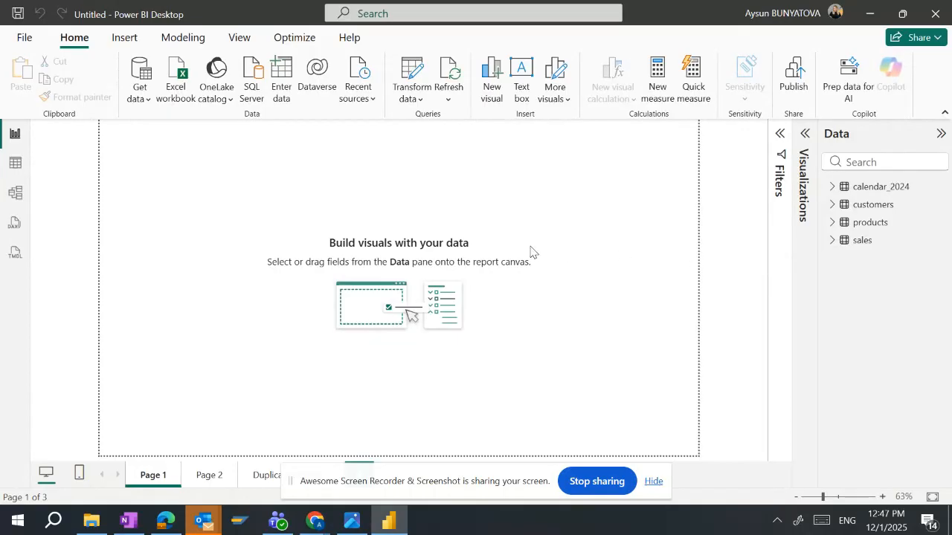
Step: Review the table relationships in the model diagram and the rows of the customers table
click(18, 195)
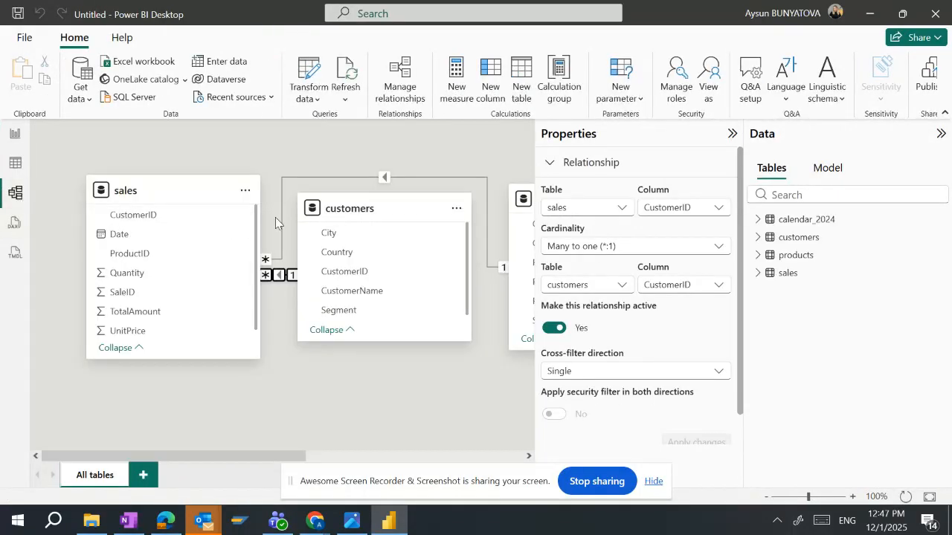
click(18, 165)
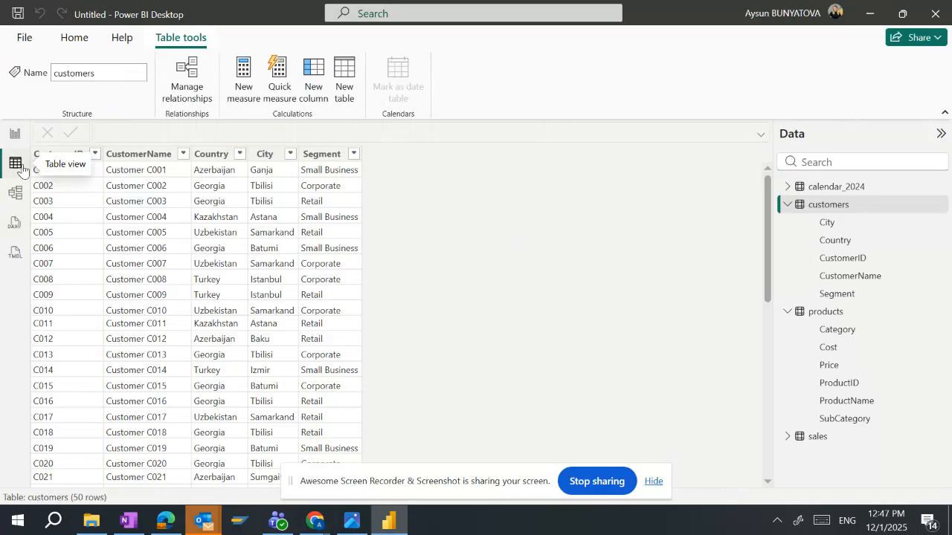
click(15, 138)
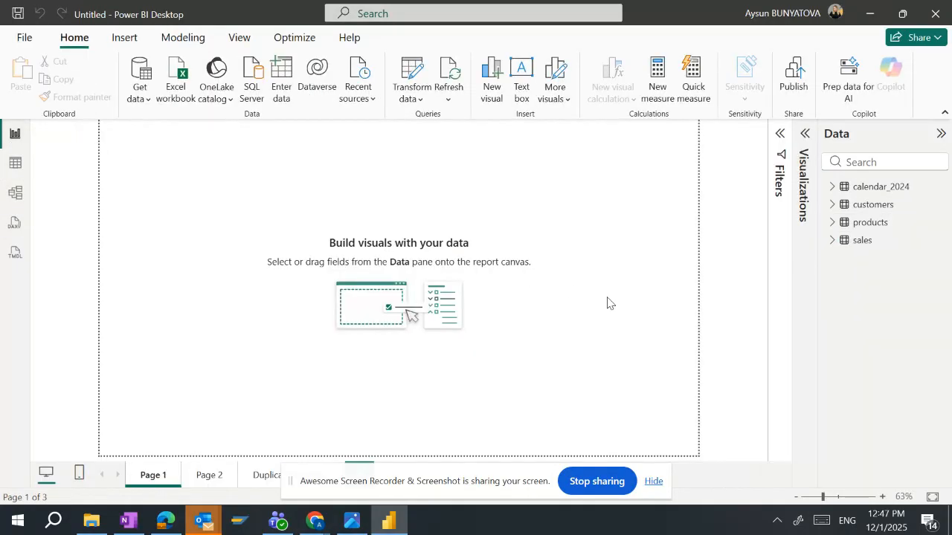
Step: Open the model diagram and collapse the Properties and Data panes to make room for all the tables
click(16, 193)
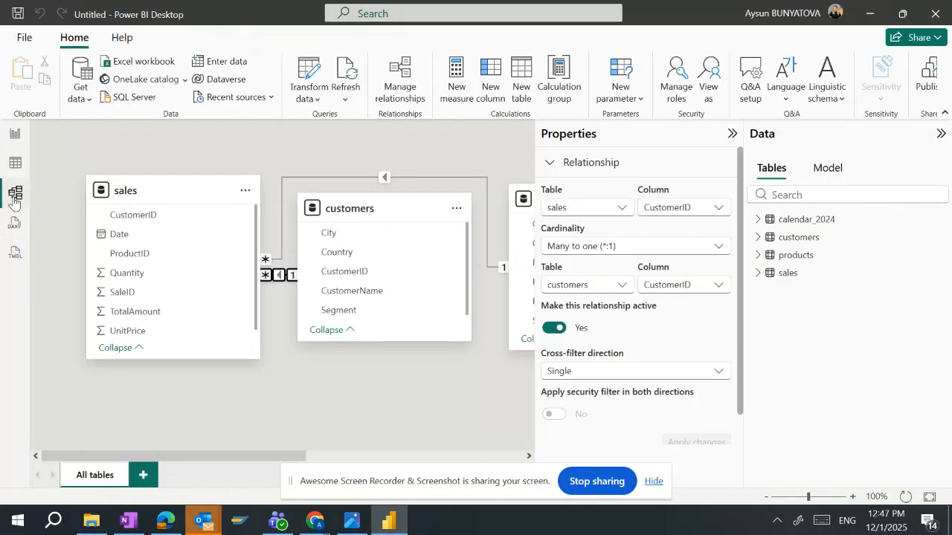
click(160, 188)
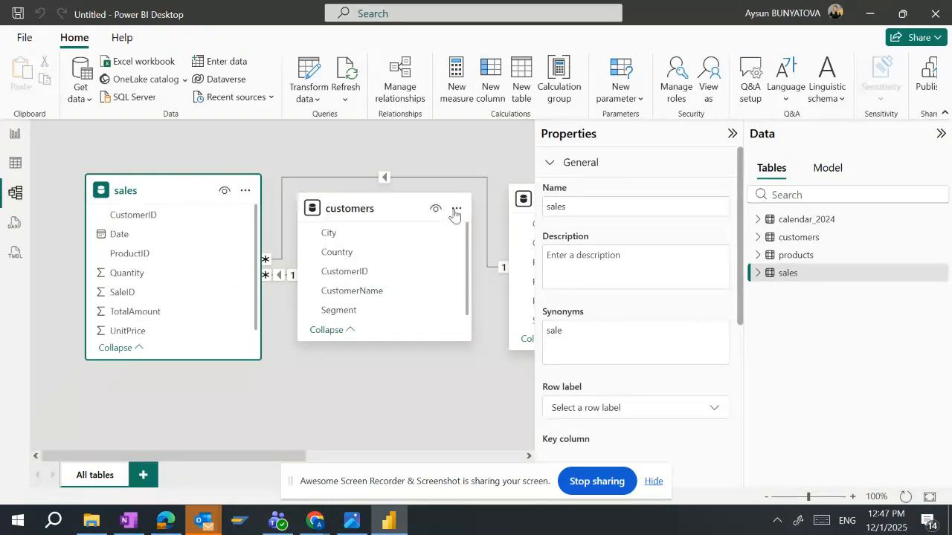
click(732, 135)
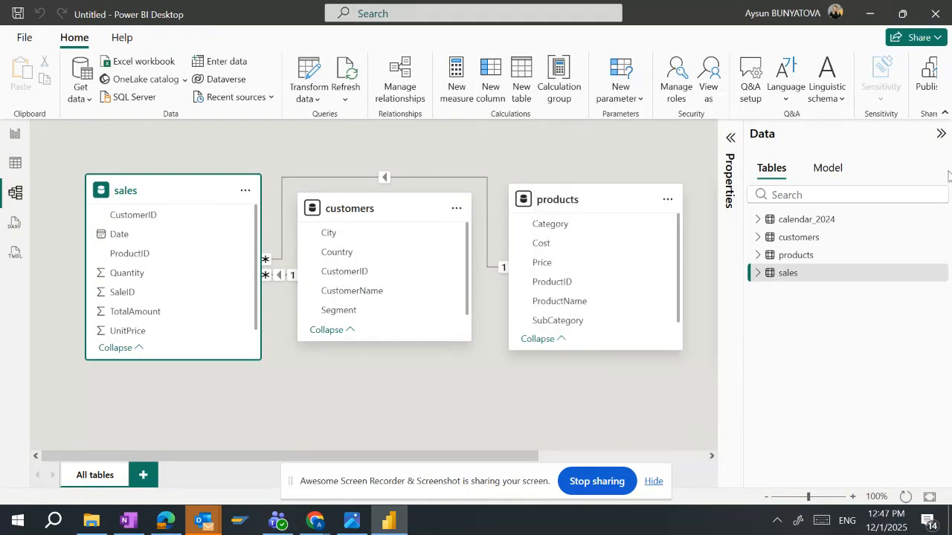
click(941, 135)
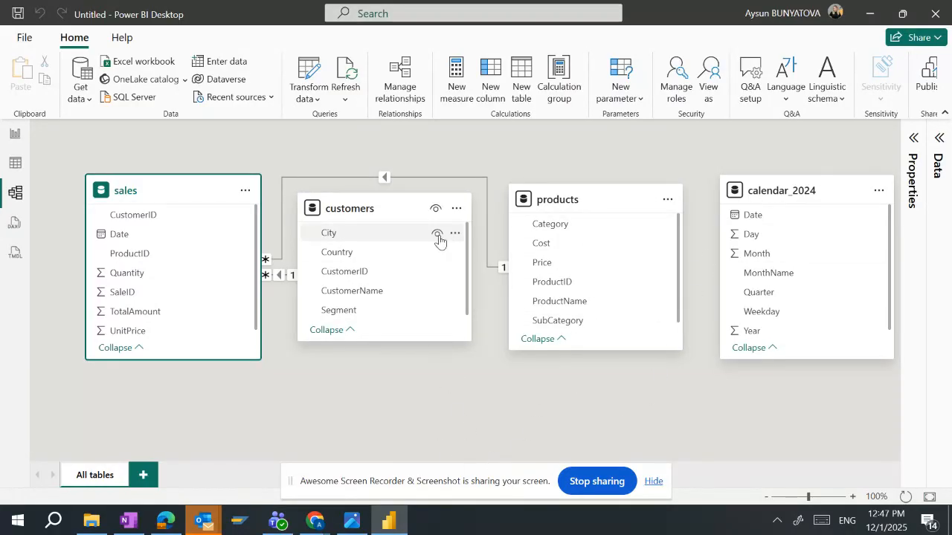
Step: Delete the sales–products and sales–customers relationships, and align the products table with the sales and calendar_2024 tables
click(246, 192)
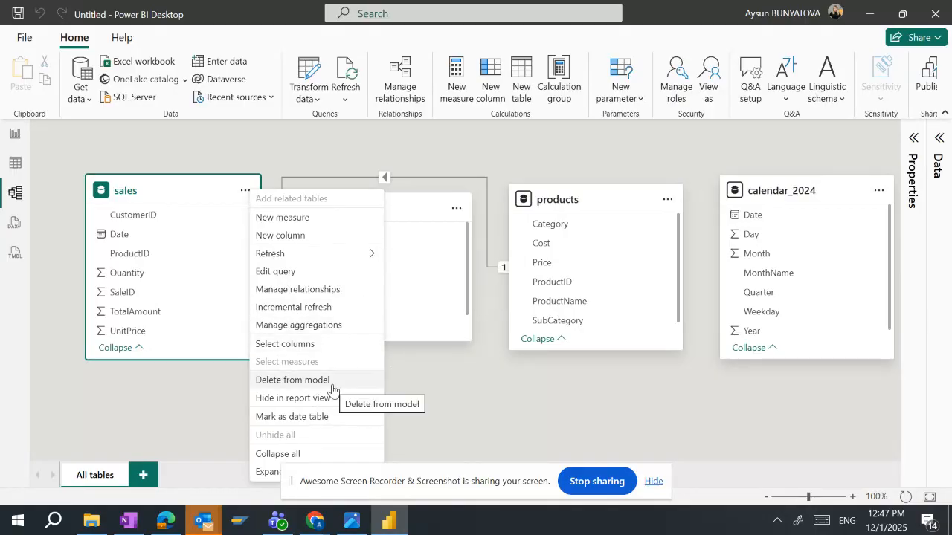
click(489, 378)
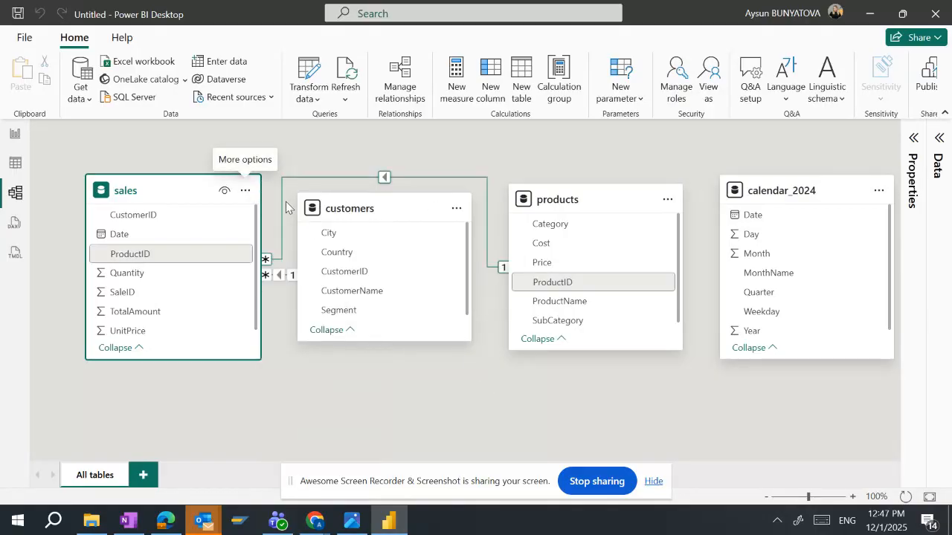
right_click(325, 184)
click(339, 189)
click(556, 310)
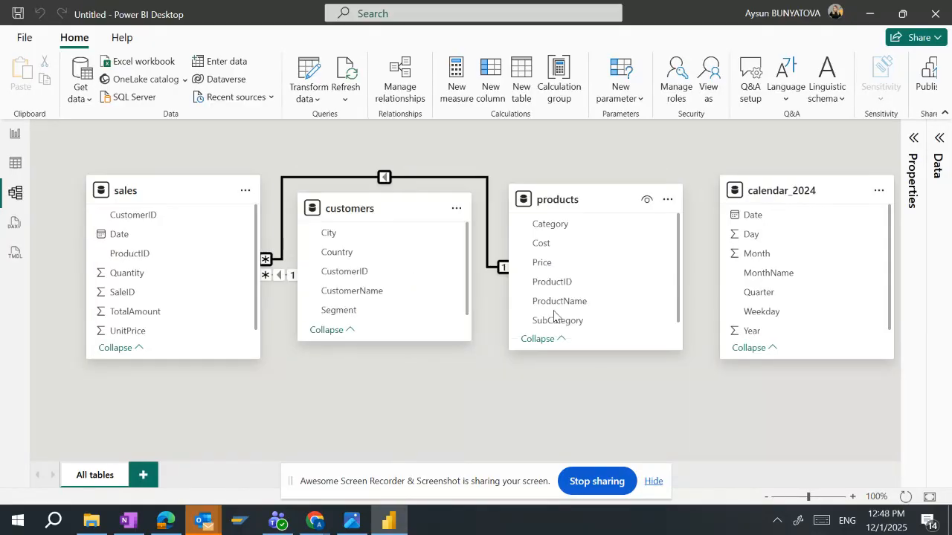
right_click(278, 268)
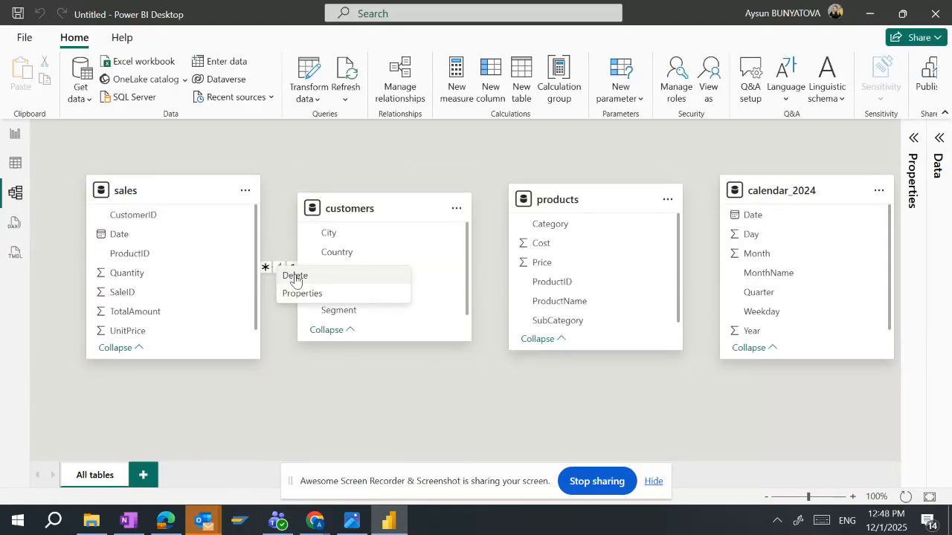
click(295, 277)
click(558, 320)
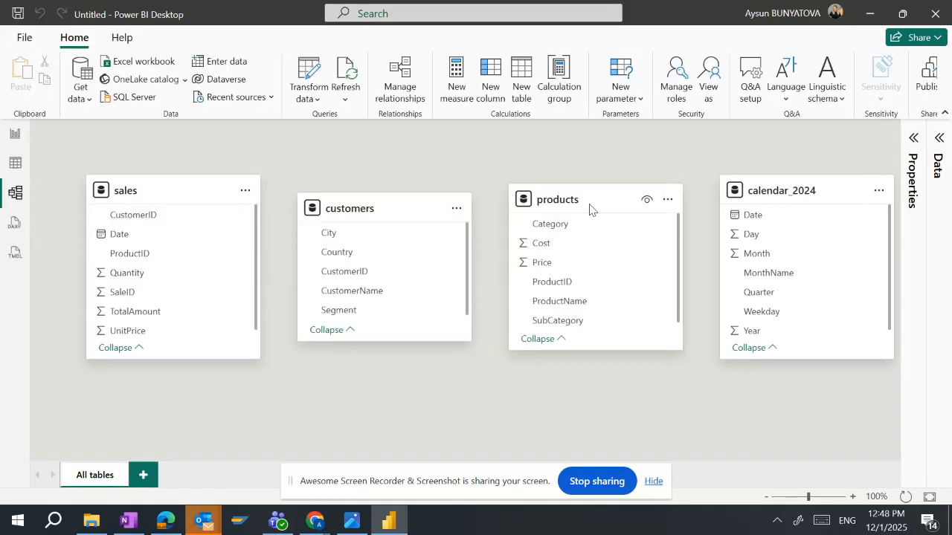
drag(591, 191, 595, 183)
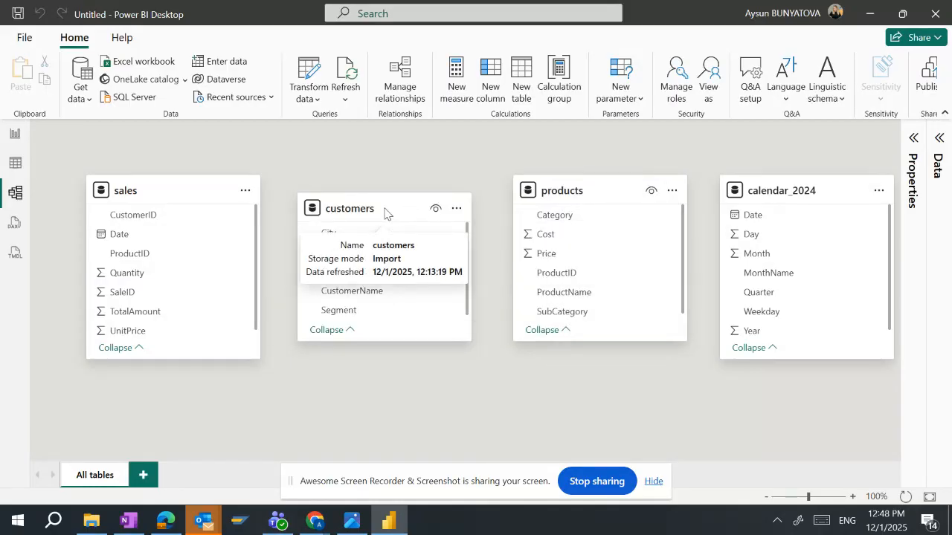
Step: Return to the report's Page 1 and add an empty slicer visual
click(15, 134)
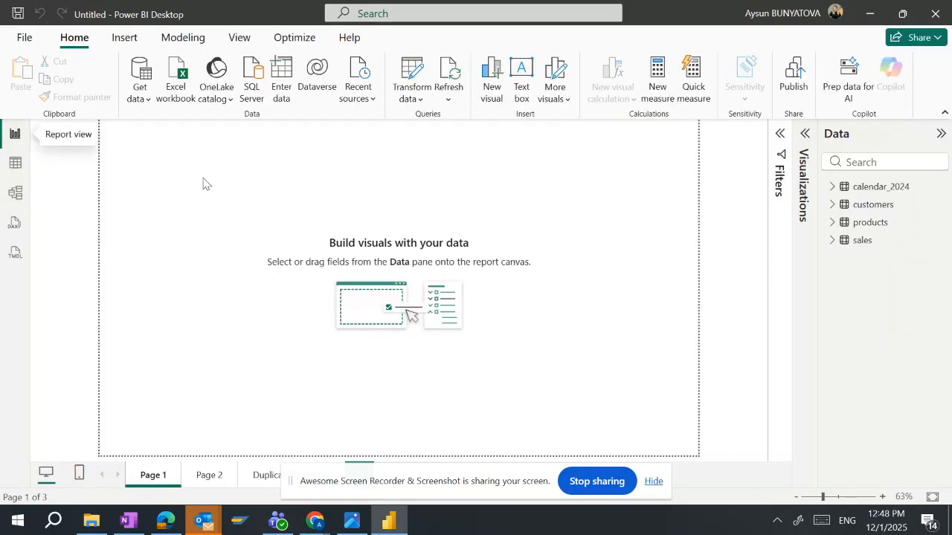
click(805, 134)
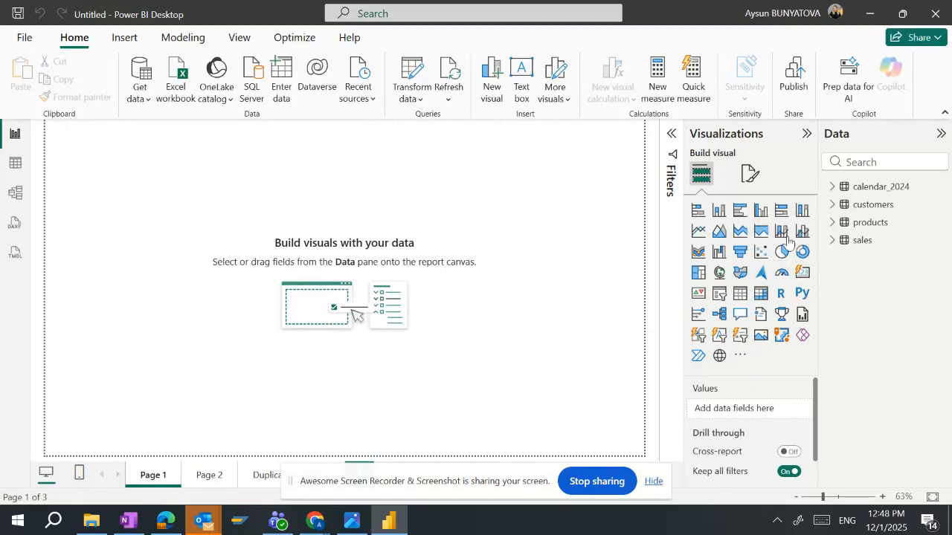
click(718, 293)
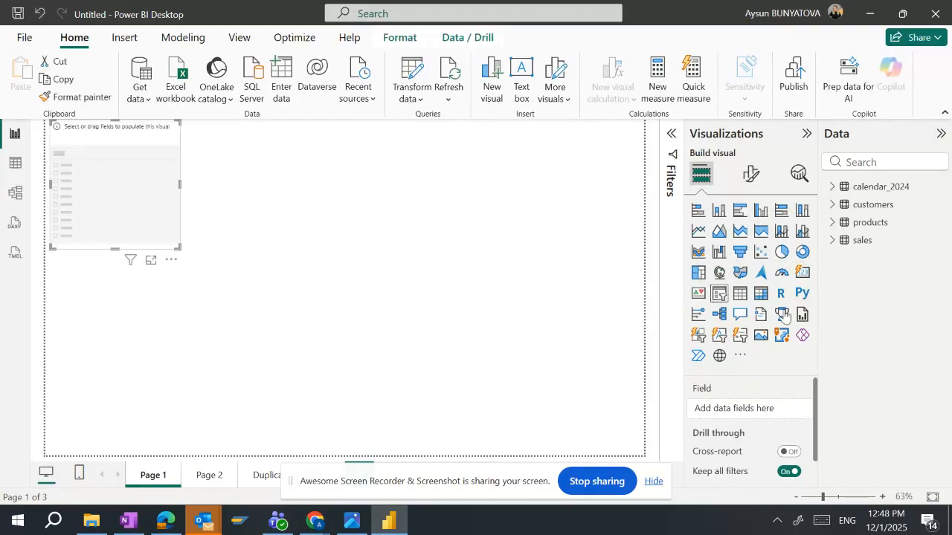
Step: Expand the customers, products and sales tables to list their fields
click(834, 207)
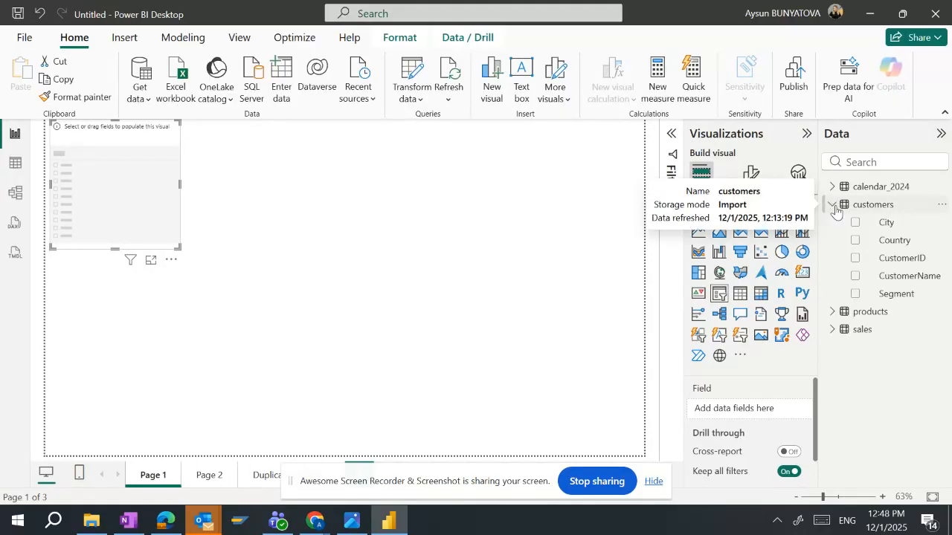
click(833, 313)
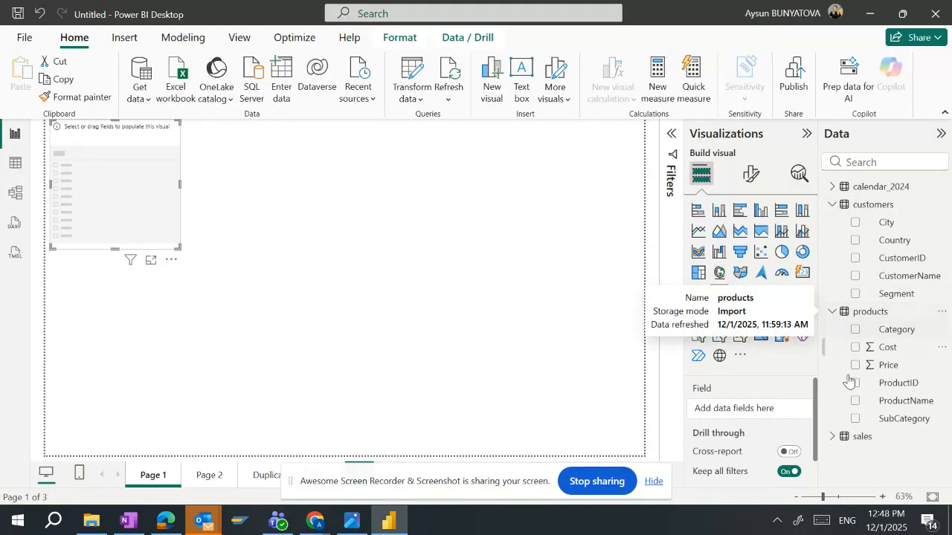
click(832, 438)
drag(947, 292, 947, 364)
scroll(948, 372, up, 2)
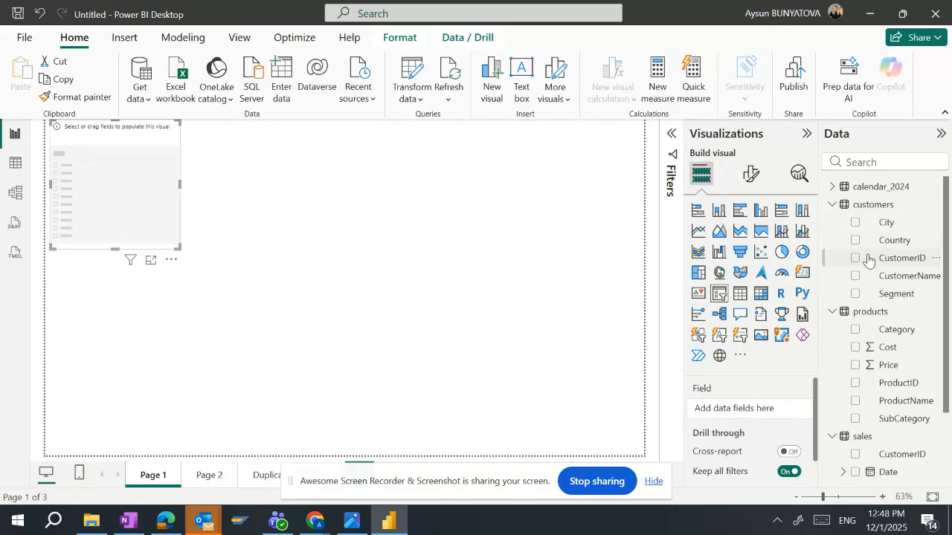
Step: Assign City from the customers table to the slicer and lengthen it to fit every city
mouse_move(889, 226)
mouse_down()
mouse_move(872, 270)
mouse_move(888, 230)
mouse_move(901, 233)
mouse_up()
drag(948, 272, 946, 334)
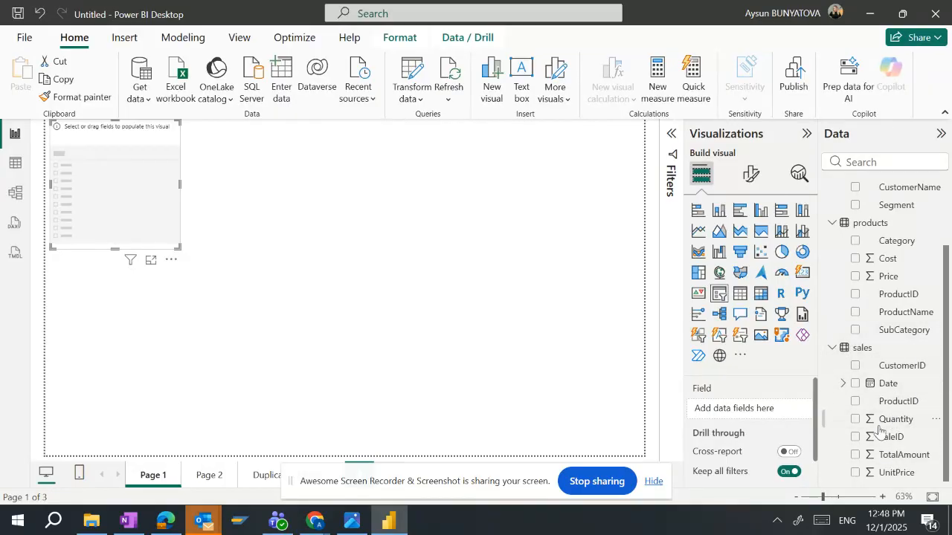
drag(948, 357, 943, 298)
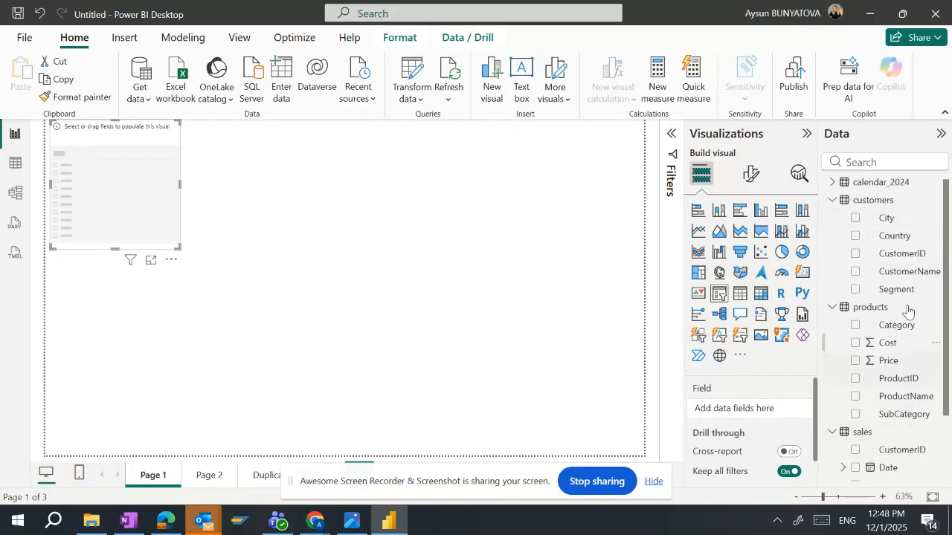
drag(887, 223, 753, 413)
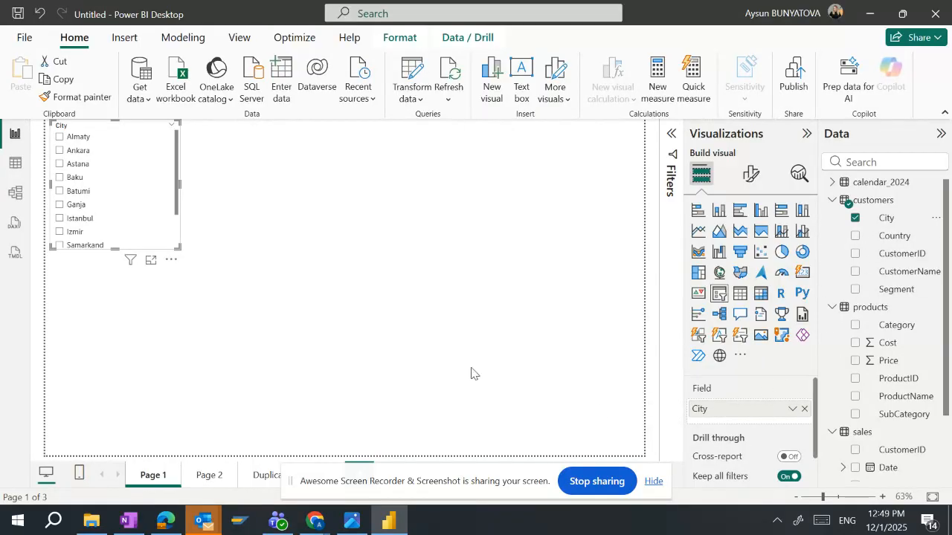
drag(114, 250, 115, 381)
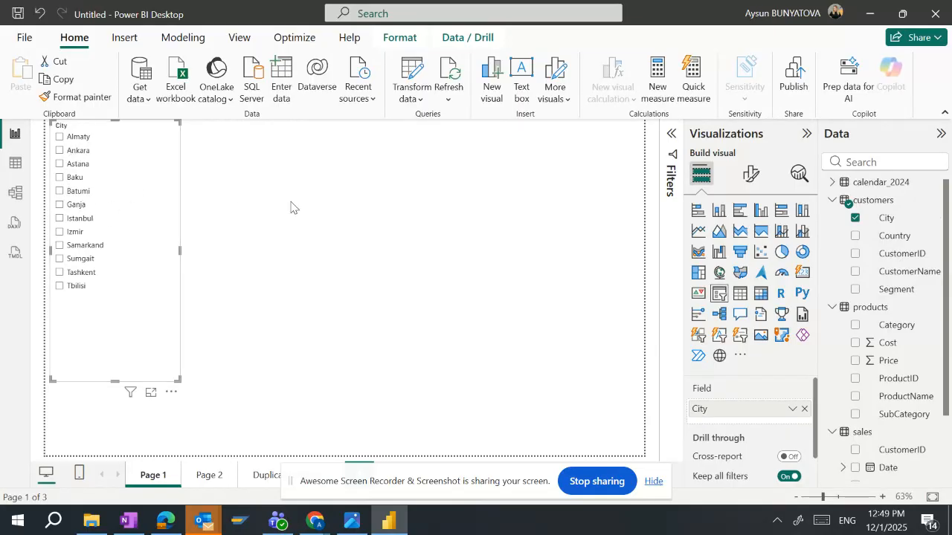
Step: Add a card for TotalAmount from the sales table, made narrower and placed beside the City slicer
drag(947, 304, 943, 413)
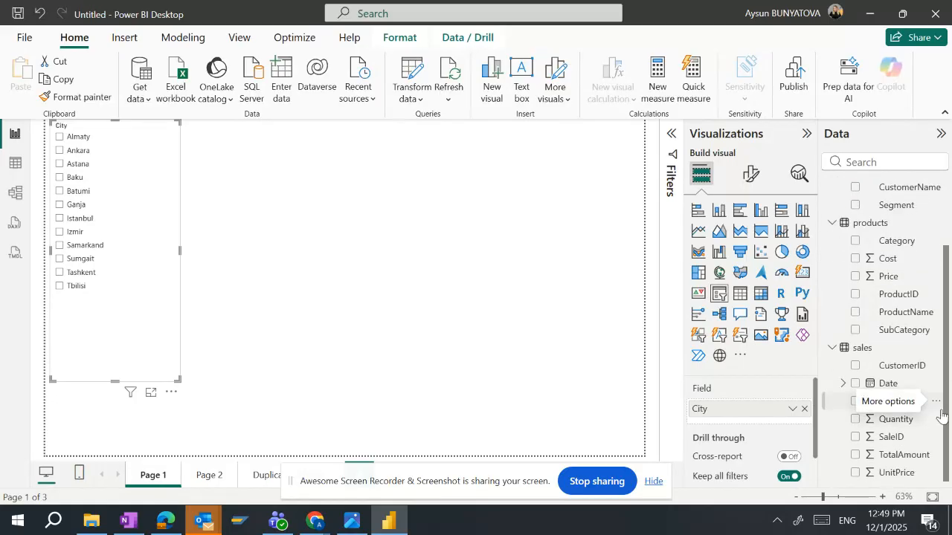
click(495, 336)
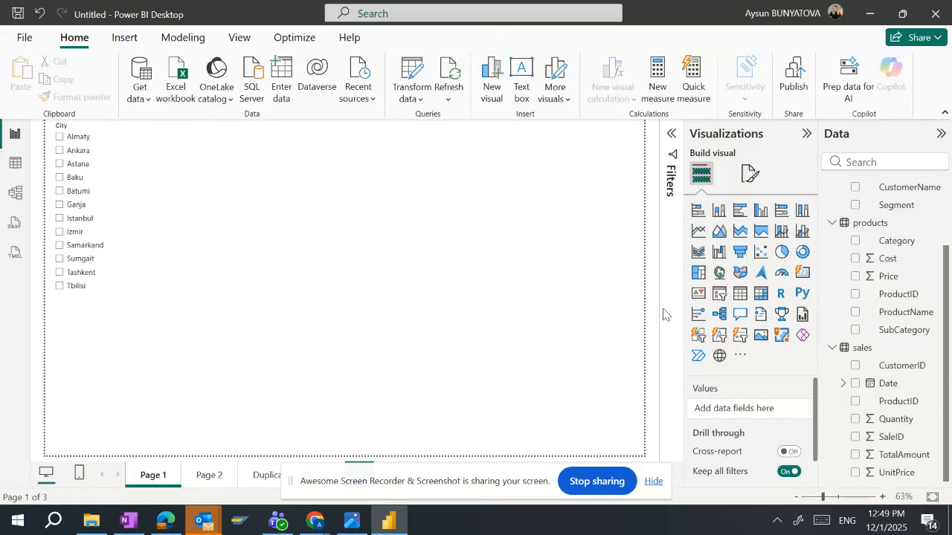
click(800, 273)
drag(127, 426, 436, 215)
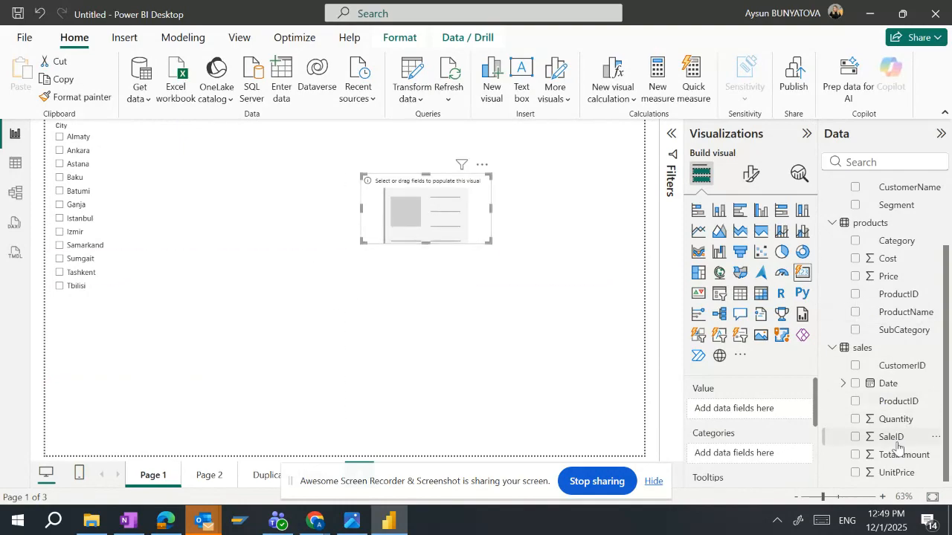
drag(896, 456, 763, 421)
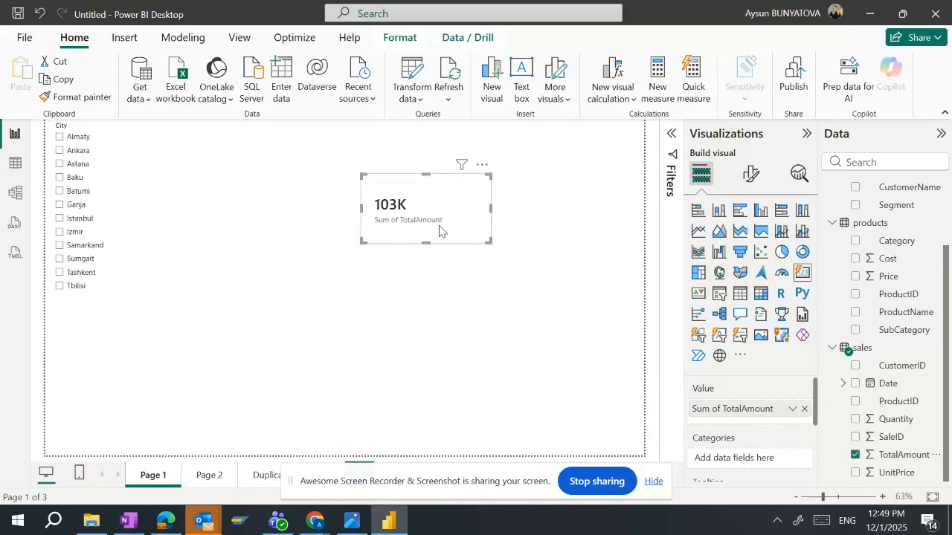
drag(360, 209, 397, 221)
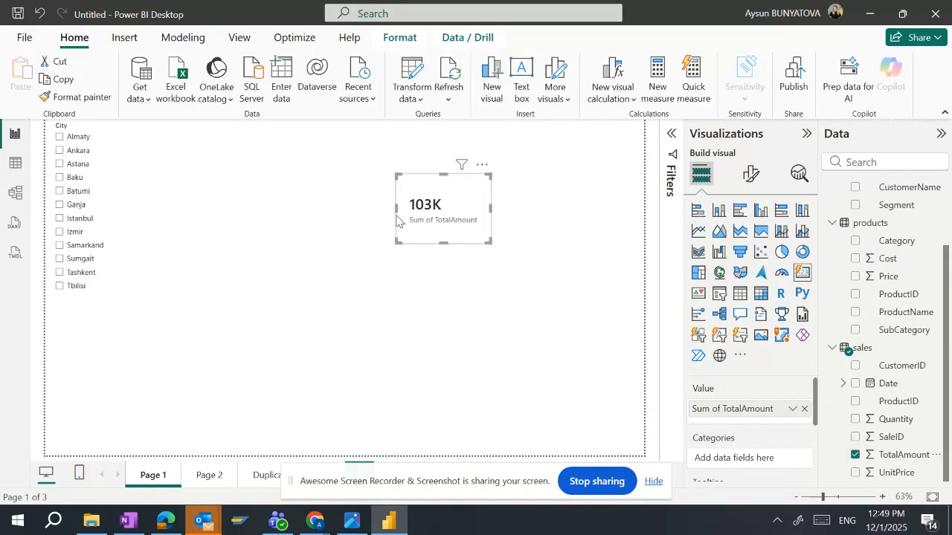
drag(459, 210, 337, 179)
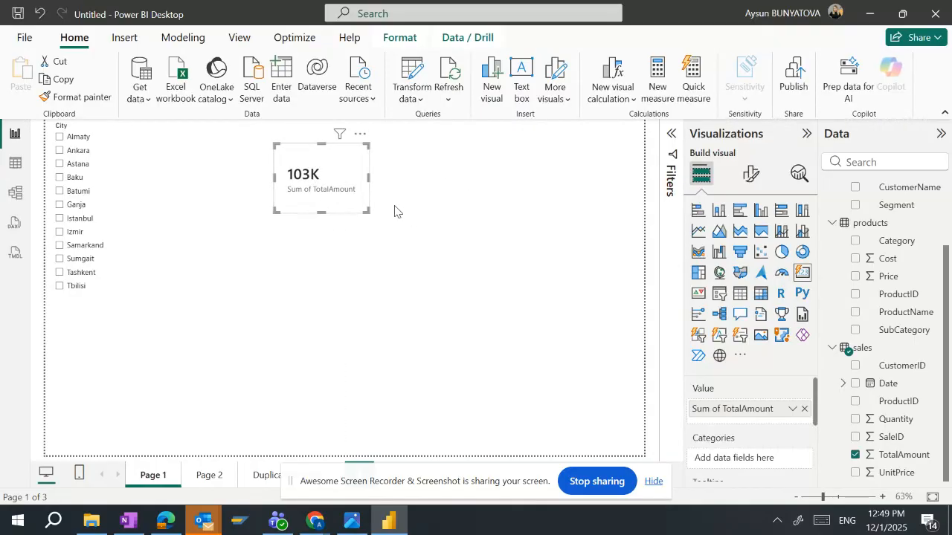
Step: Test the City slicer with Baku and Izmir, checking the TotalAmount card against the customers and sales fields
click(67, 182)
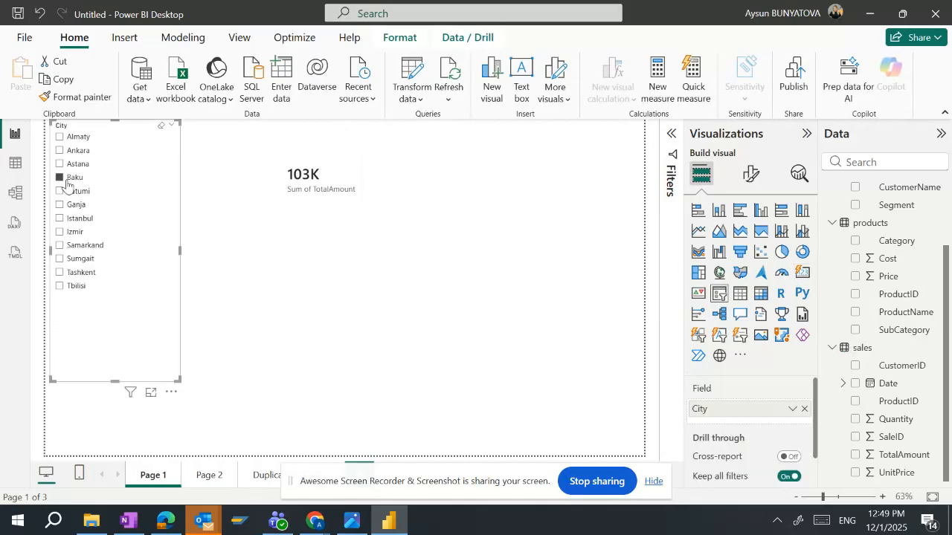
click(67, 181)
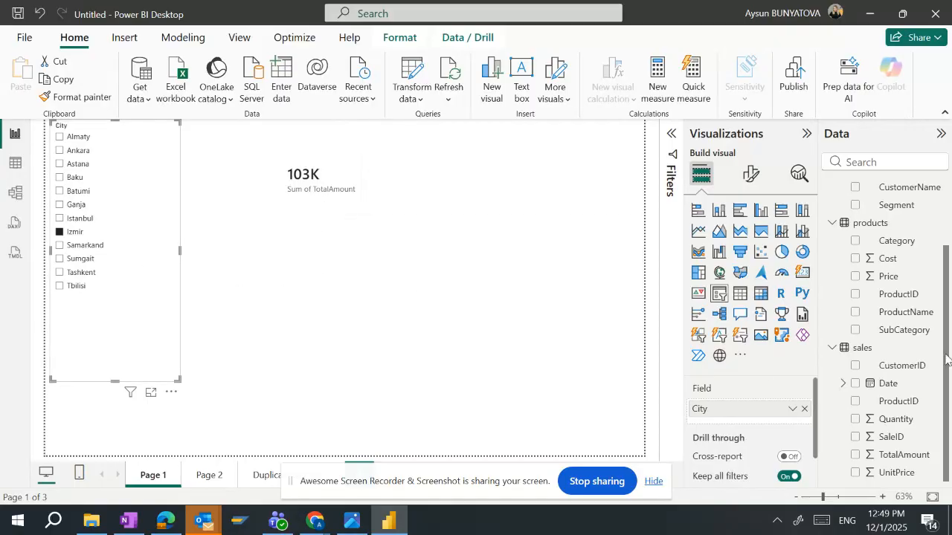
drag(947, 360, 949, 279)
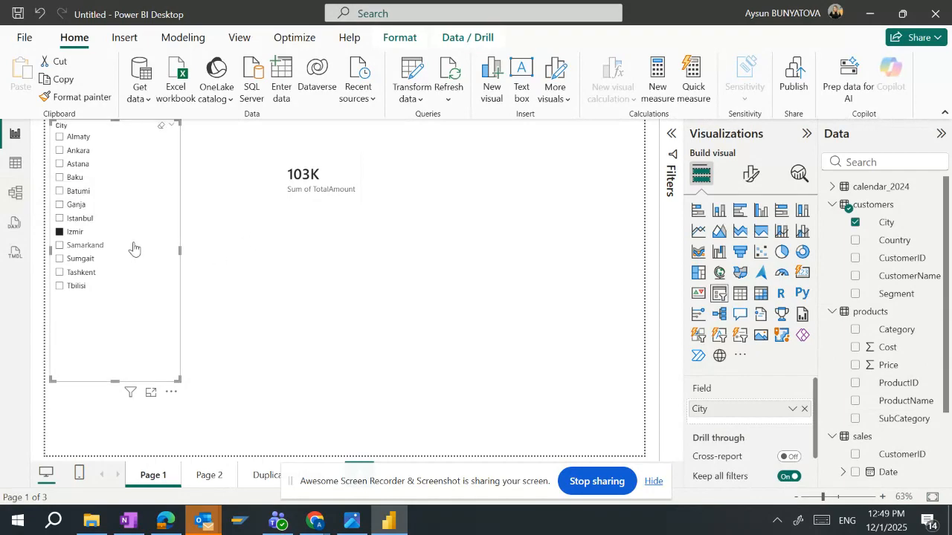
drag(949, 324, 949, 403)
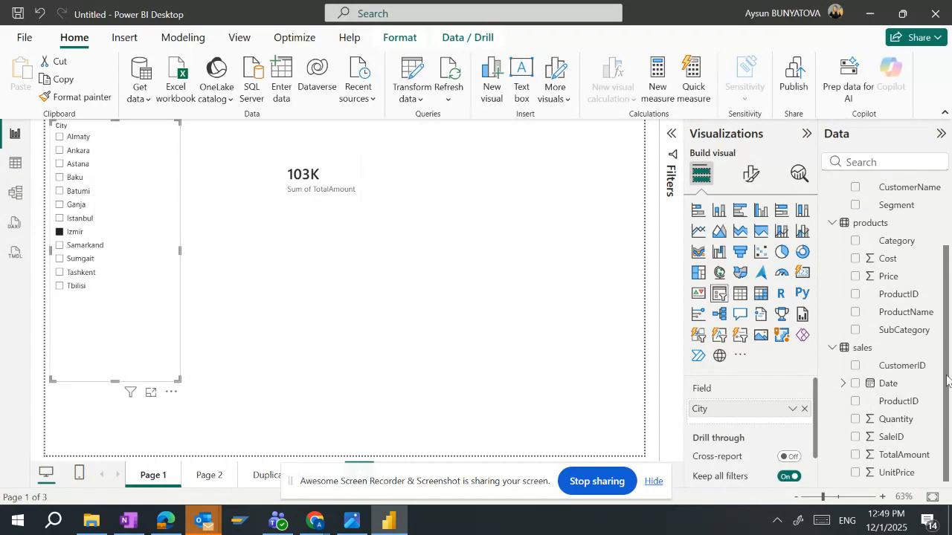
scroll(949, 381, up, 3)
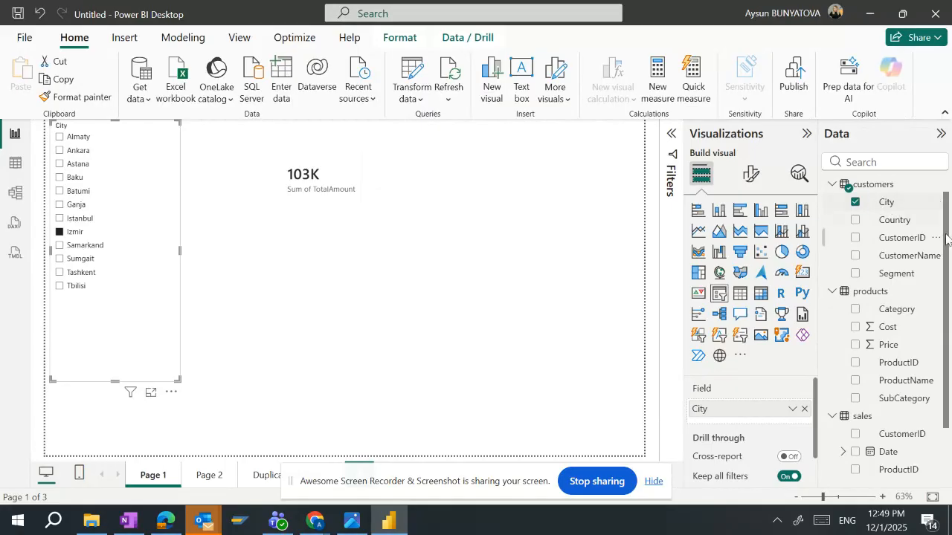
drag(945, 256, 951, 348)
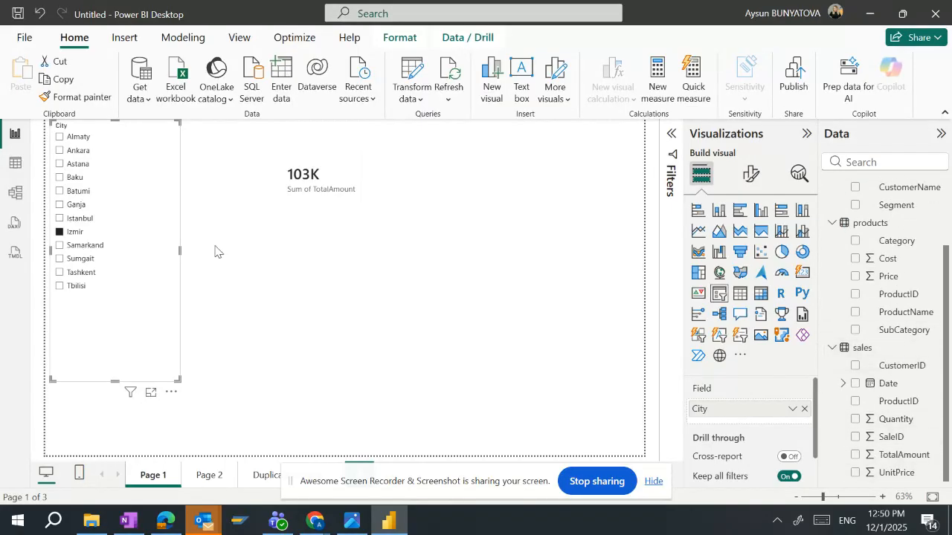
Step: In the model view, align the customers table with its neighbours and lengthen it to show all its fields
click(16, 194)
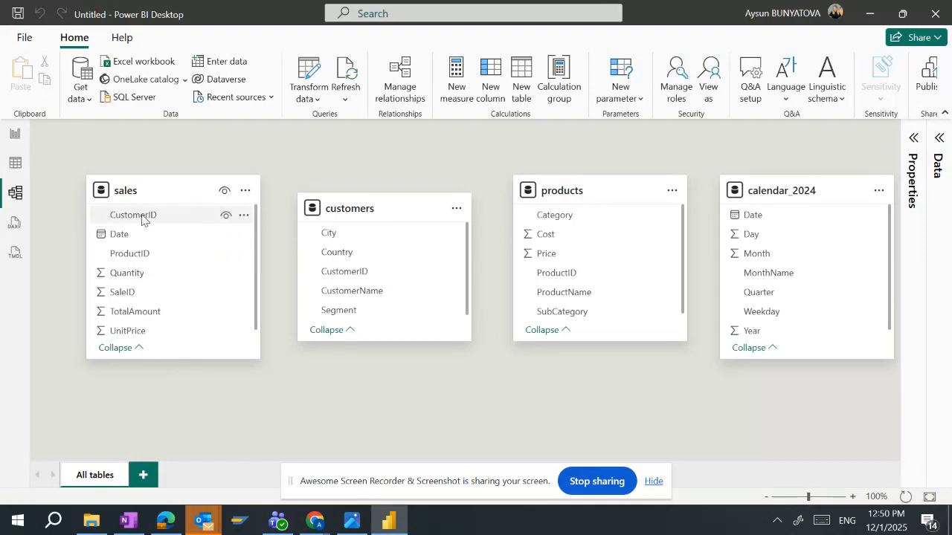
drag(388, 209, 399, 192)
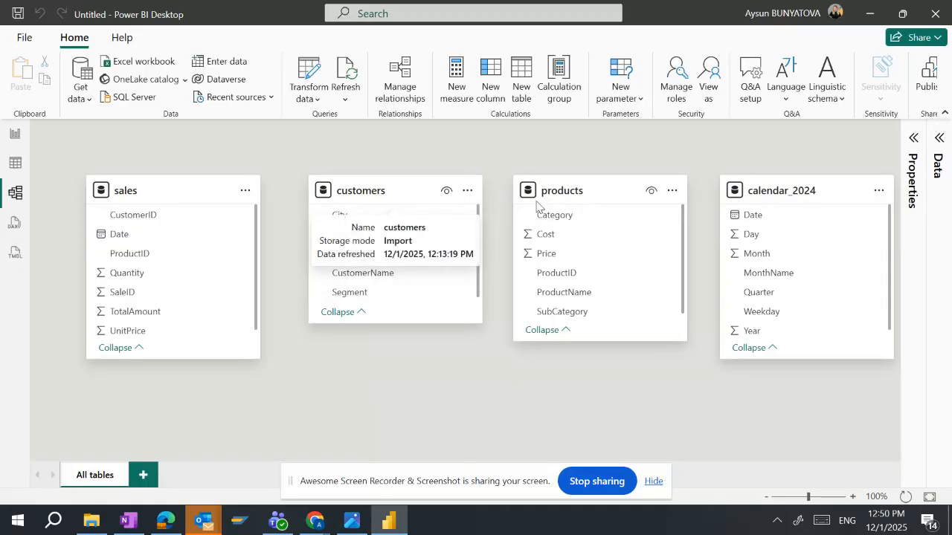
drag(393, 323, 403, 365)
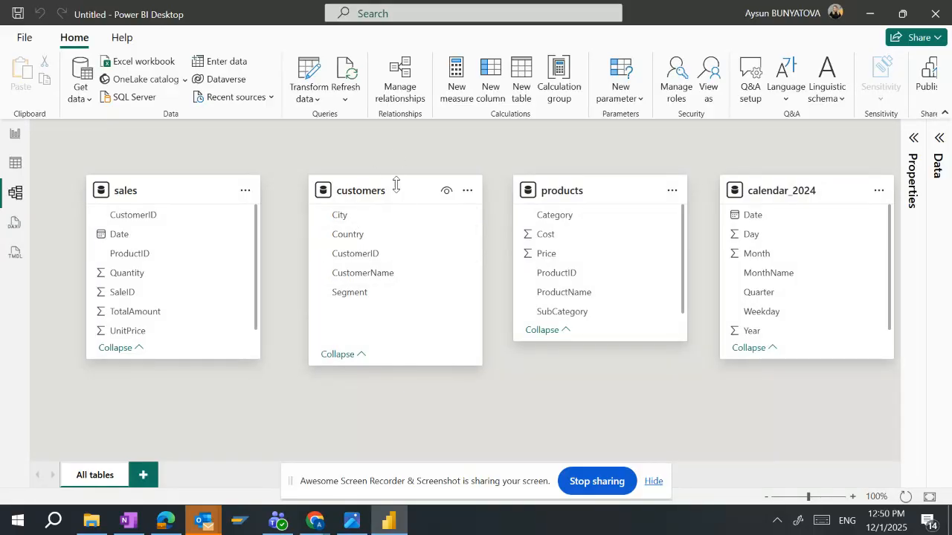
click(595, 191)
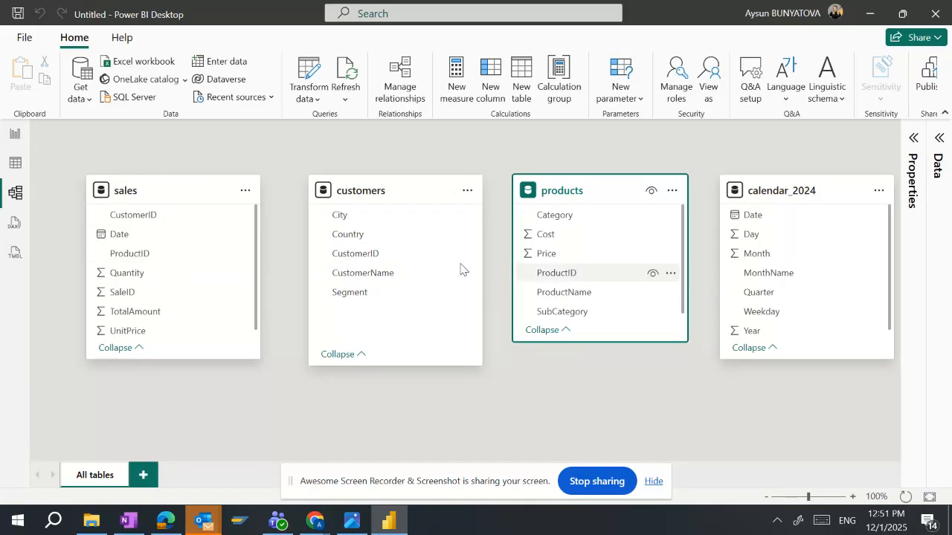
Step: Start a new relationship from ProductID in sales to ProductID in products and review both table previews
drag(151, 258, 595, 275)
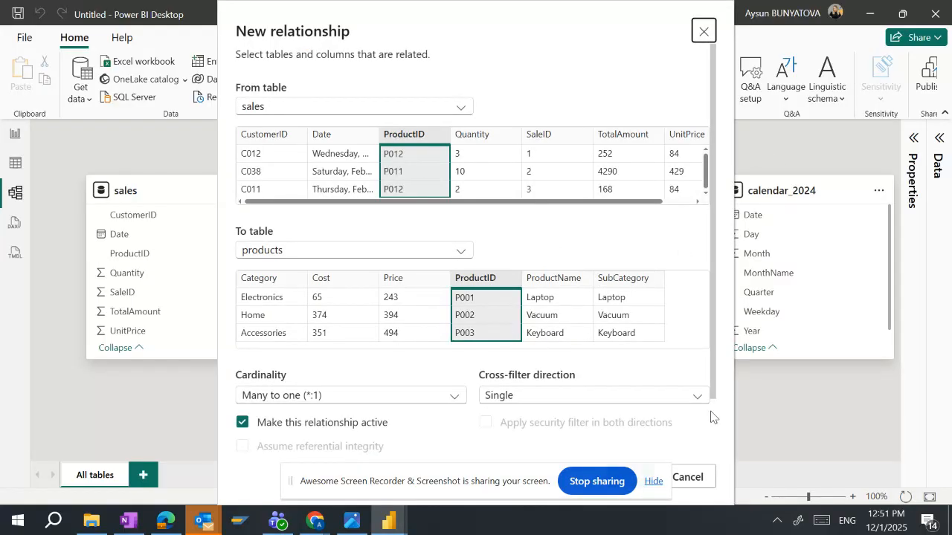
click(691, 482)
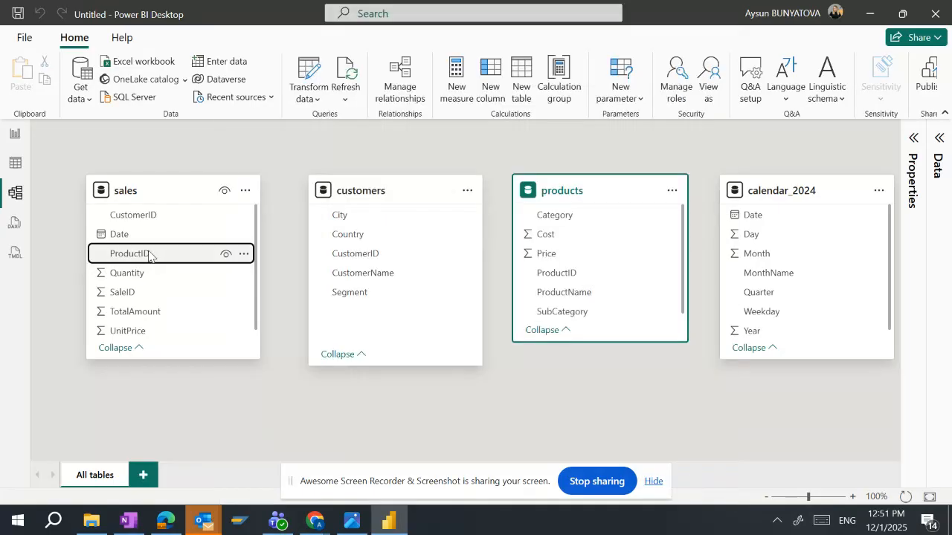
drag(152, 254, 548, 275)
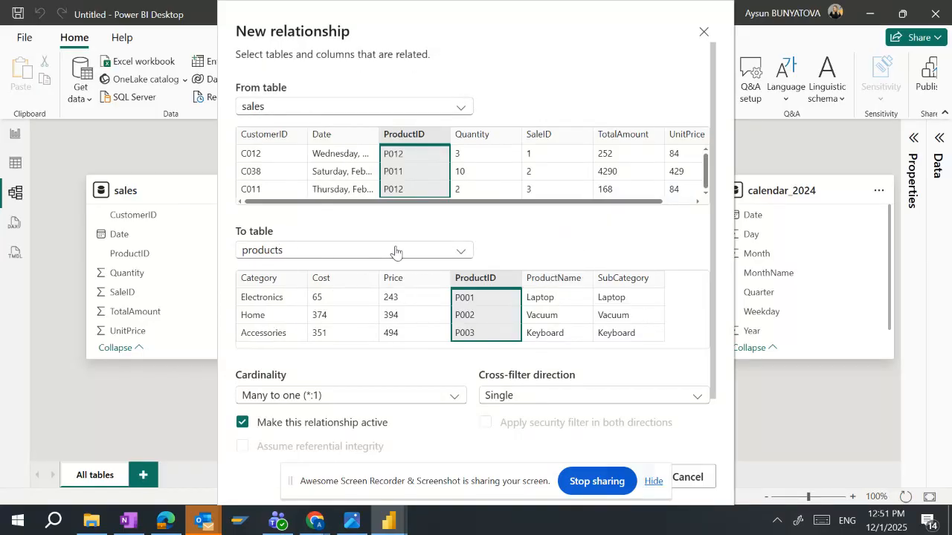
mouse_move(713, 155)
mouse_down()
mouse_move(712, 217)
mouse_move(708, 144)
mouse_up()
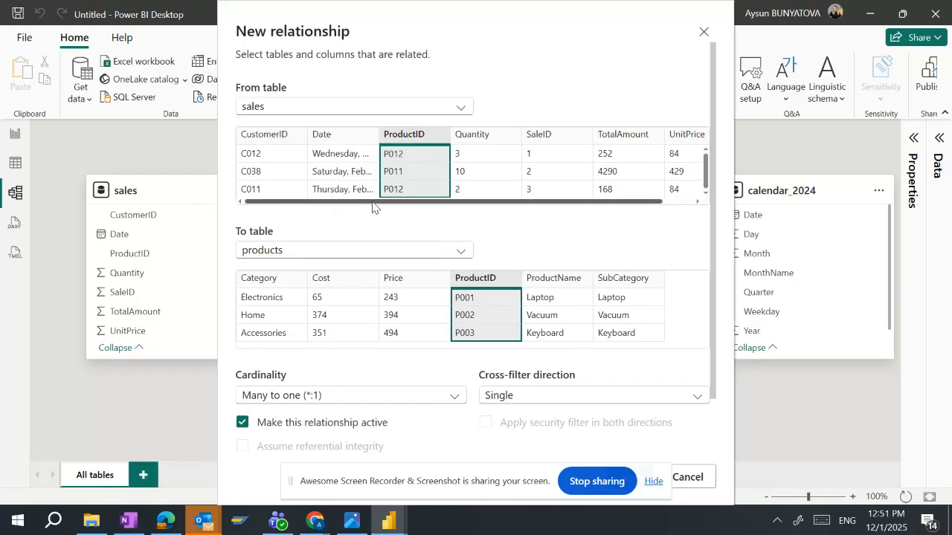
drag(330, 207, 314, 225)
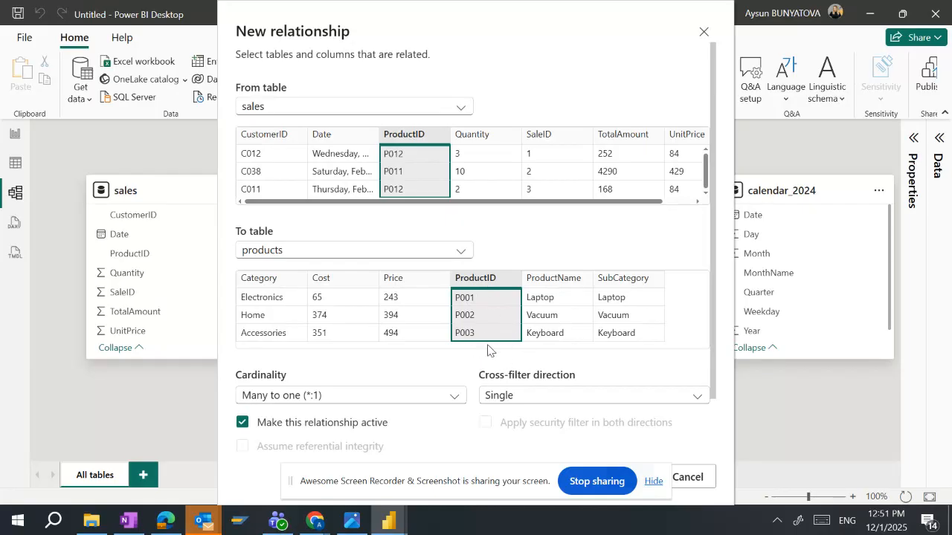
drag(713, 269, 712, 335)
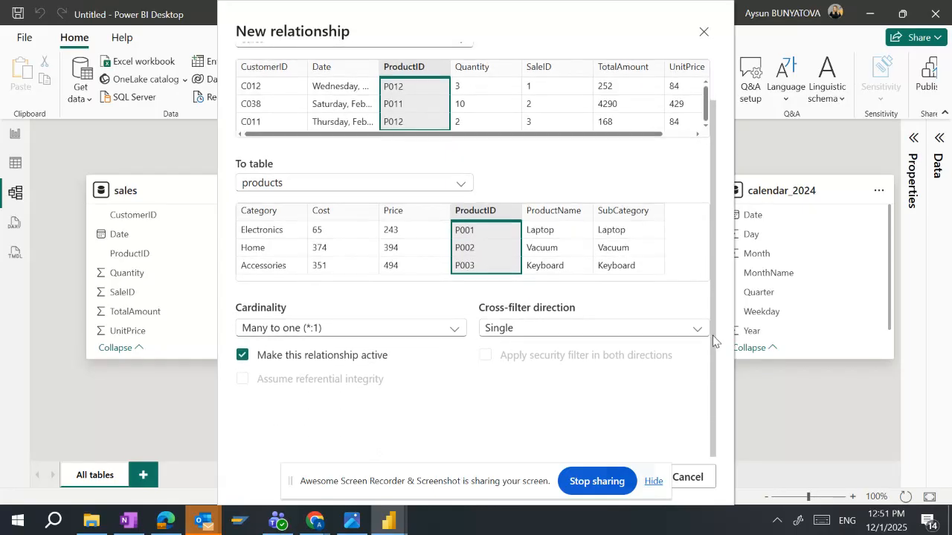
Step: Review the cardinality options for the sales to products relationship without changing the selection
click(319, 335)
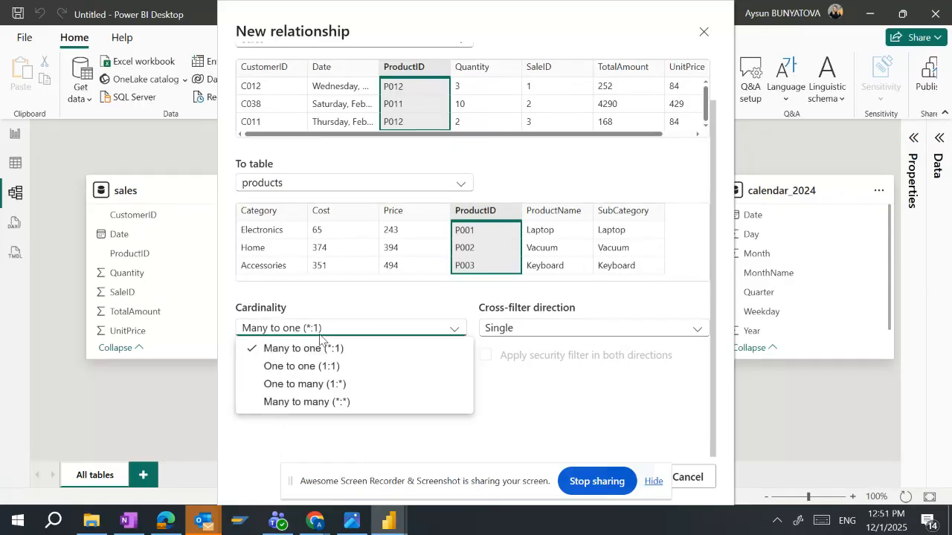
click(320, 336)
click(315, 328)
click(355, 316)
click(357, 330)
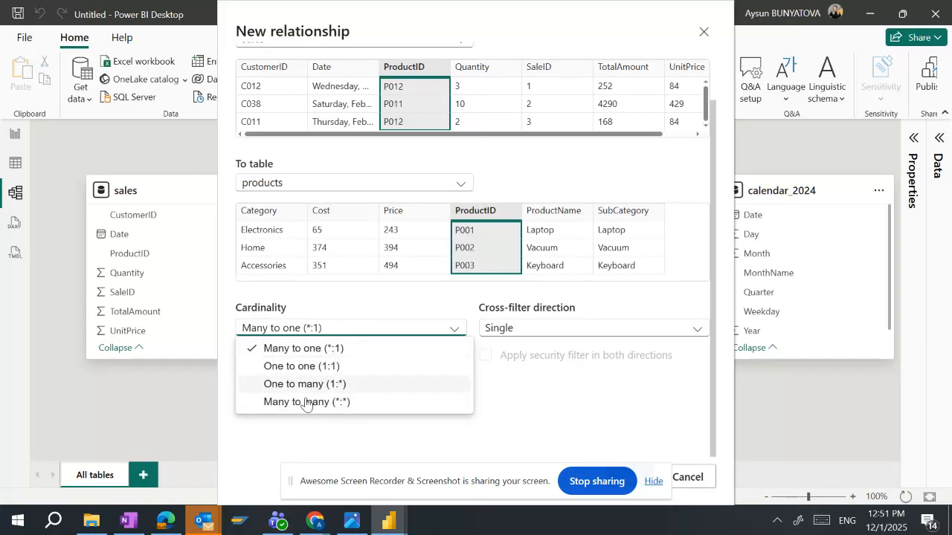
click(352, 301)
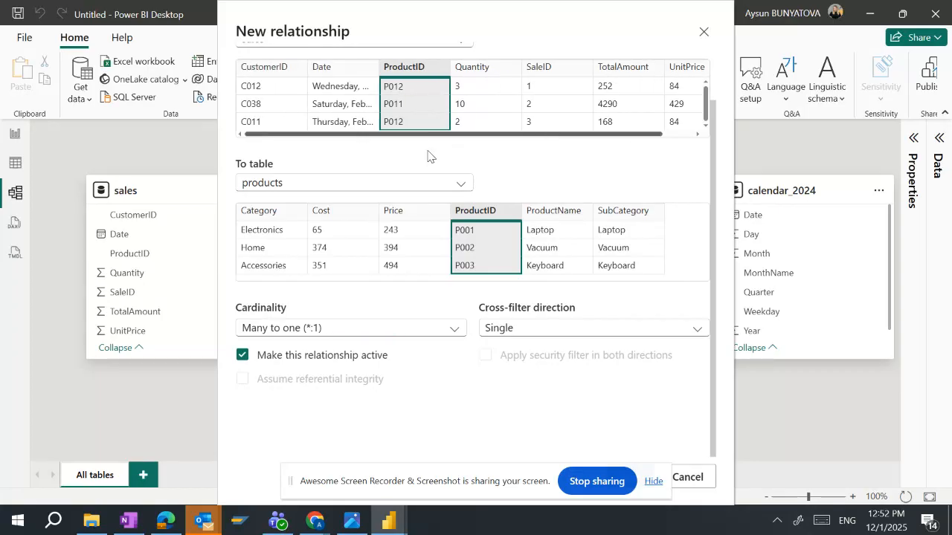
Step: Try One to many (1:*) cardinality for the ProductID relationship, and restore Many to one (*:1)
drag(706, 107, 706, 94)
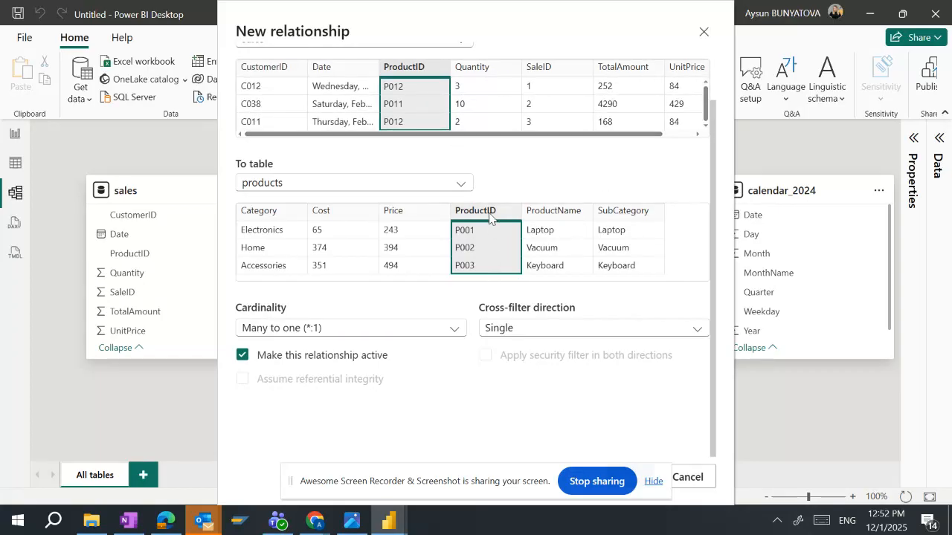
click(384, 333)
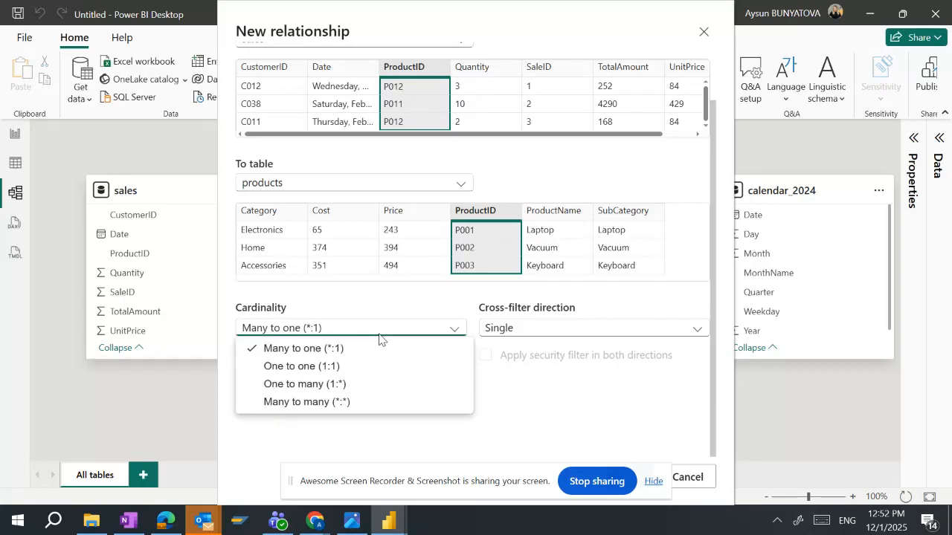
click(339, 382)
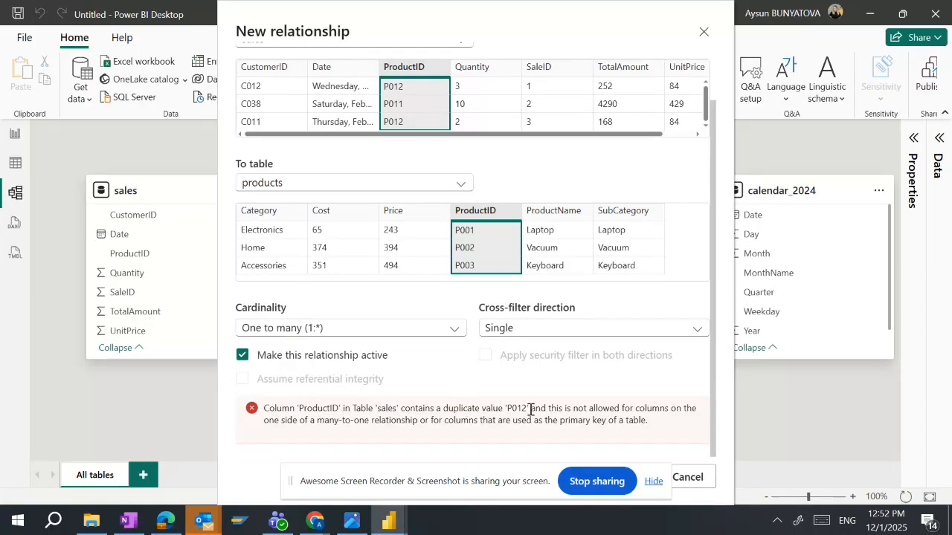
click(324, 328)
click(313, 348)
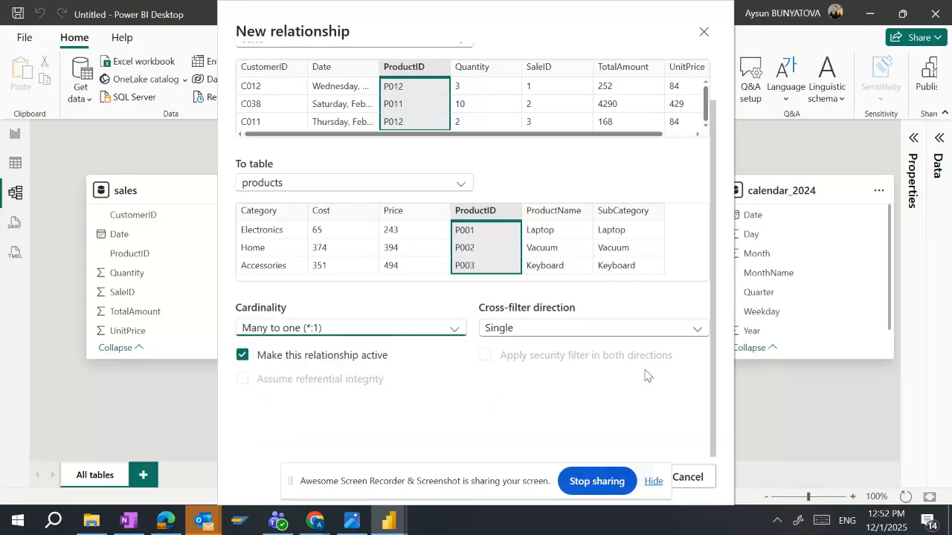
Step: Try making the ProductID relationship inactive, and set it back to active
drag(466, 471, 259, 482)
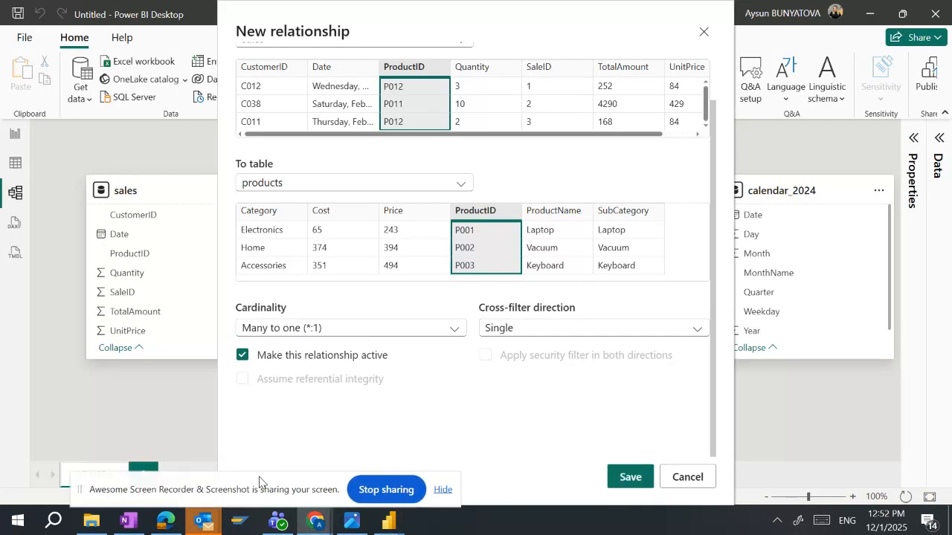
click(279, 367)
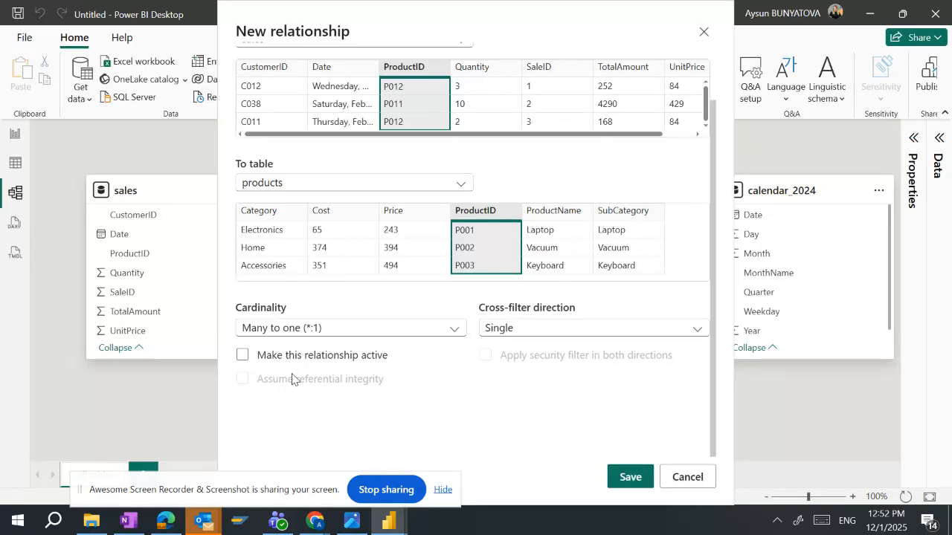
scroll(541, 162, up, 2)
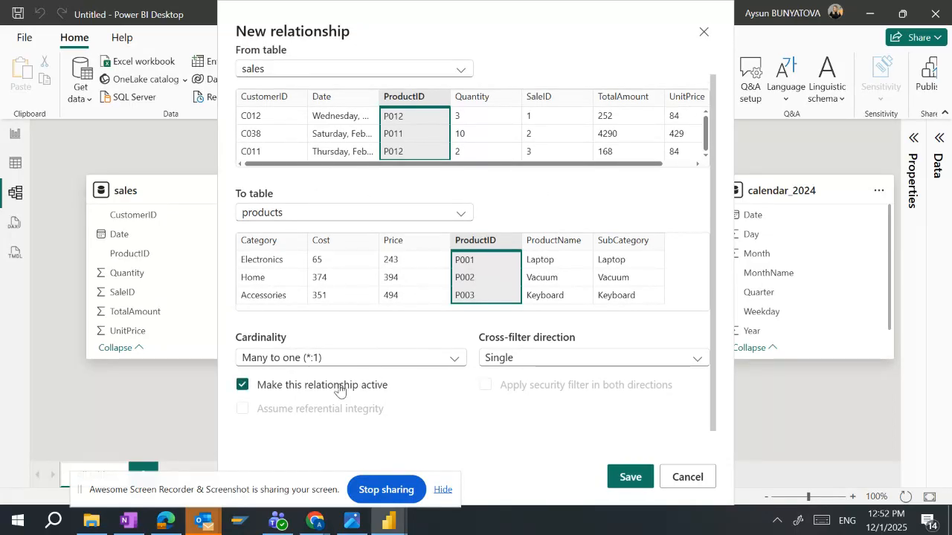
Step: Try the Both cross-filter direction, return it to Single, and save the ProductID relationship
click(563, 359)
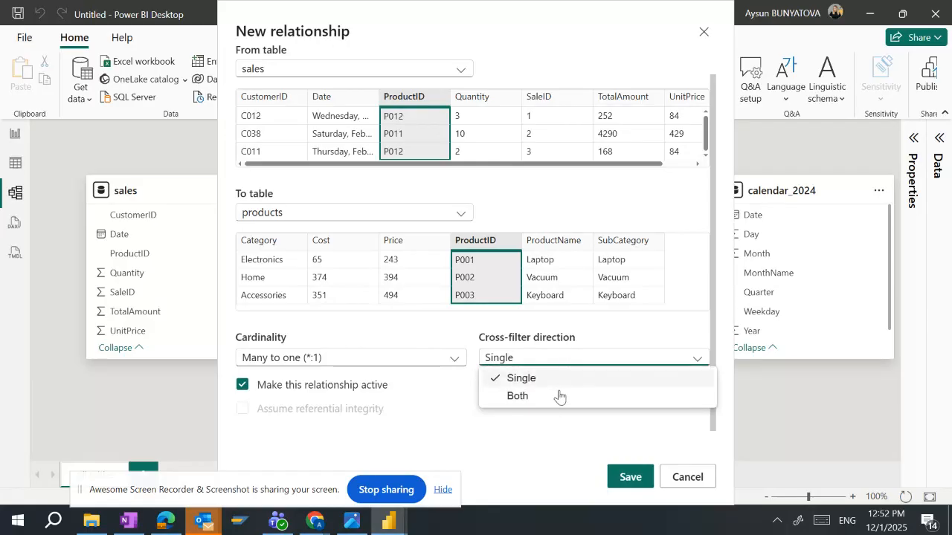
click(548, 405)
click(540, 363)
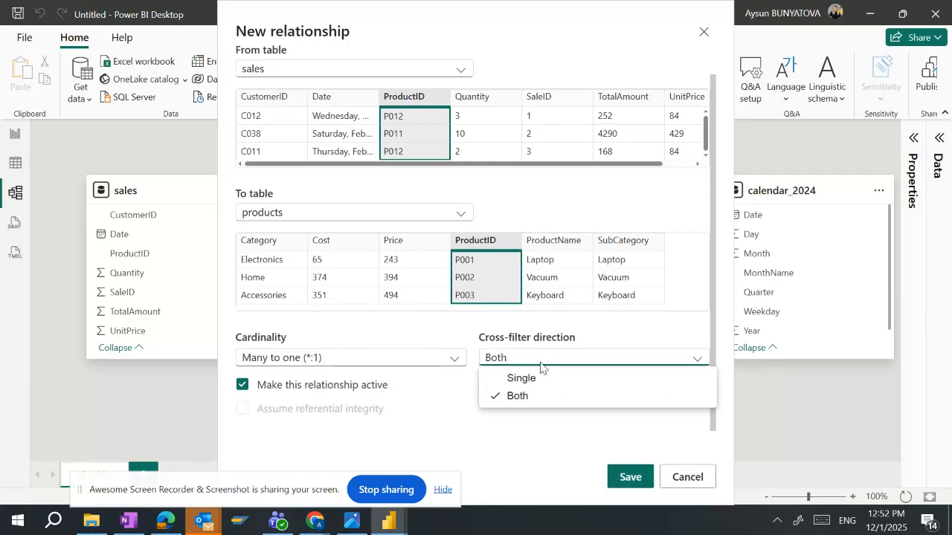
click(538, 380)
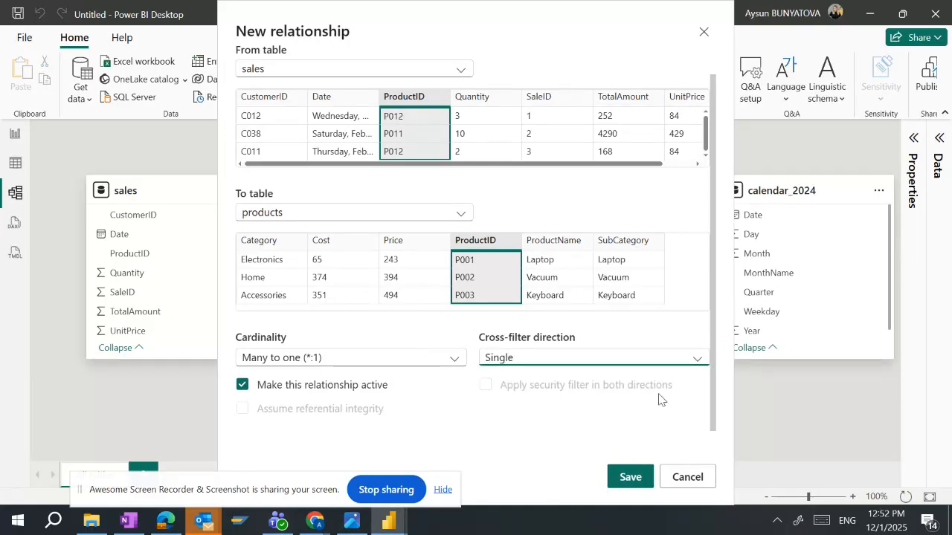
click(630, 477)
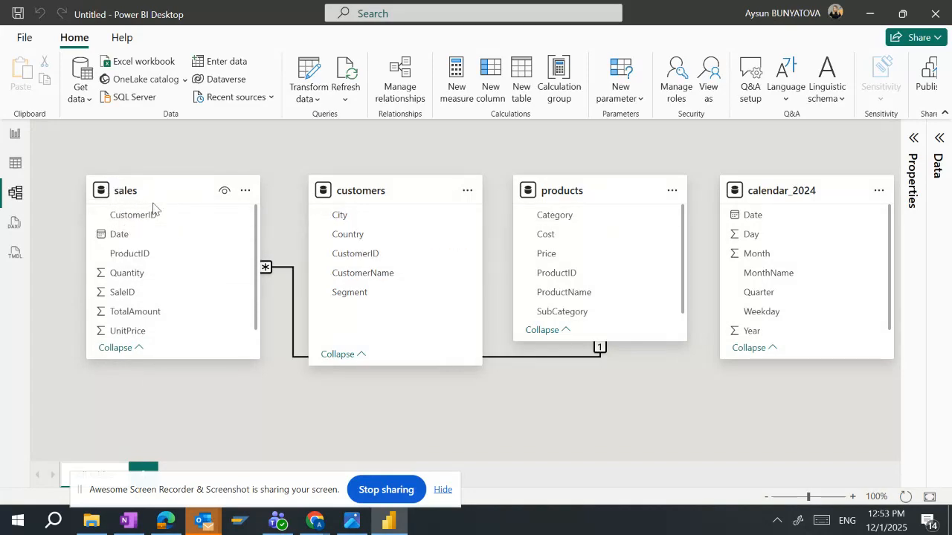
Step: Create an active many-to-one relationship from CustomerID in sales to CustomerID in customers, moving the customers table slightly away from sales
drag(370, 192, 379, 166)
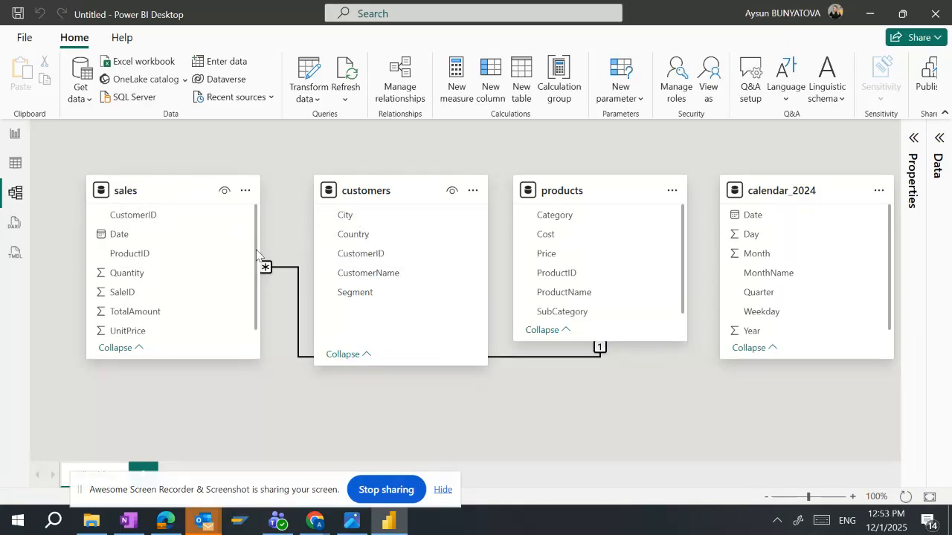
scroll(255, 266, down, 1)
scroll(255, 223, up, 1)
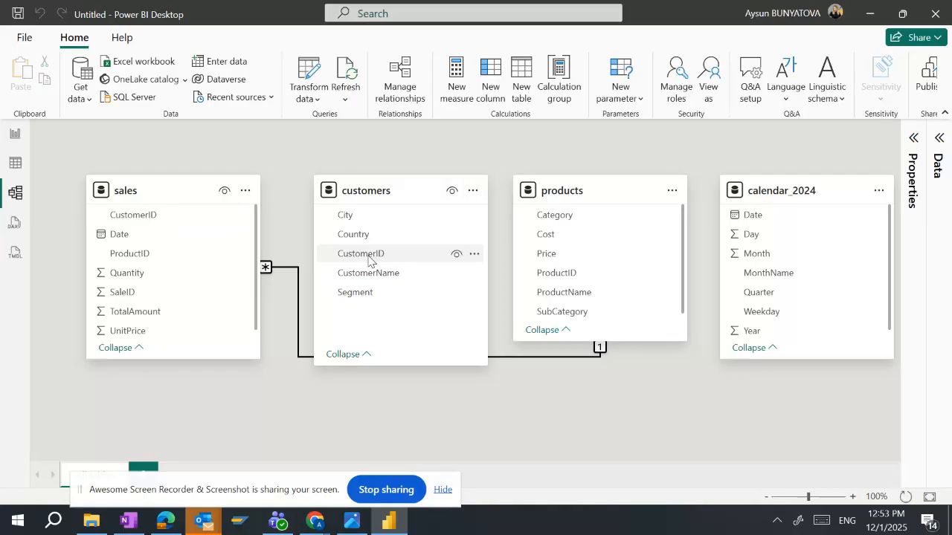
drag(165, 216, 387, 259)
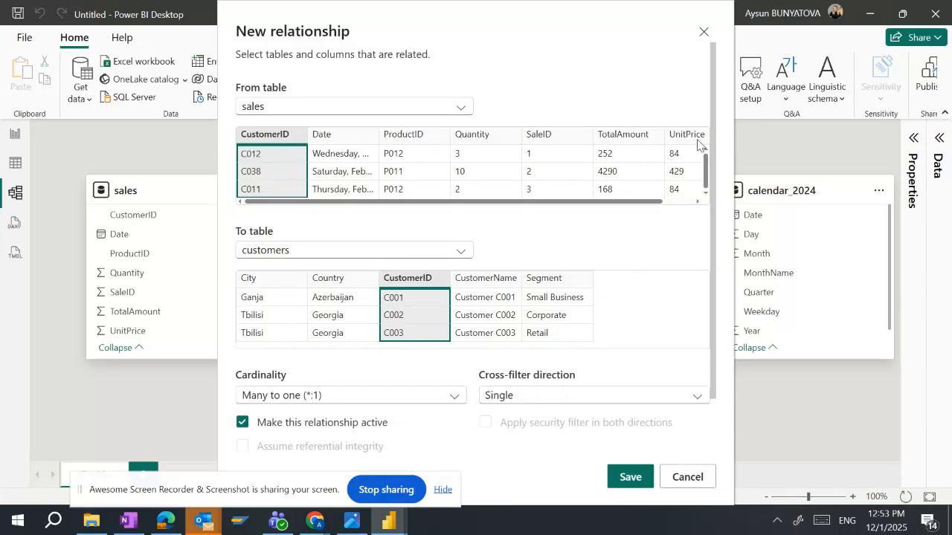
click(630, 477)
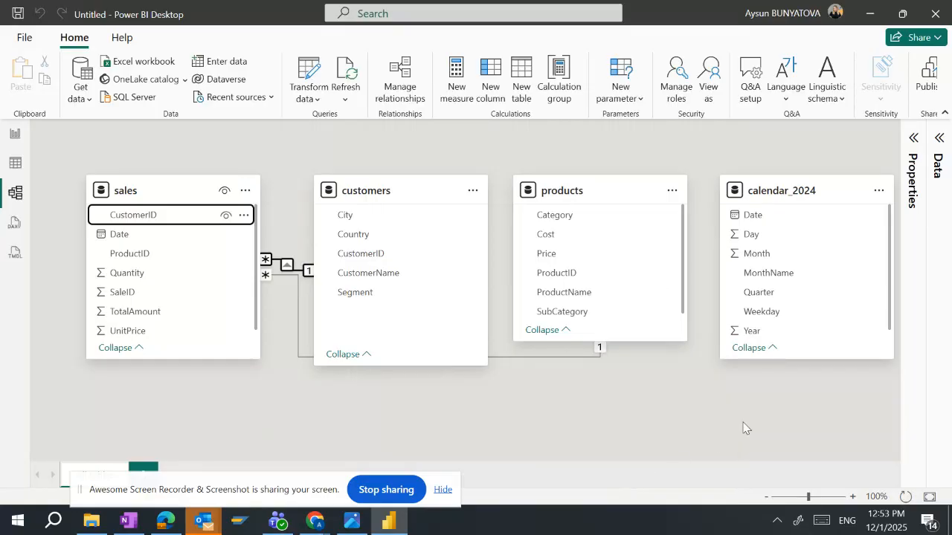
mouse_move(380, 191)
mouse_down()
mouse_move(400, 192)
mouse_move(423, 169)
mouse_move(353, 198)
mouse_move(367, 198)
mouse_move(364, 184)
mouse_up()
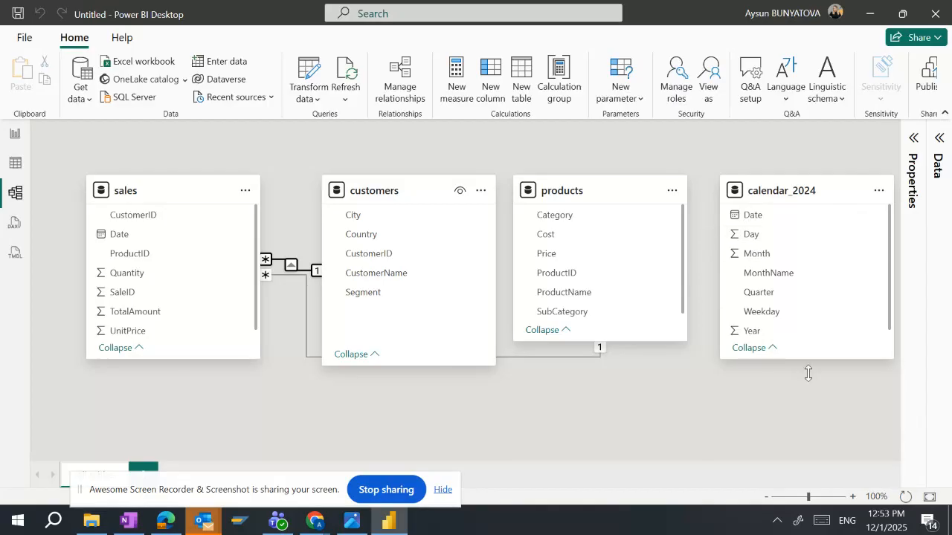
Step: Back in the report, test the City slicer with Ganja, Ankara, Astana, Baku, Almaty and Tbilisi, checking the TotalAmount card each time
click(15, 166)
click(15, 136)
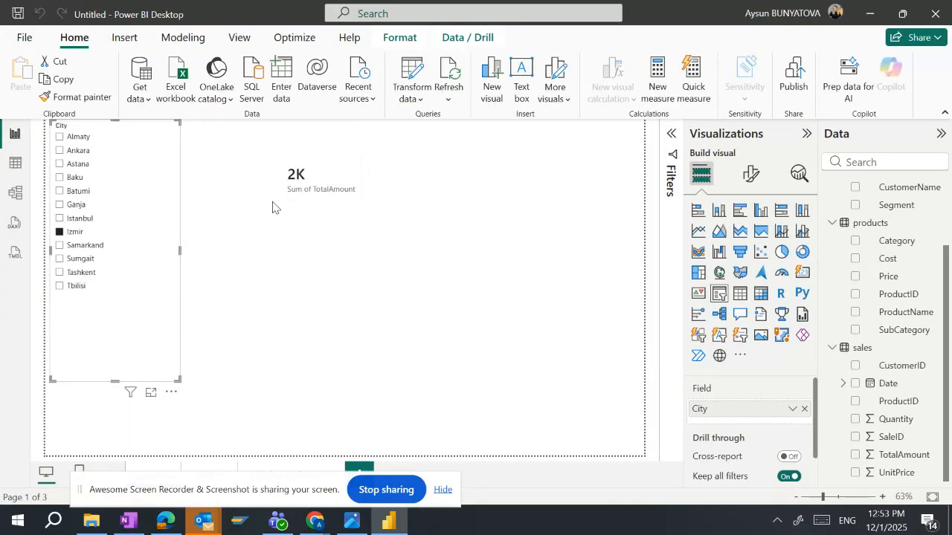
click(69, 179)
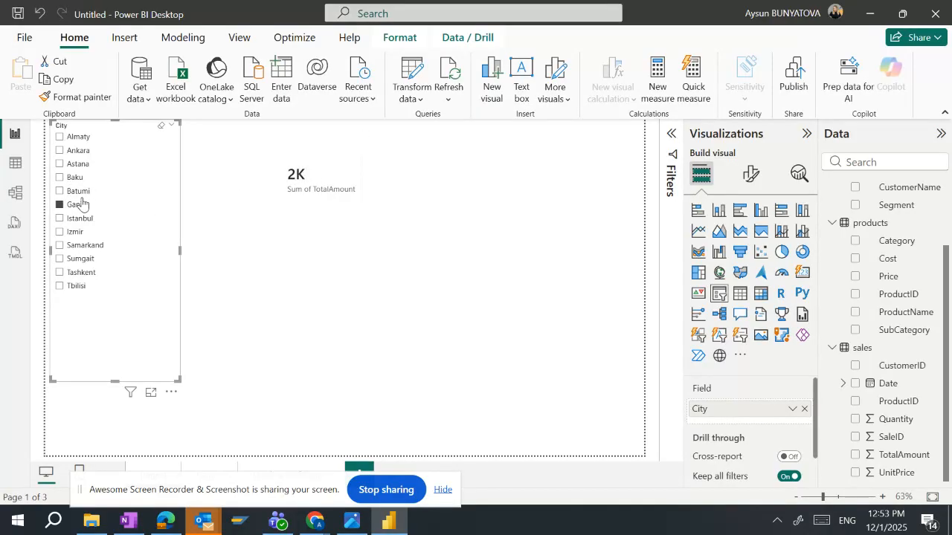
click(74, 152)
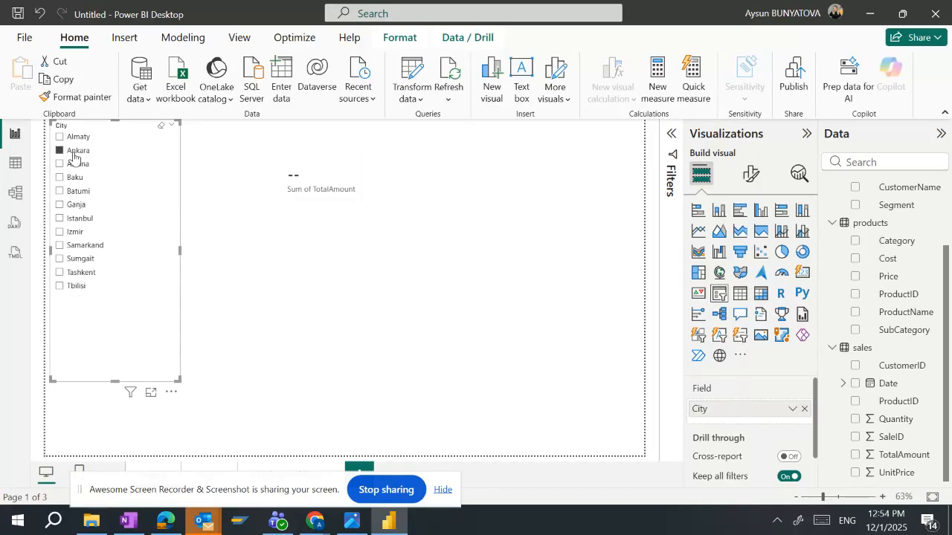
click(74, 165)
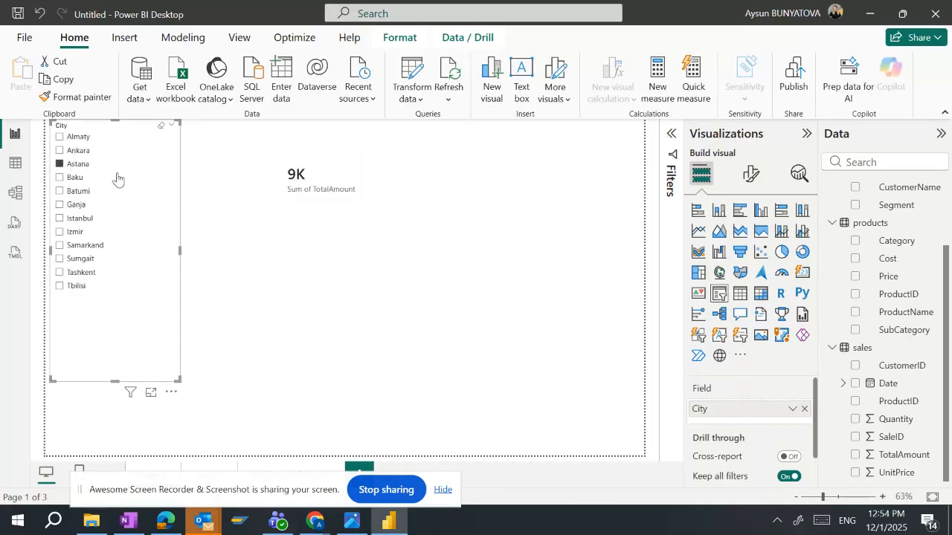
click(69, 178)
click(72, 138)
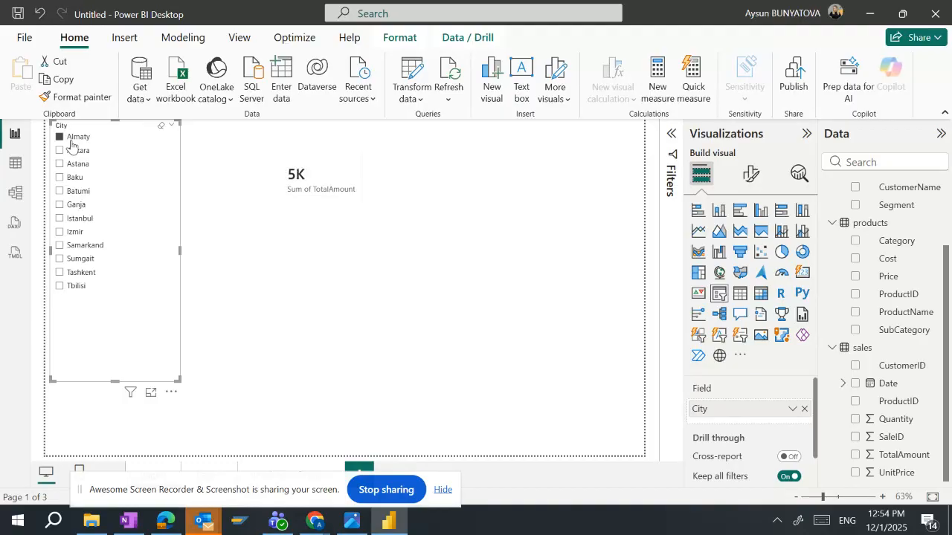
click(83, 287)
click(265, 280)
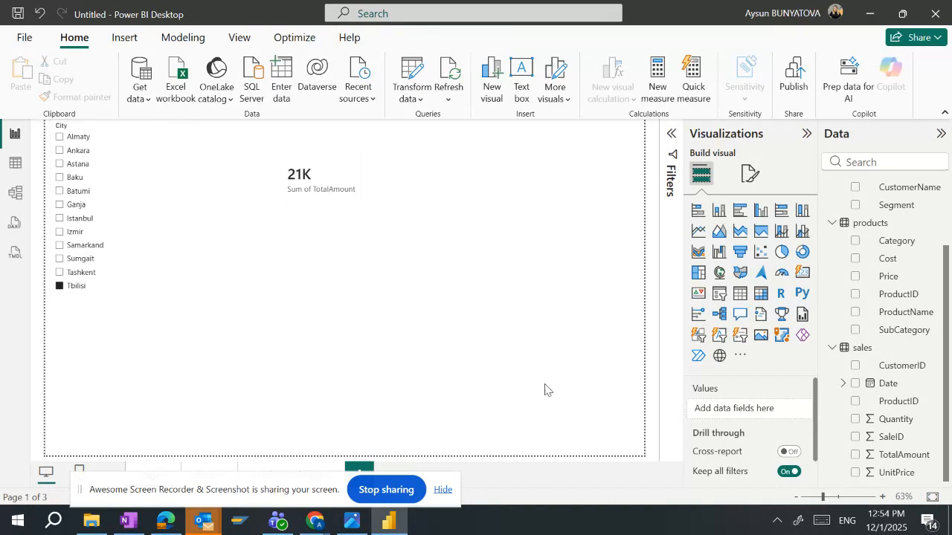
Step: Collapse the customers and products tables in the field list, review the calendar_2024 fields, and leave only sales expanded
drag(816, 401, 813, 382)
drag(945, 292, 944, 223)
click(833, 205)
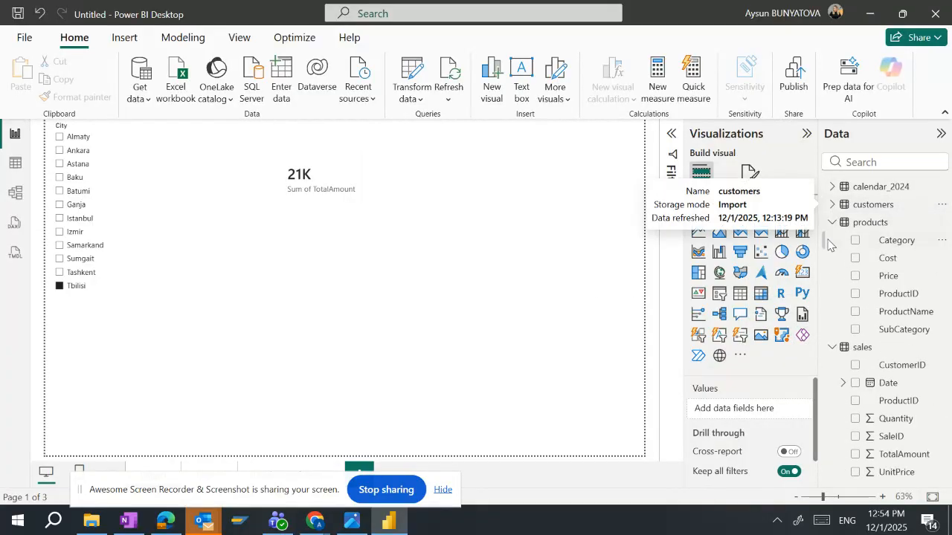
click(833, 223)
click(832, 240)
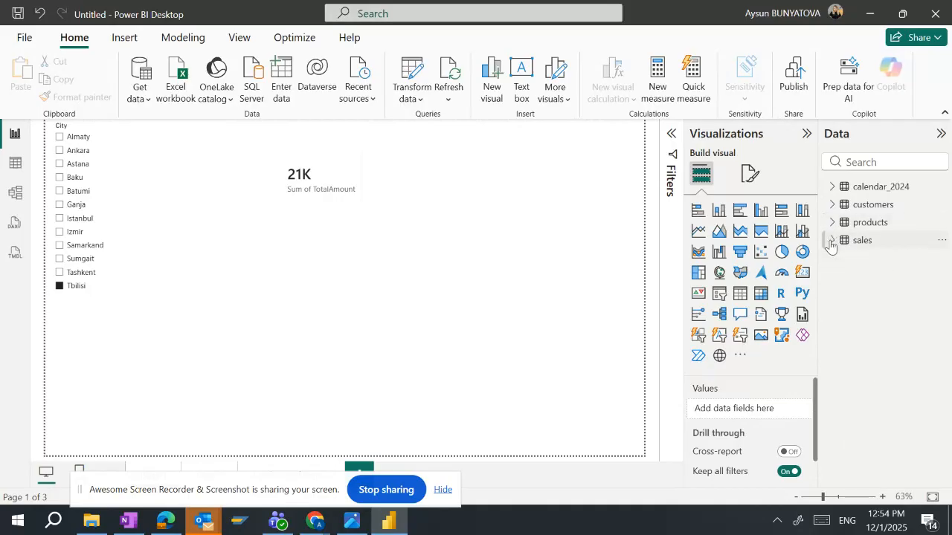
click(833, 187)
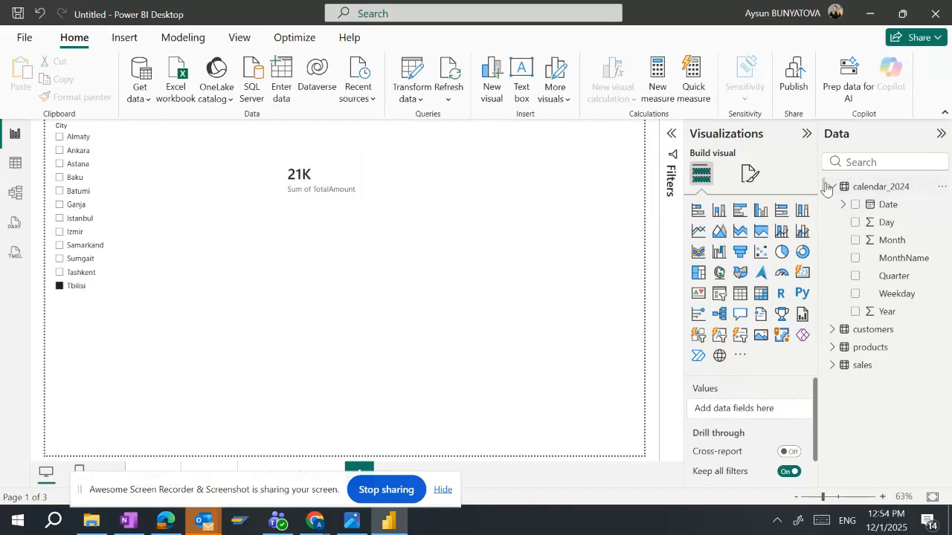
click(831, 187)
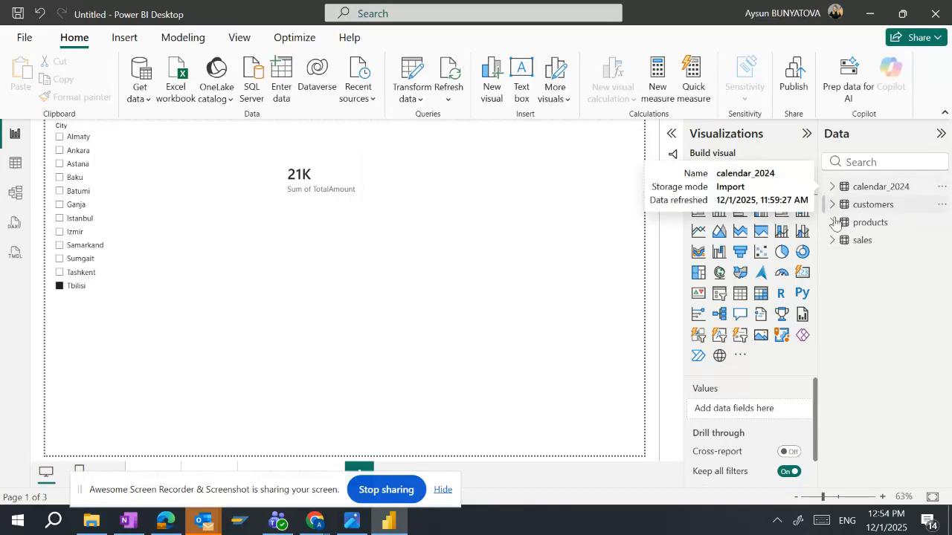
click(832, 241)
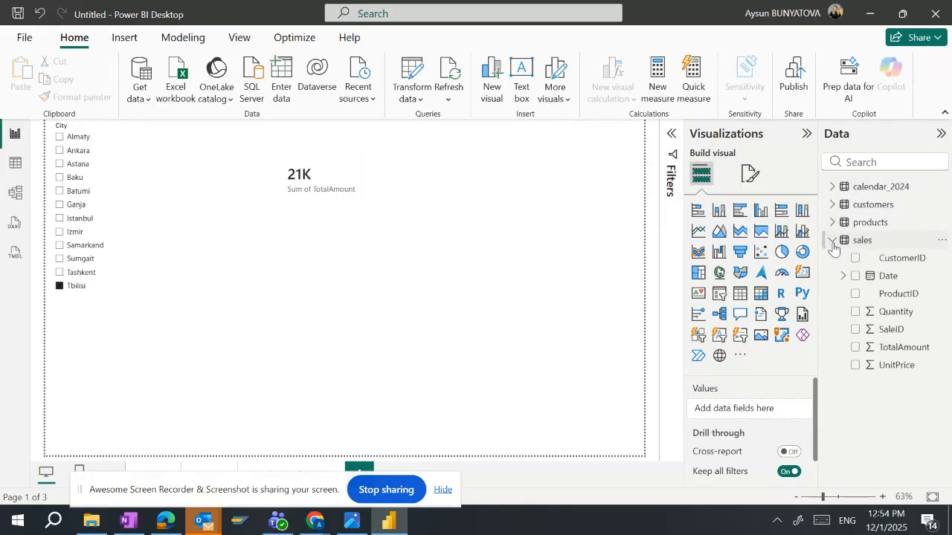
Step: Add a line chart of sales TotalAmount by Date below the card, keeping only the Year level on the X-axis
click(699, 237)
drag(112, 418, 352, 313)
drag(899, 277, 768, 414)
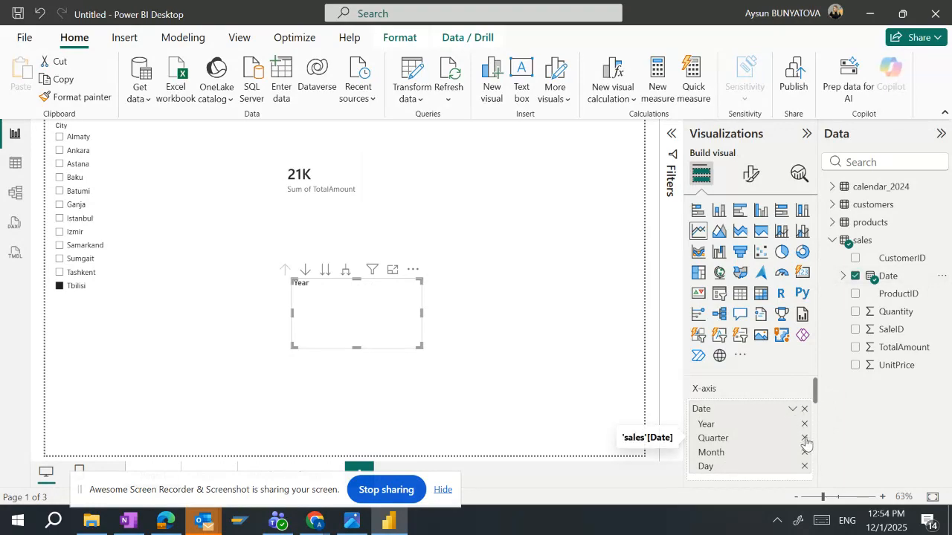
click(804, 438)
click(804, 439)
click(805, 439)
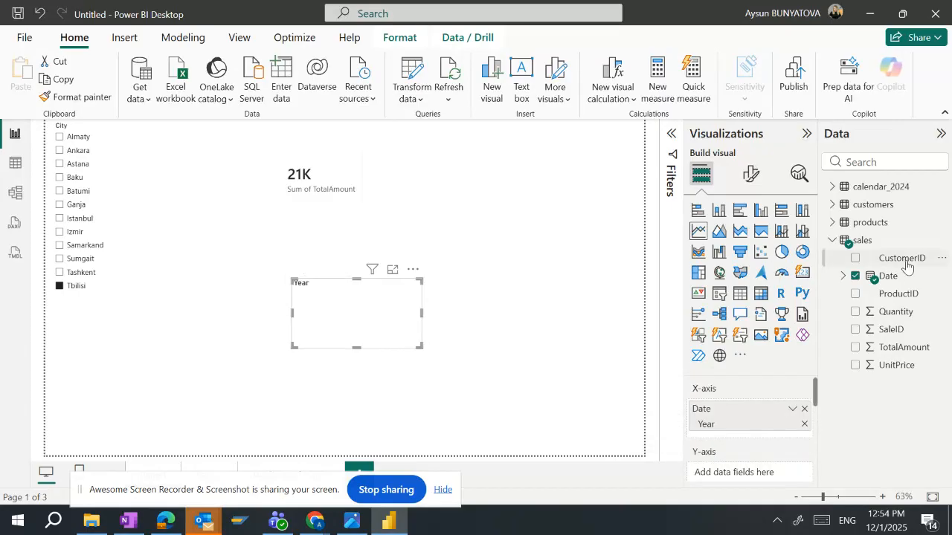
drag(905, 356, 763, 473)
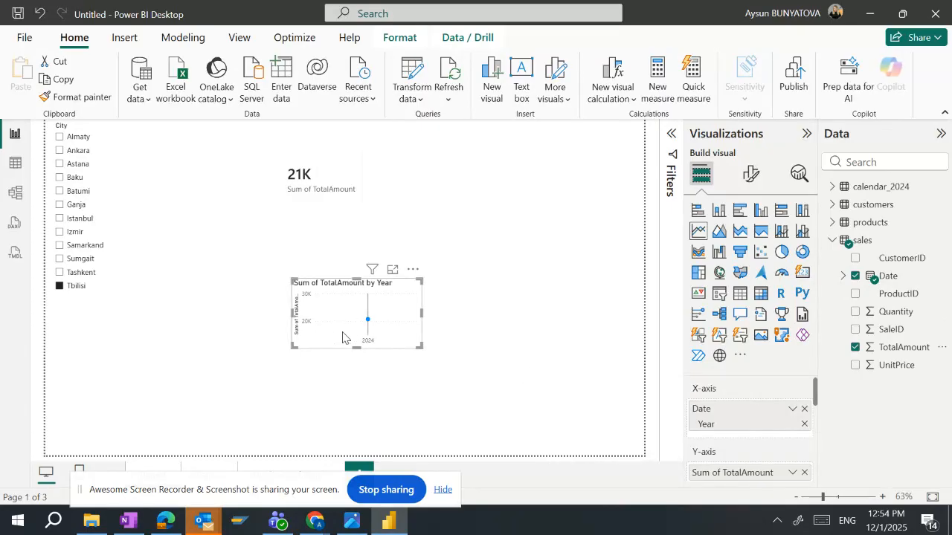
Step: Enlarge the line chart, restore its full Date Hierarchy, and keep only the Month level on the X-axis
drag(358, 347, 357, 380)
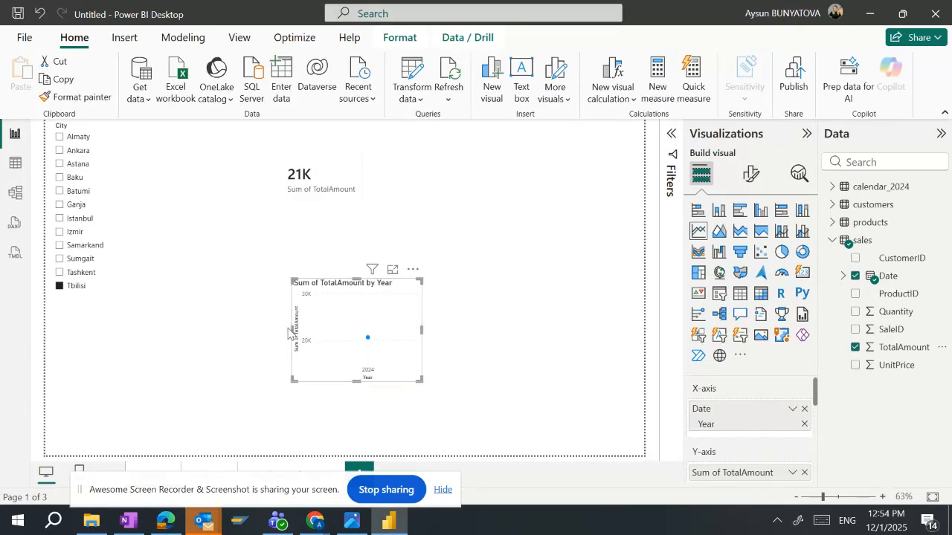
drag(293, 327, 183, 329)
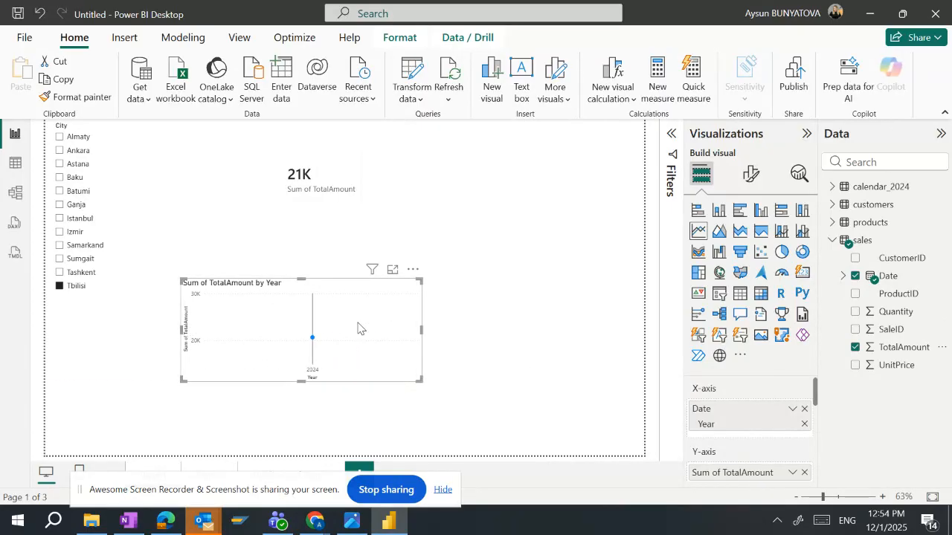
click(793, 409)
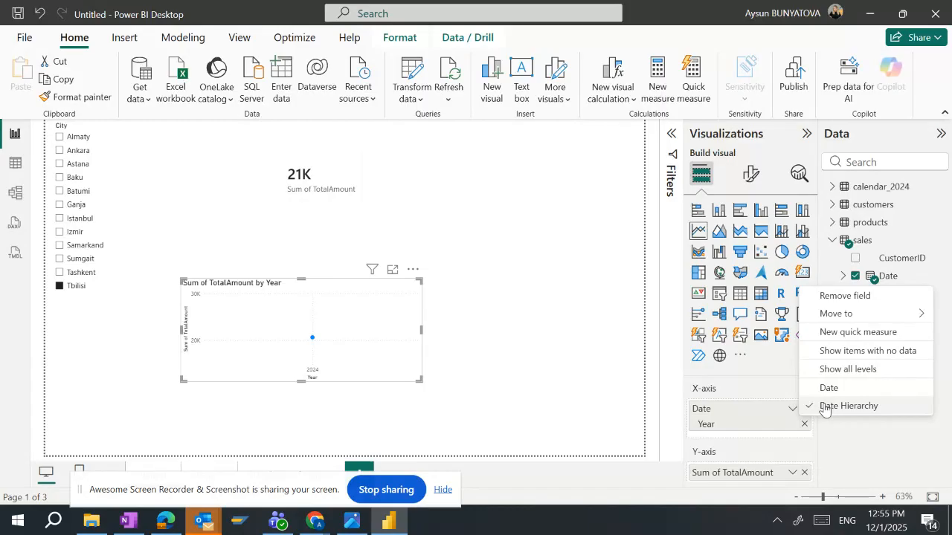
click(824, 406)
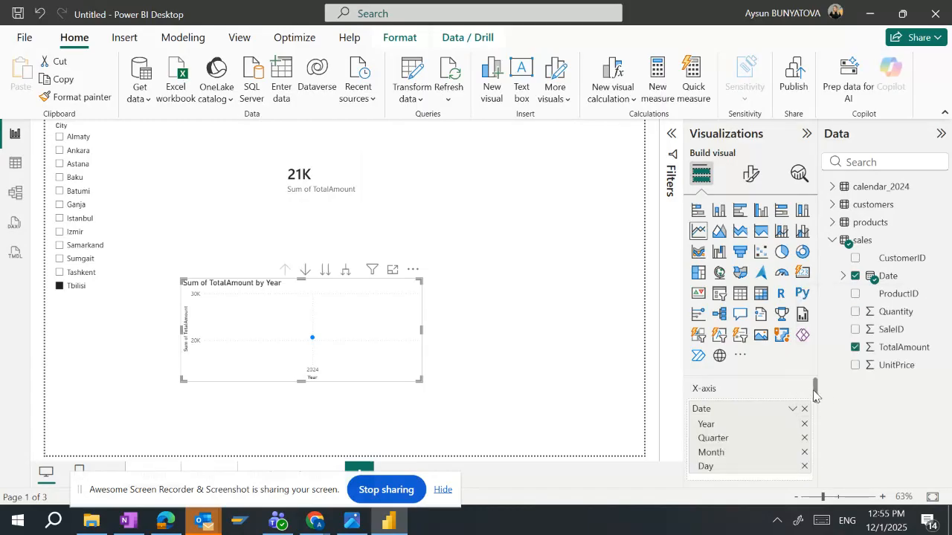
mouse_move(815, 389)
mouse_down()
mouse_move(813, 405)
mouse_move(813, 393)
mouse_up()
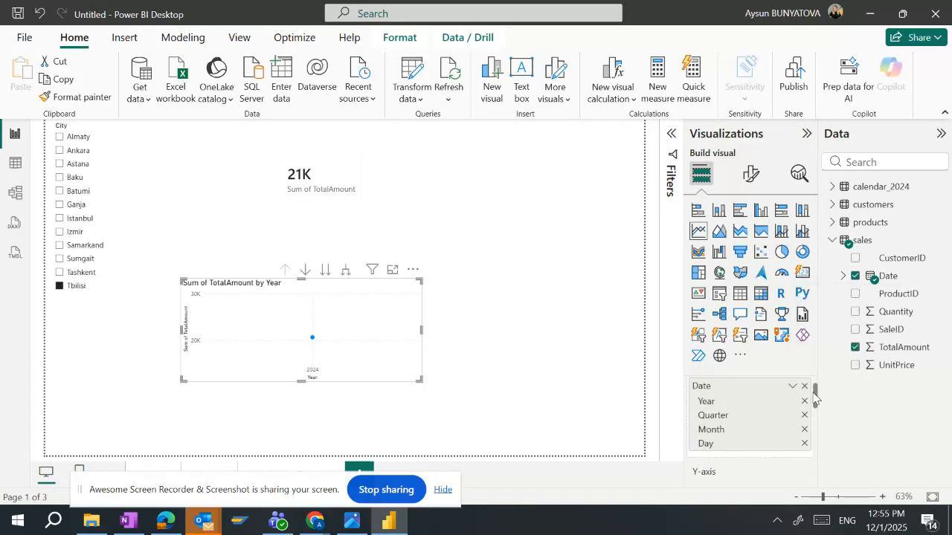
click(804, 402)
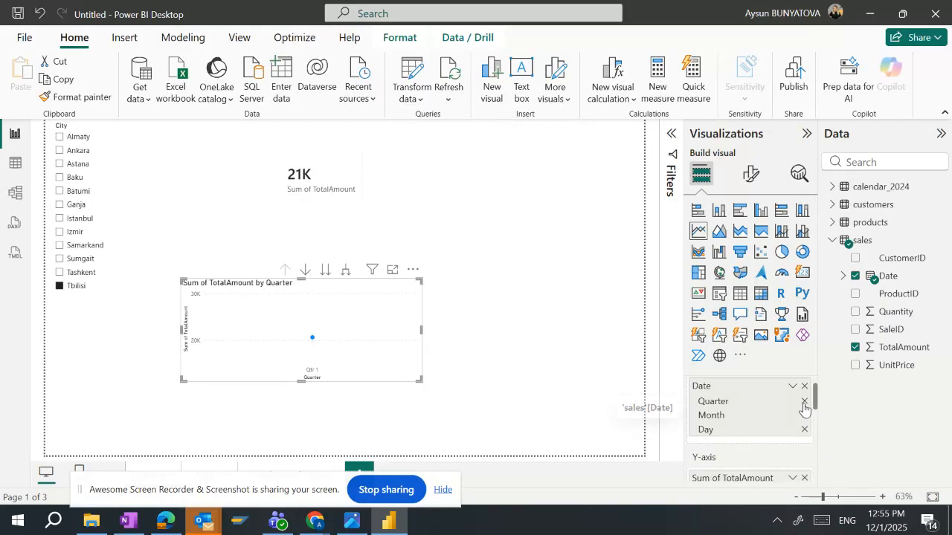
click(804, 402)
click(804, 416)
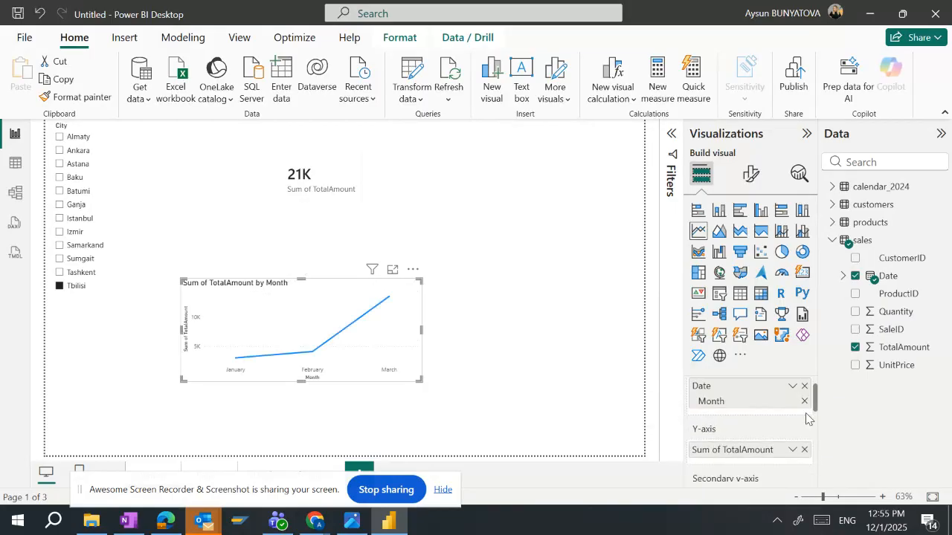
Step: Widen and heighten the monthly TotalAmount line chart and place it directly beneath the City slicer
drag(312, 296, 375, 258)
drag(363, 344, 364, 362)
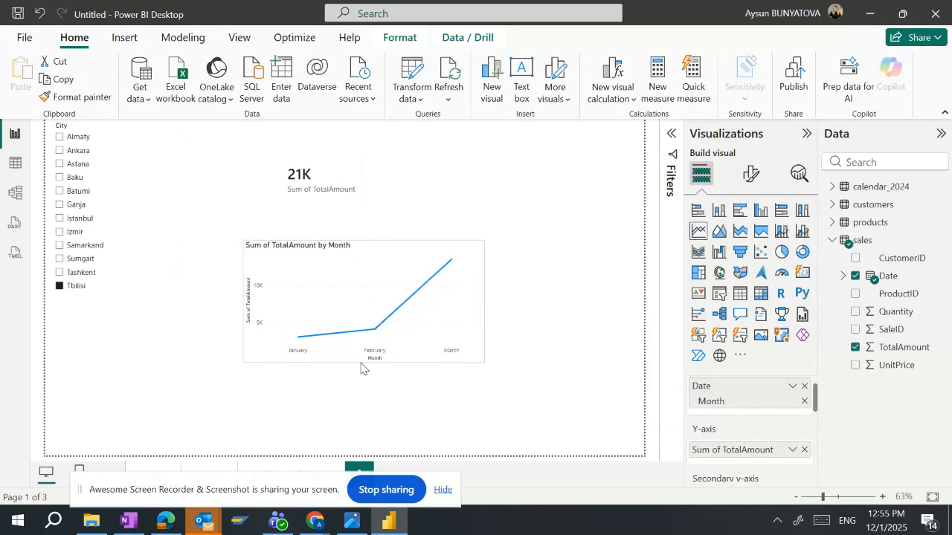
drag(244, 302, 182, 303)
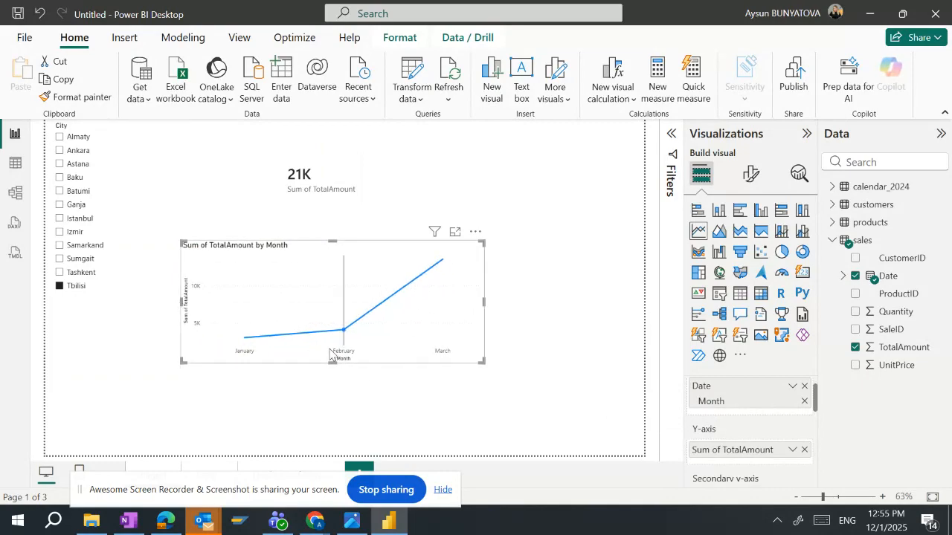
drag(333, 364, 336, 391)
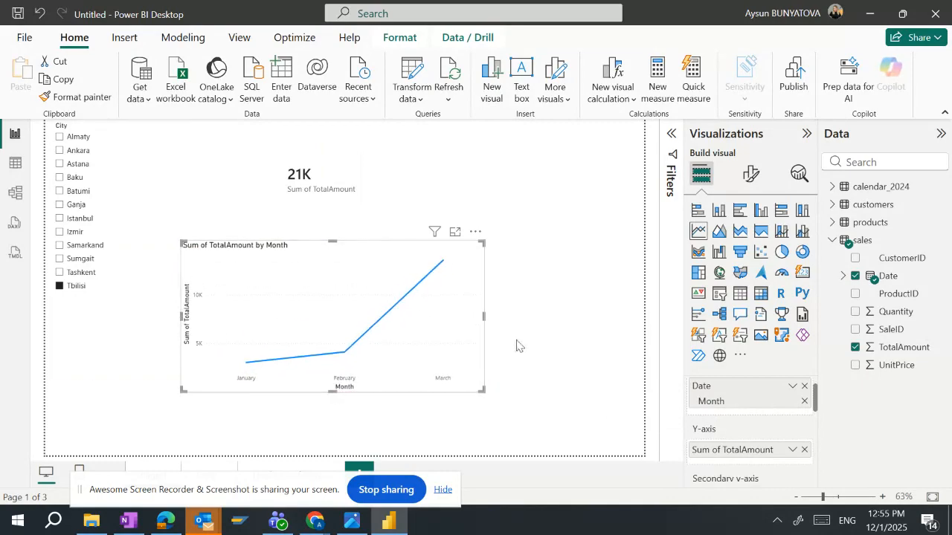
drag(483, 318, 537, 320)
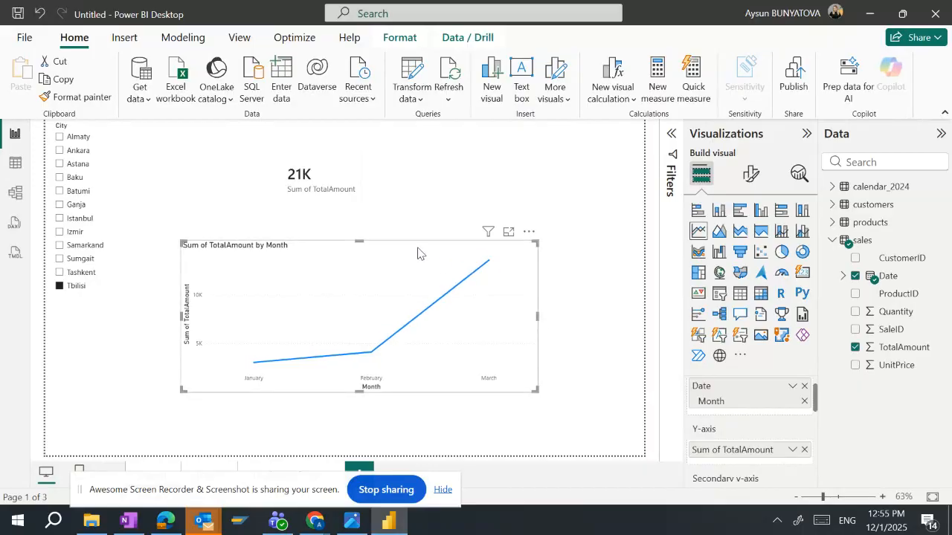
drag(419, 255, 318, 316)
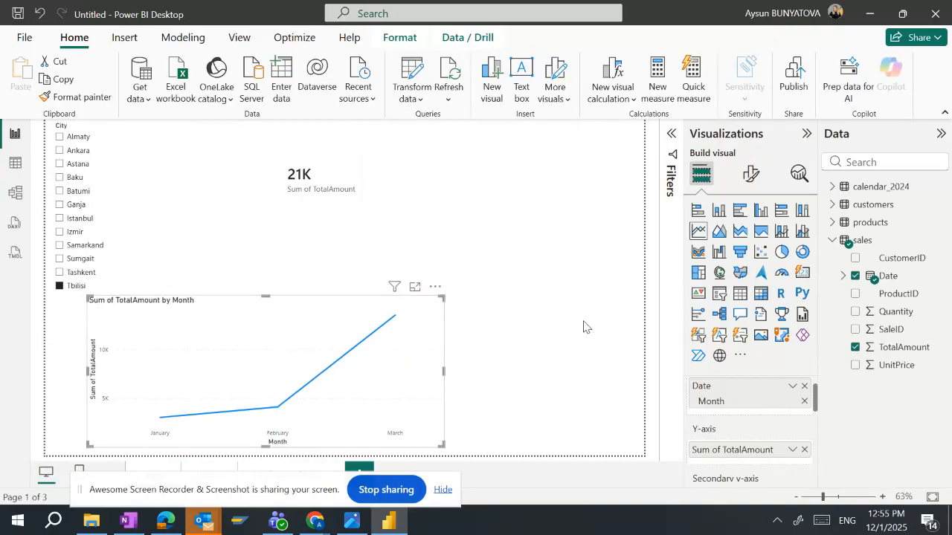
click(549, 328)
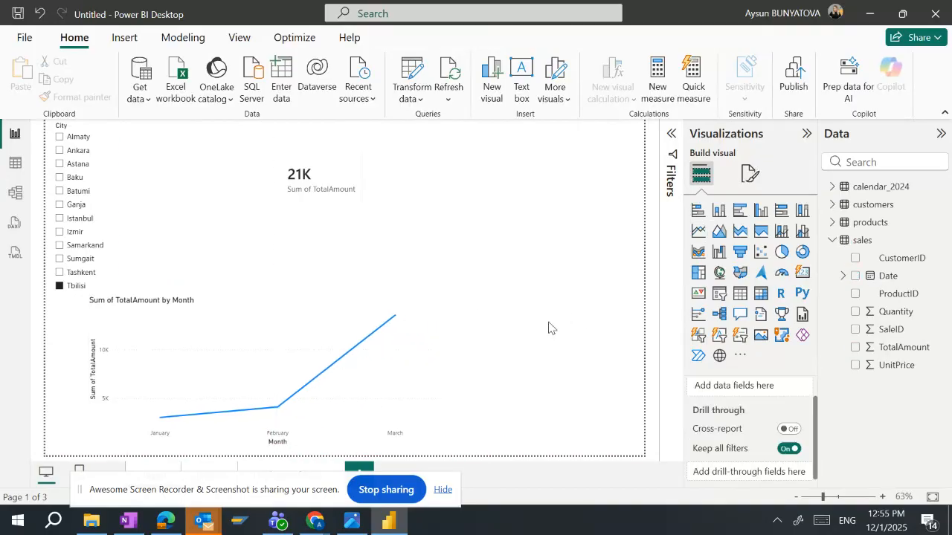
Step: Expand the products and customers tables in the field list, and nudge the monthly line chart slightly left on the page
click(831, 222)
click(832, 204)
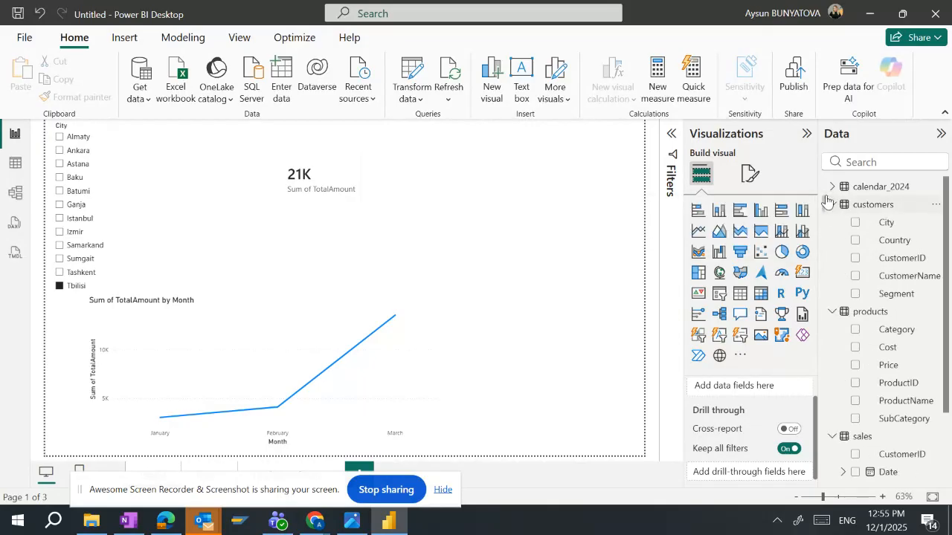
scroll(946, 262, down, 3)
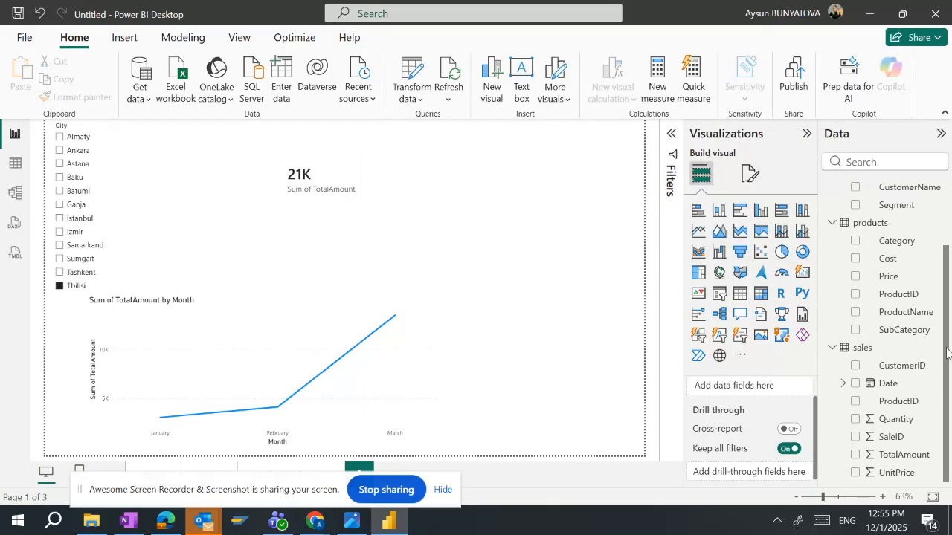
scroll(941, 246, up, 3)
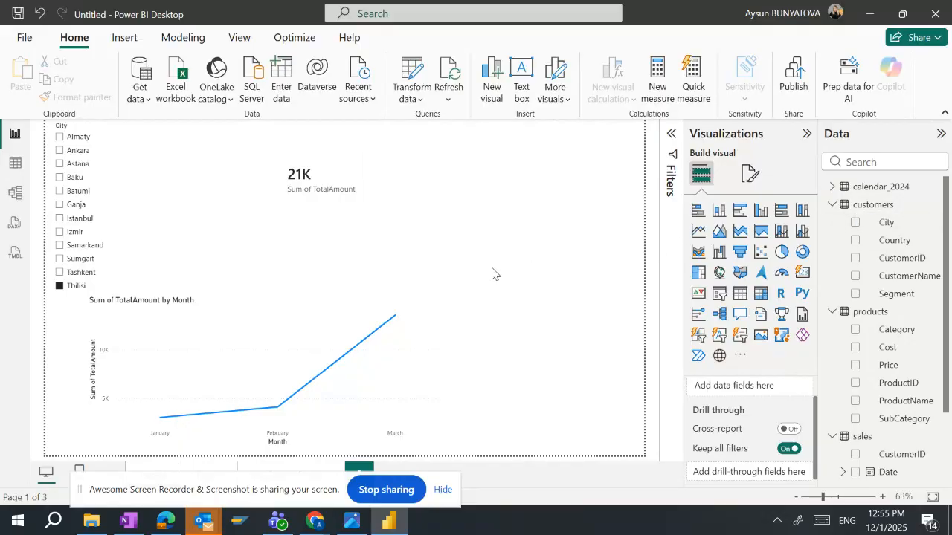
click(431, 319)
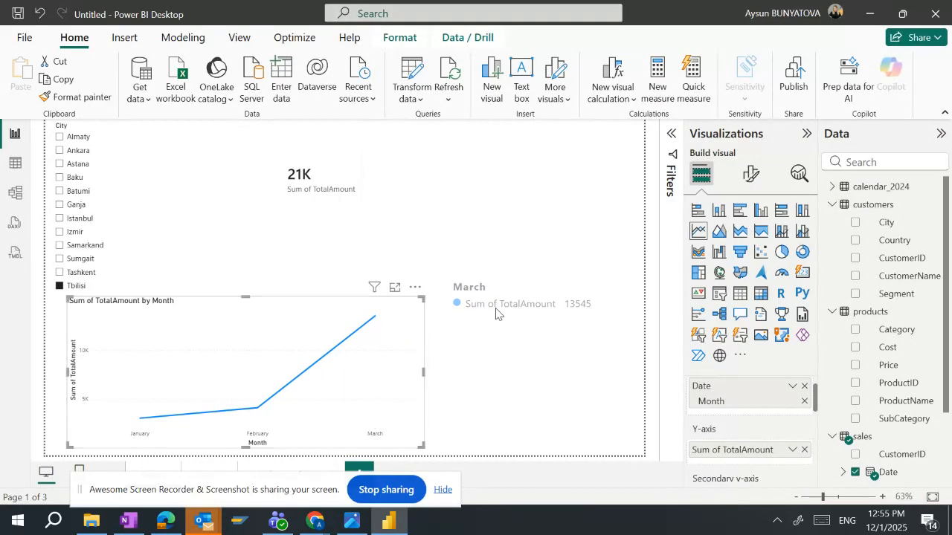
click(513, 276)
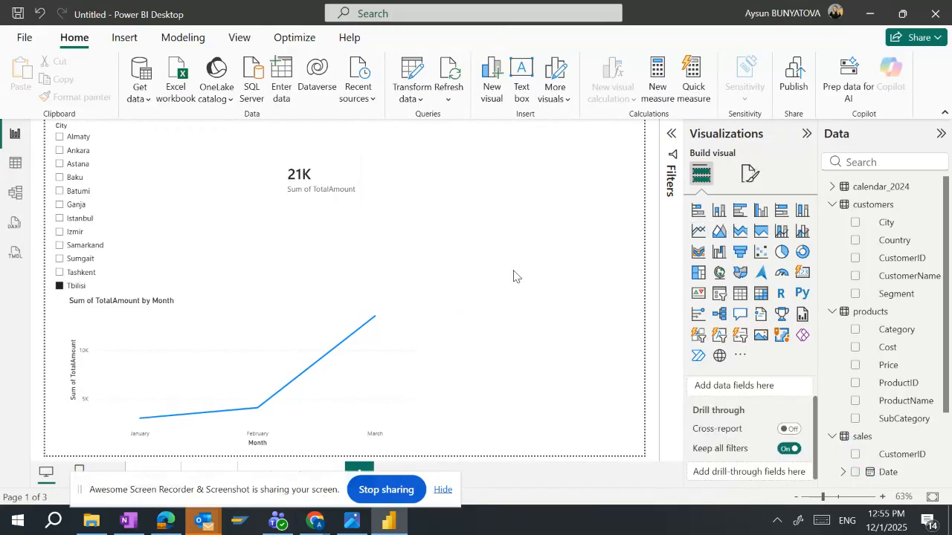
Step: Add a second, empty line chart beside the TotalAmount card and enlarge it in width and height
click(698, 231)
drag(506, 185, 463, 201)
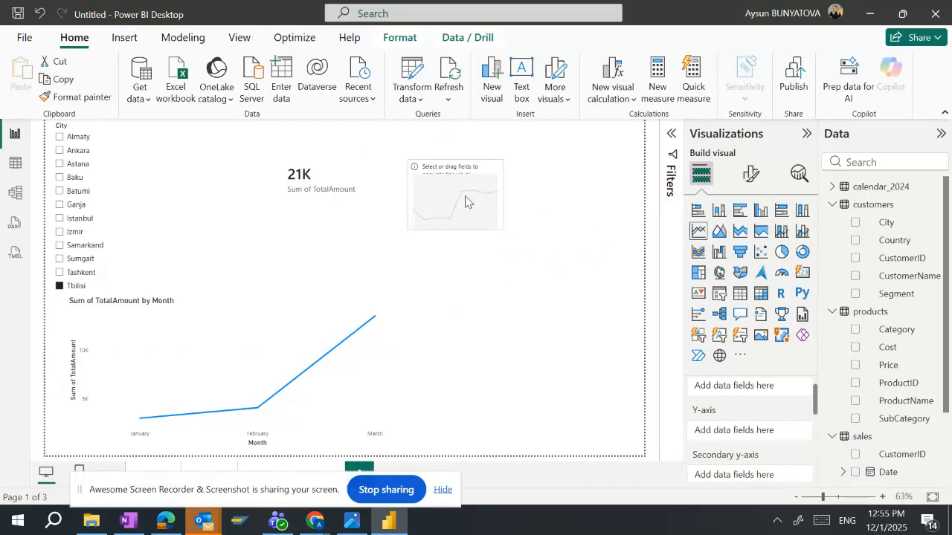
mouse_move(945, 227)
mouse_down()
mouse_move(946, 292)
mouse_move(946, 239)
mouse_up()
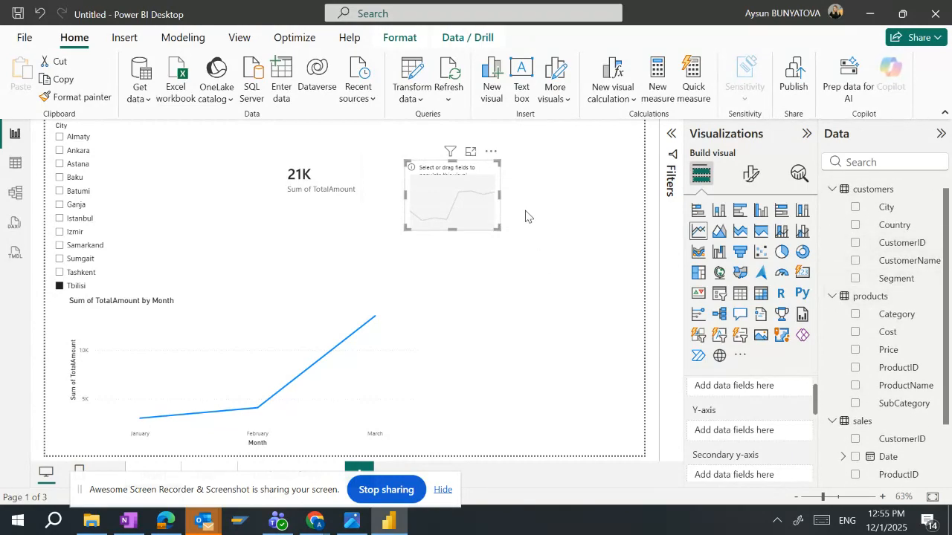
click(419, 315)
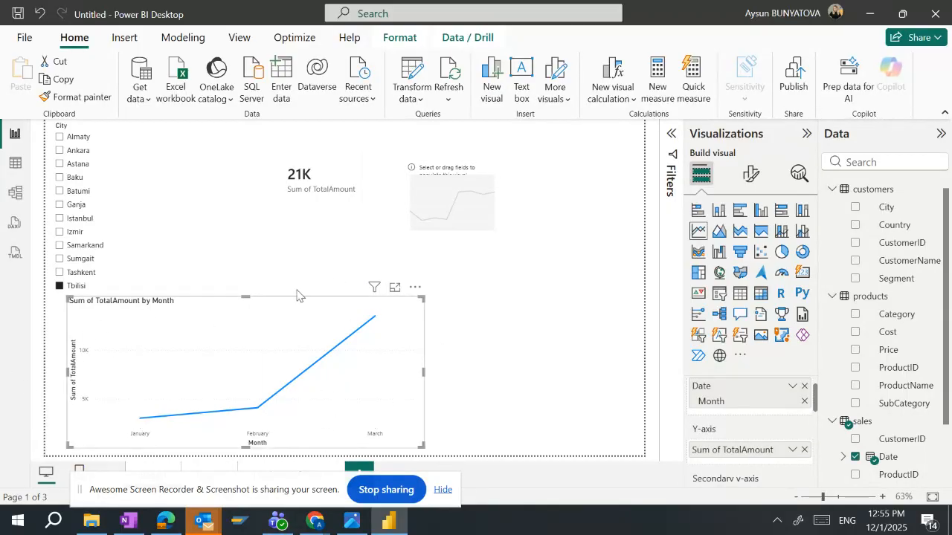
click(498, 178)
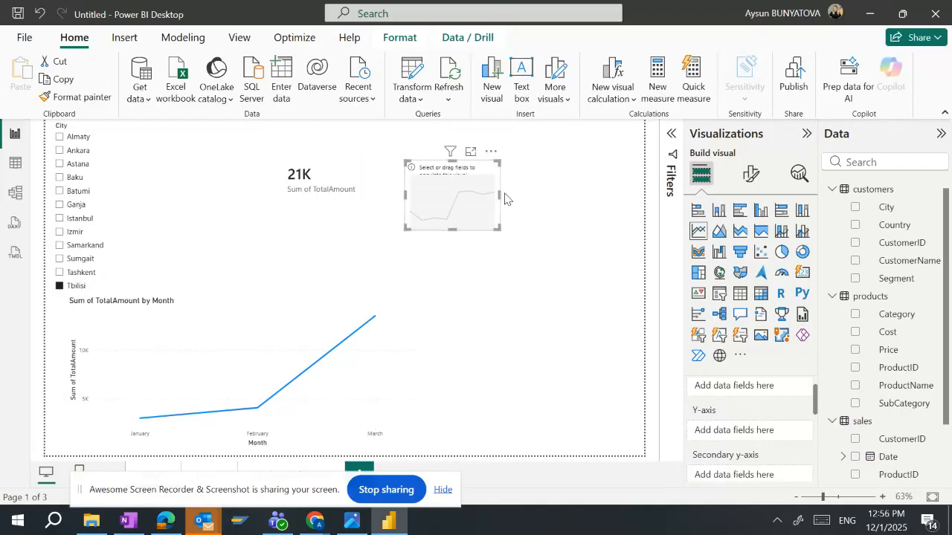
drag(500, 192, 566, 194)
drag(485, 230, 485, 268)
click(217, 313)
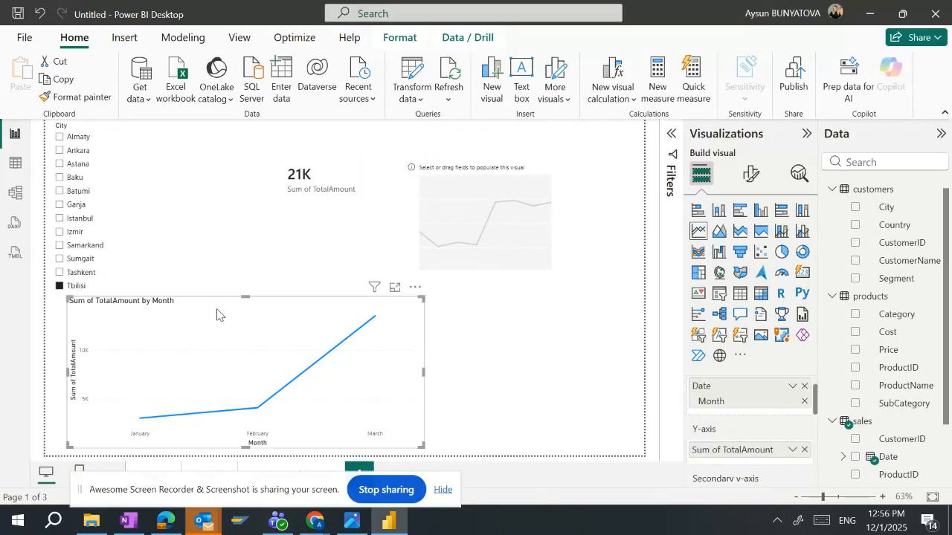
click(554, 218)
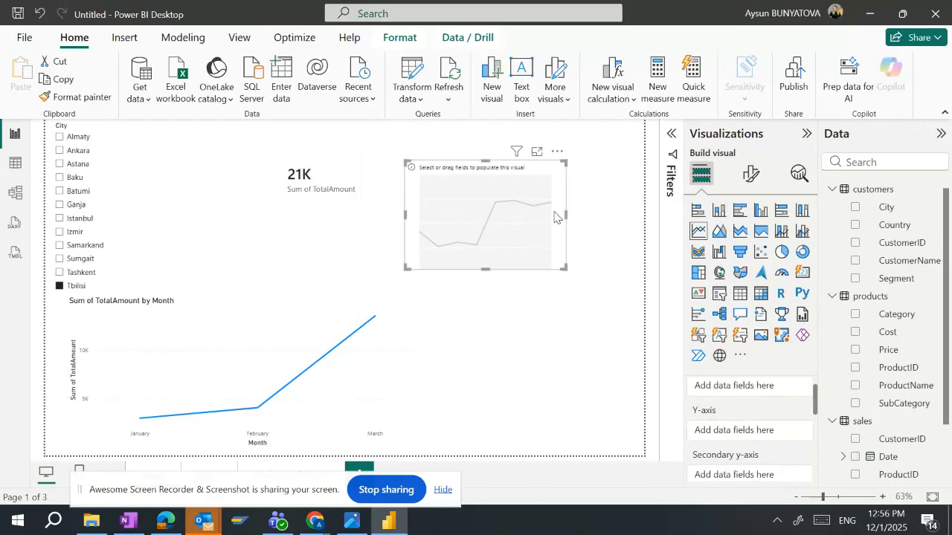
click(601, 405)
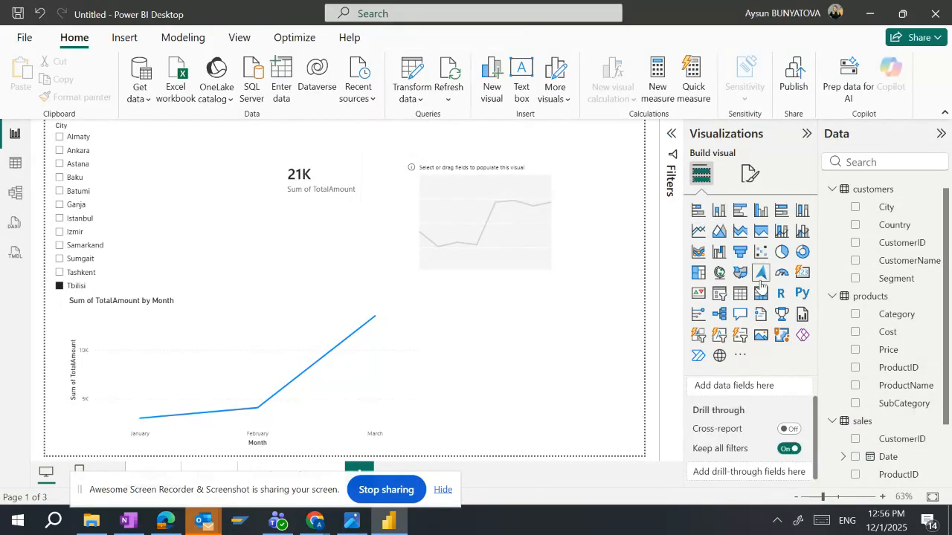
Step: Add a slicer below the empty line chart and populate it with the Date field from sales
click(719, 293)
drag(508, 345, 601, 344)
drag(944, 428, 943, 456)
drag(878, 422, 734, 387)
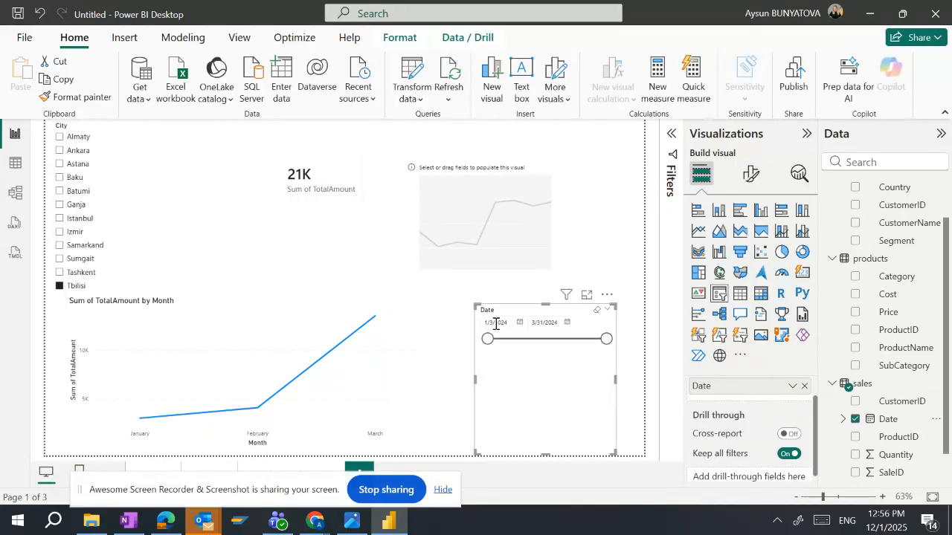
Step: Try the Tile style on the Date slicer, and set its style to Vertical list
drag(487, 339, 444, 343)
click(751, 173)
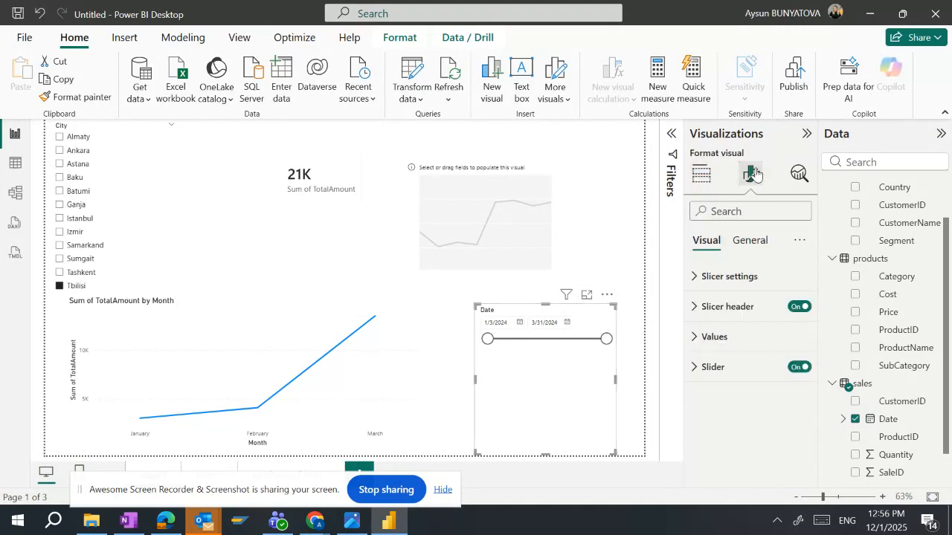
click(729, 290)
click(729, 290)
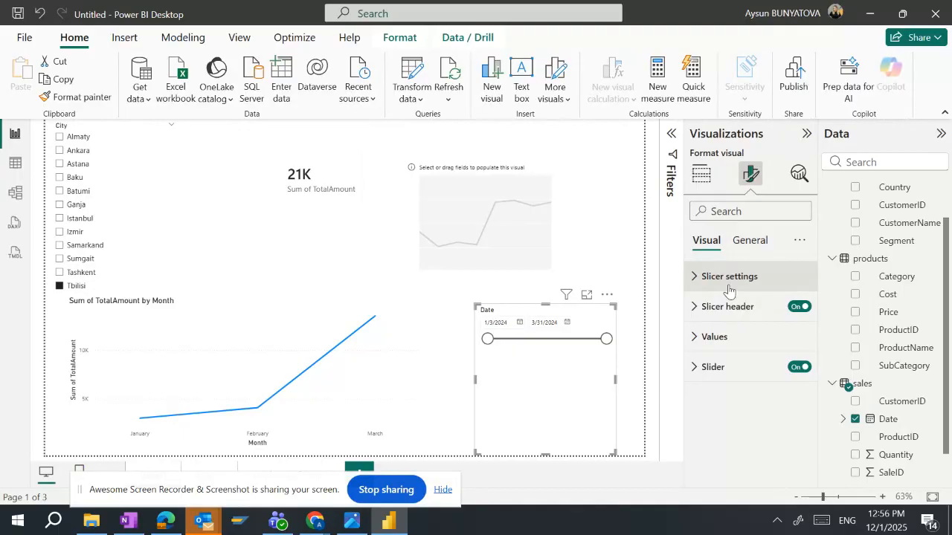
click(728, 290)
click(728, 352)
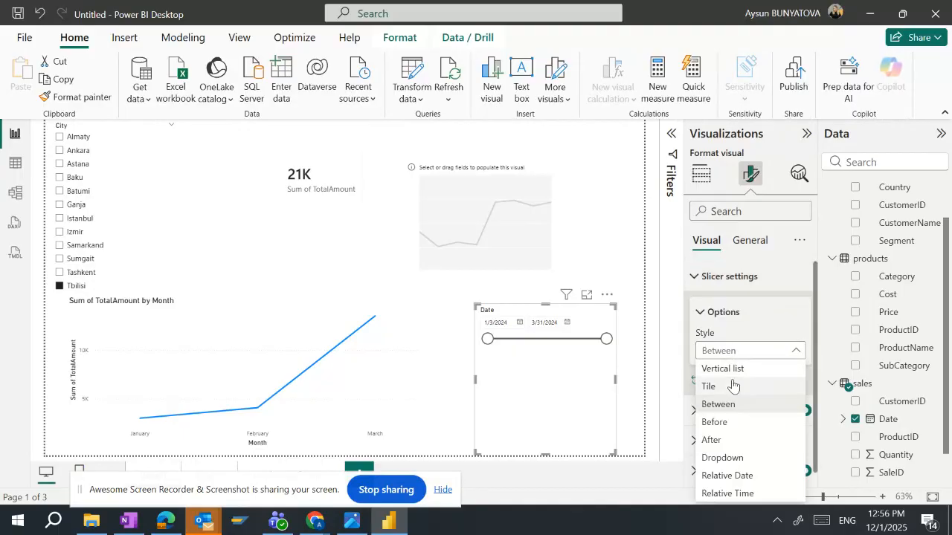
click(732, 385)
click(740, 357)
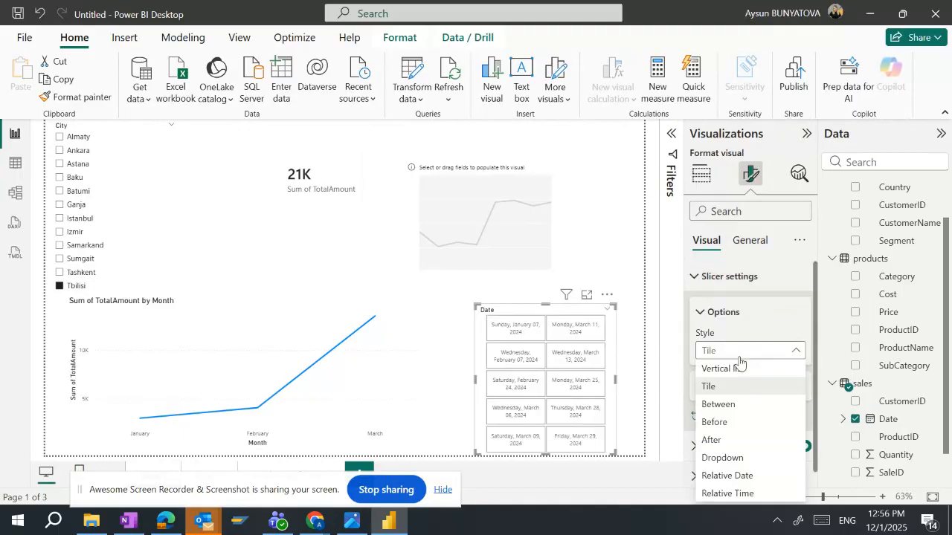
click(725, 369)
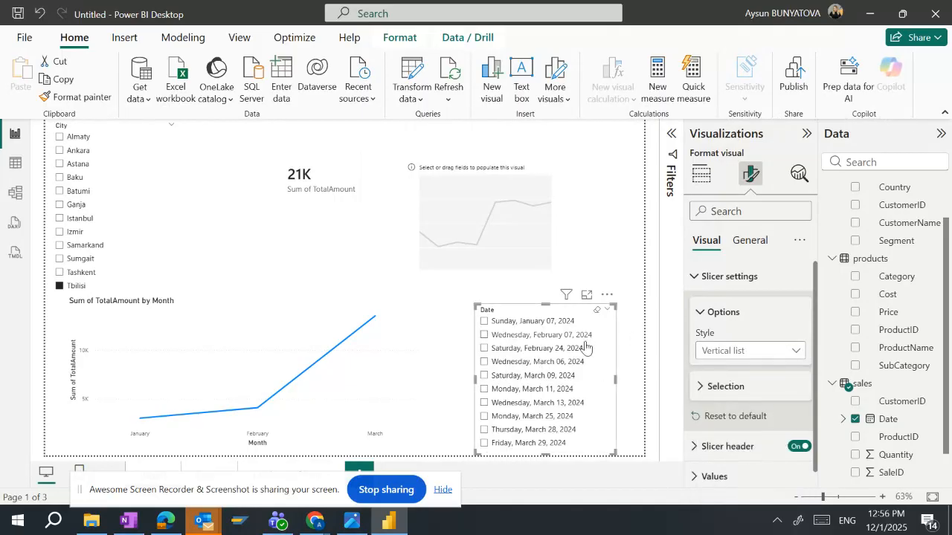
Step: Show the slicer's sales Date as a Date Hierarchy, test the Qtr 2 filter under 2024, and remove the Quarter level
click(701, 174)
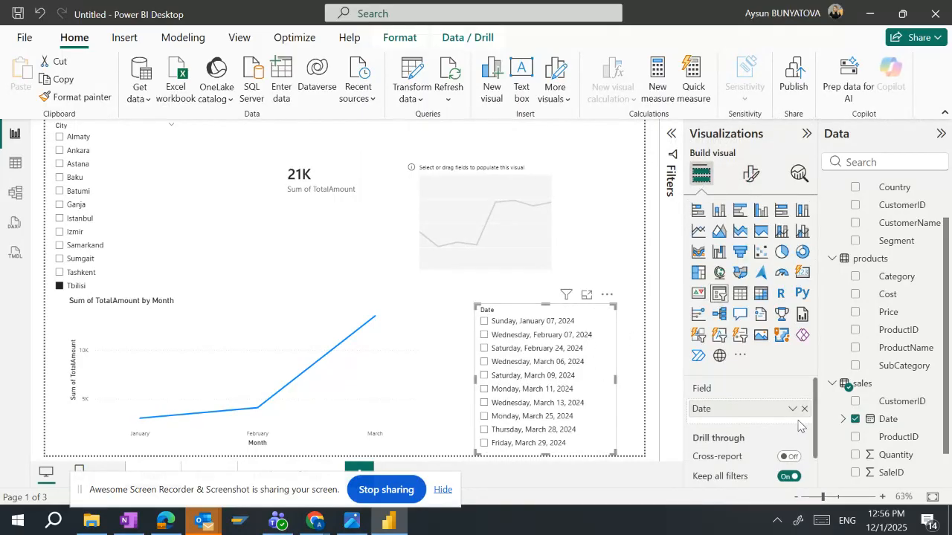
click(793, 409)
click(830, 389)
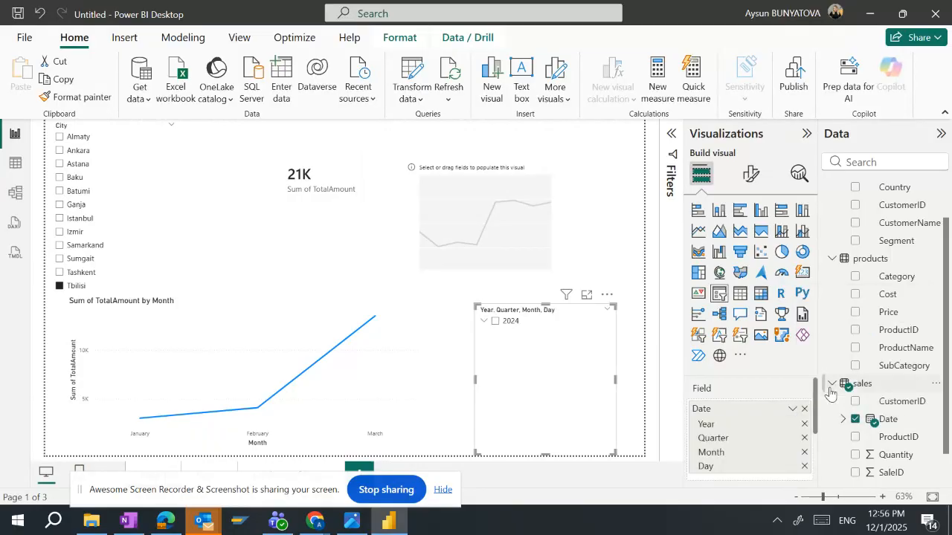
click(483, 322)
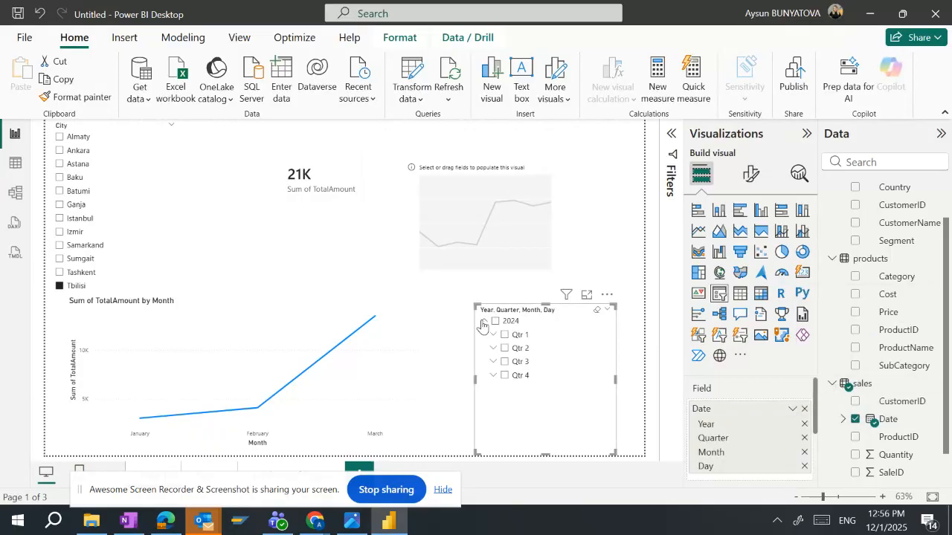
click(495, 350)
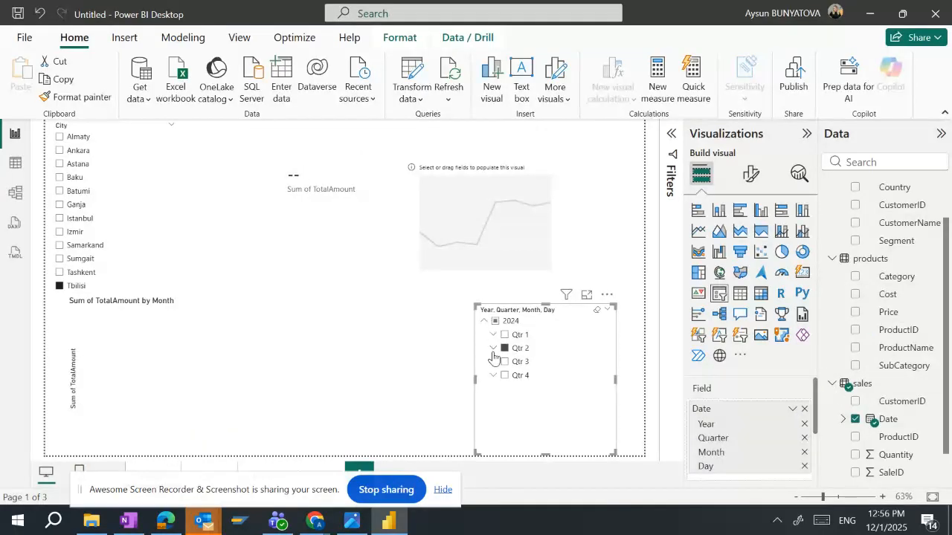
click(494, 356)
click(804, 439)
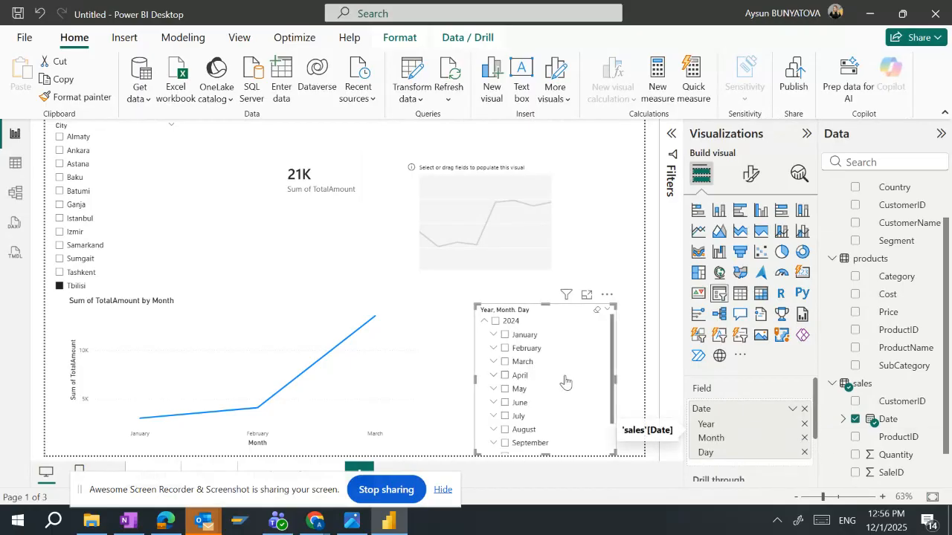
Step: Test the month filters in the date slicer by selecting and clearing April and selecting February
click(493, 335)
click(493, 335)
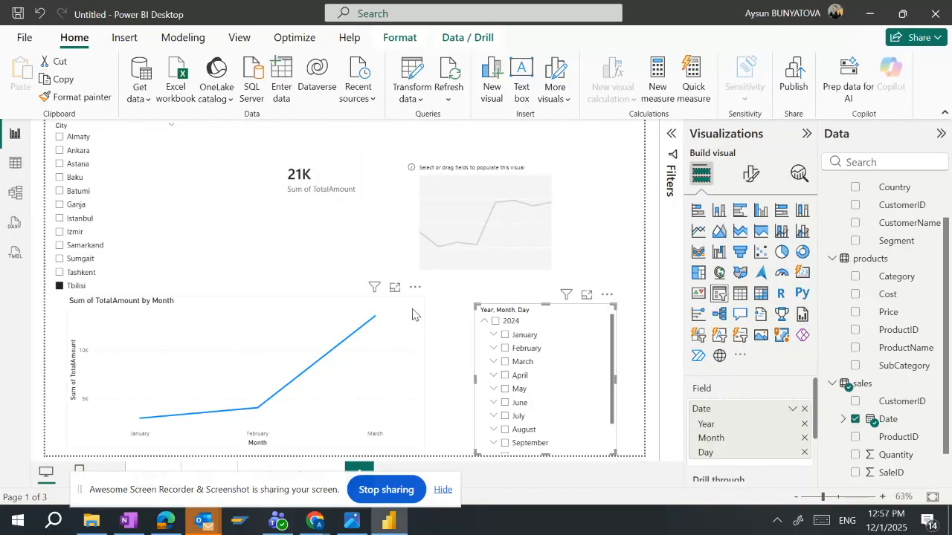
click(505, 375)
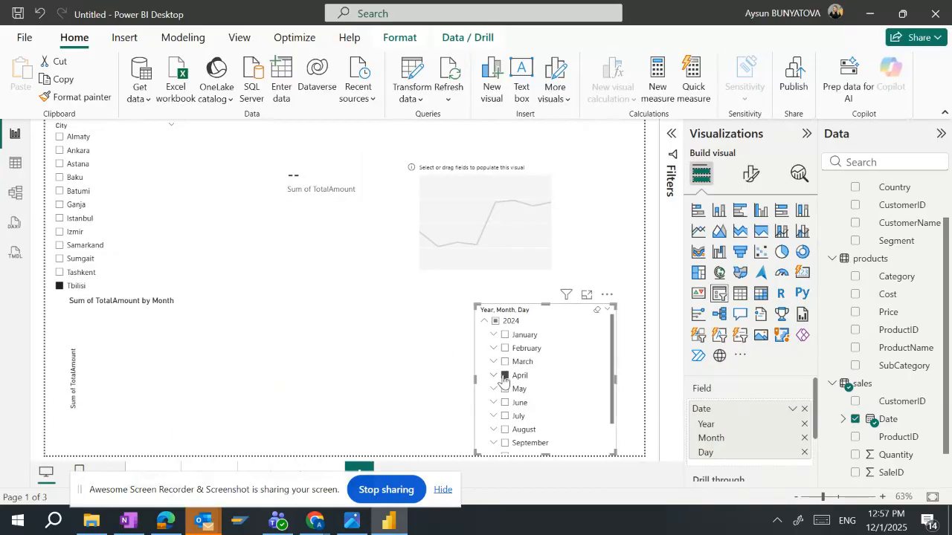
click(505, 376)
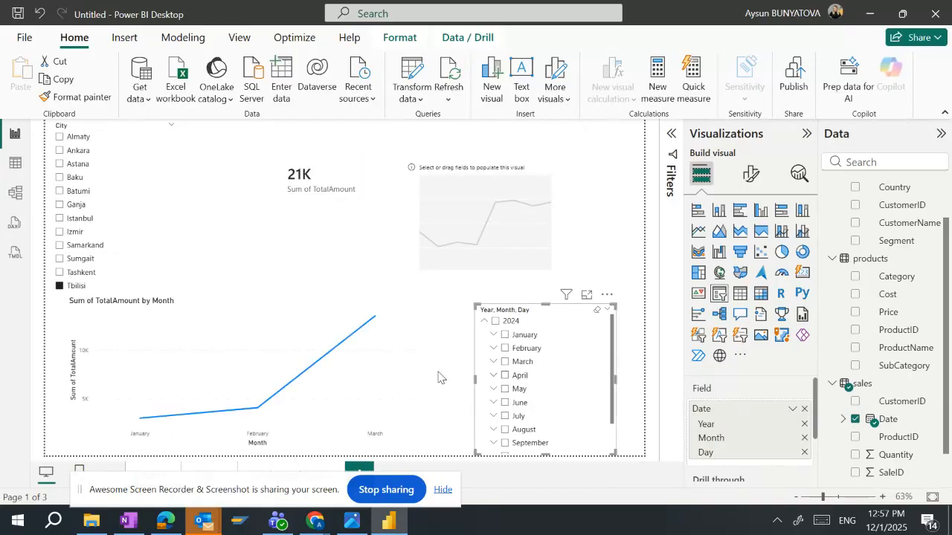
click(516, 352)
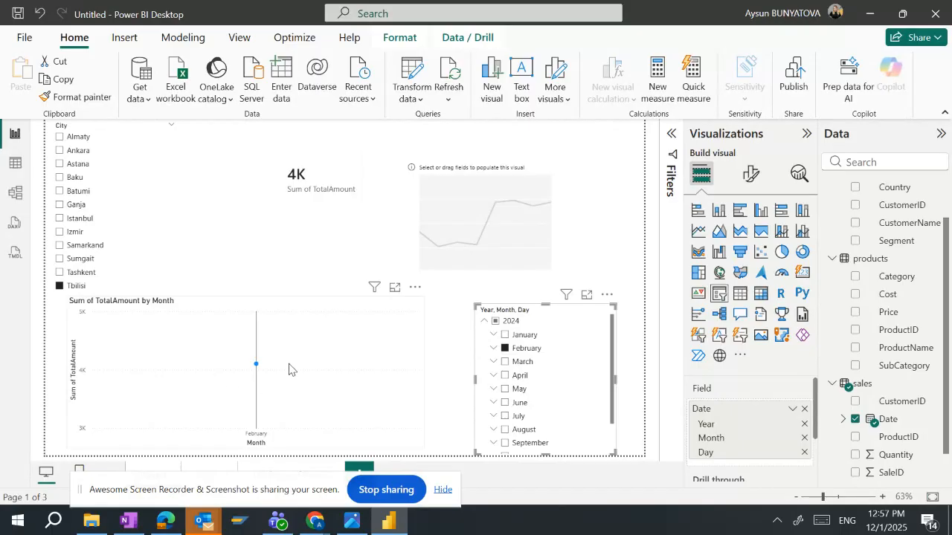
Step: Move the empty line chart slightly up and right, and extend the date slicer upward to make it taller
click(556, 177)
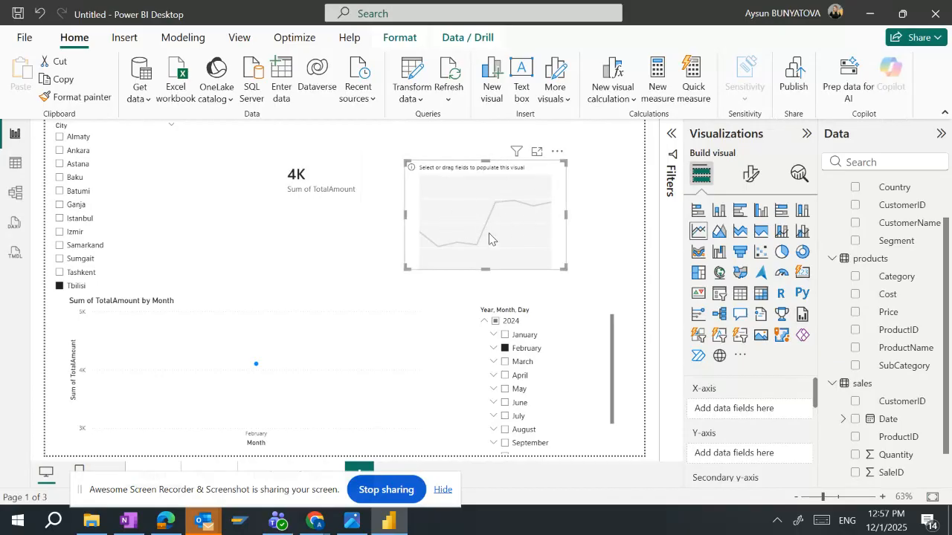
drag(499, 228, 509, 212)
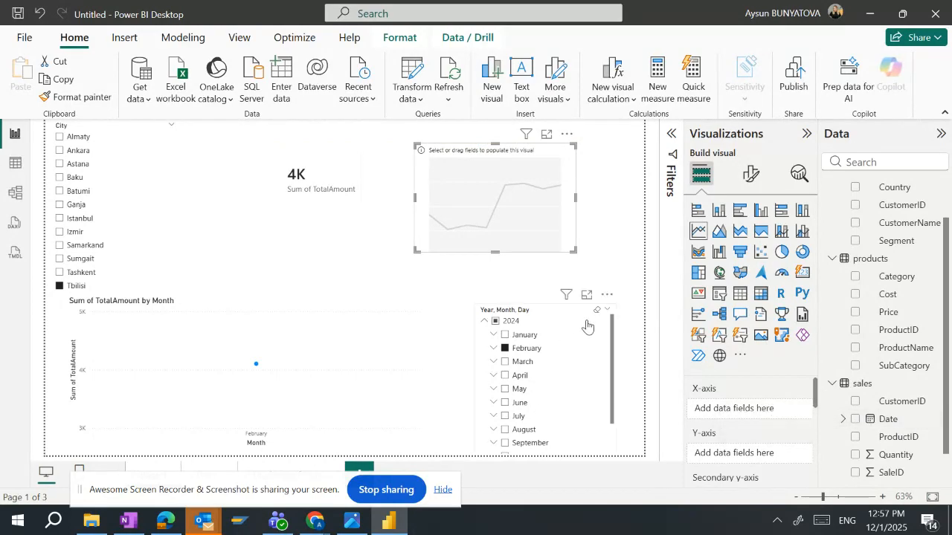
click(548, 308)
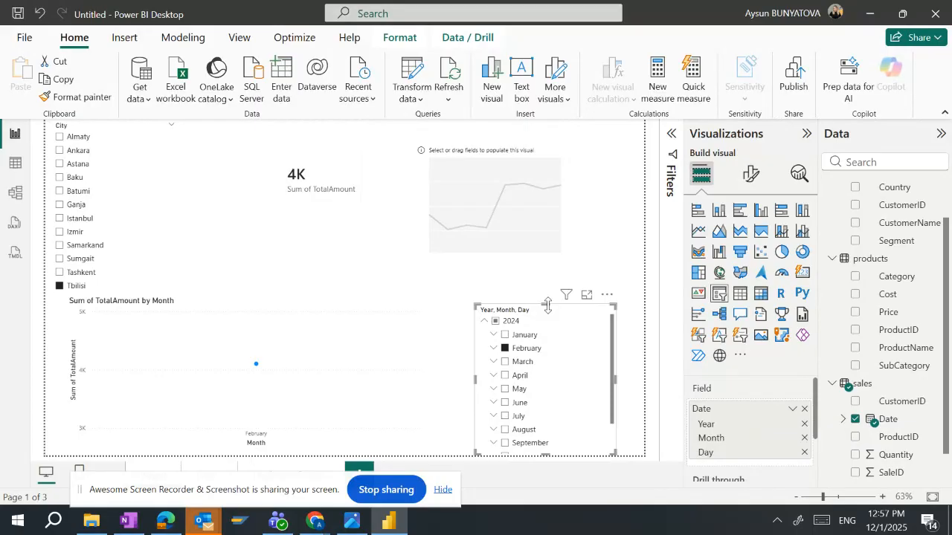
drag(547, 305, 548, 283)
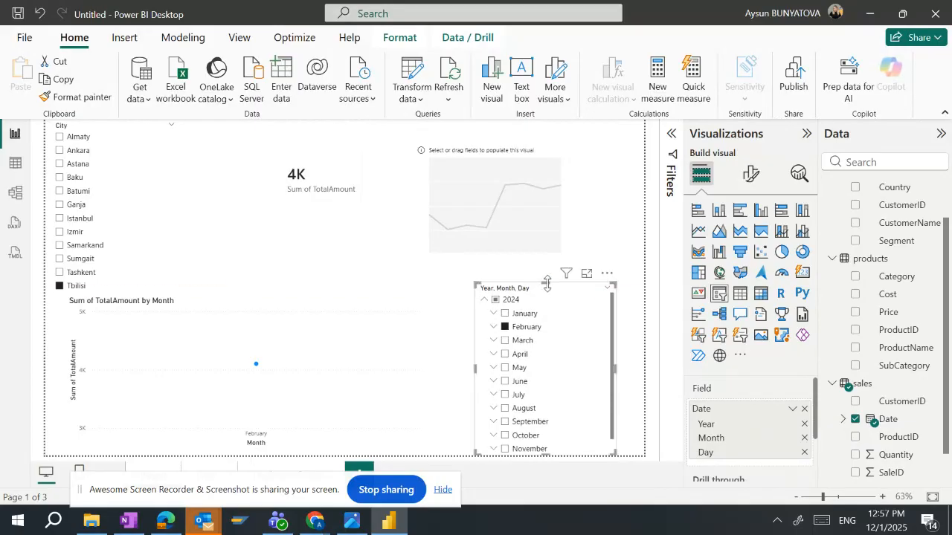
click(471, 366)
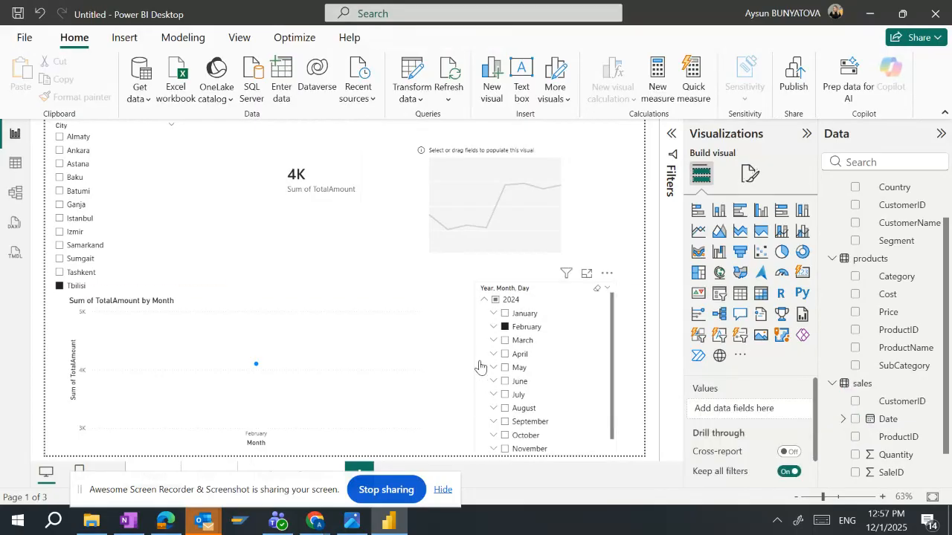
click(476, 360)
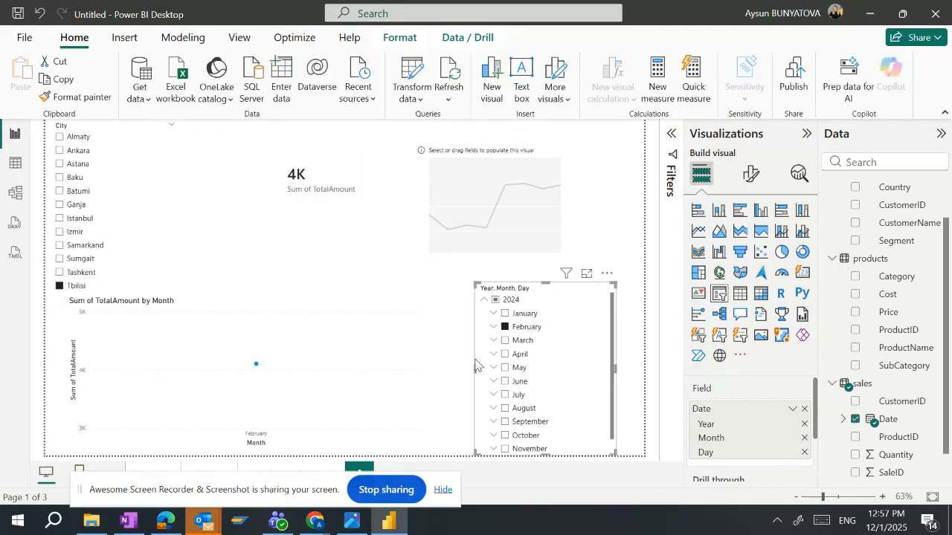
Step: Filter the report by March in the date slicer and clear the month selection
click(523, 369)
click(508, 343)
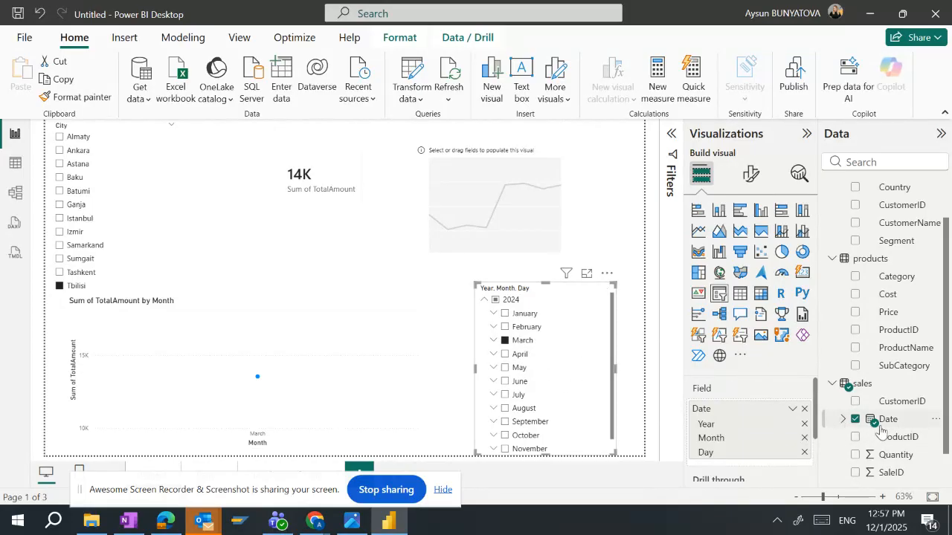
click(506, 341)
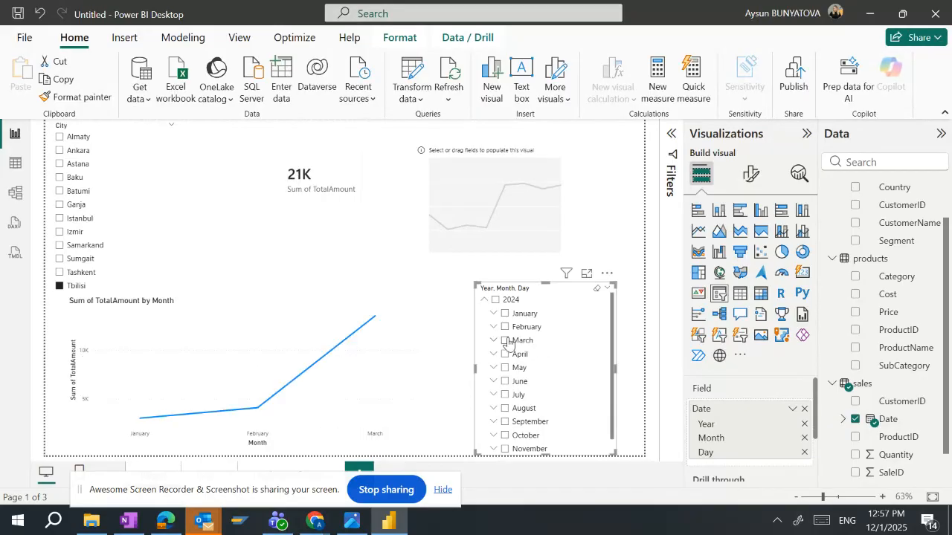
Step: Examine the rows and columns of the calendar_2024 table in Table view, and return to the report page
click(15, 164)
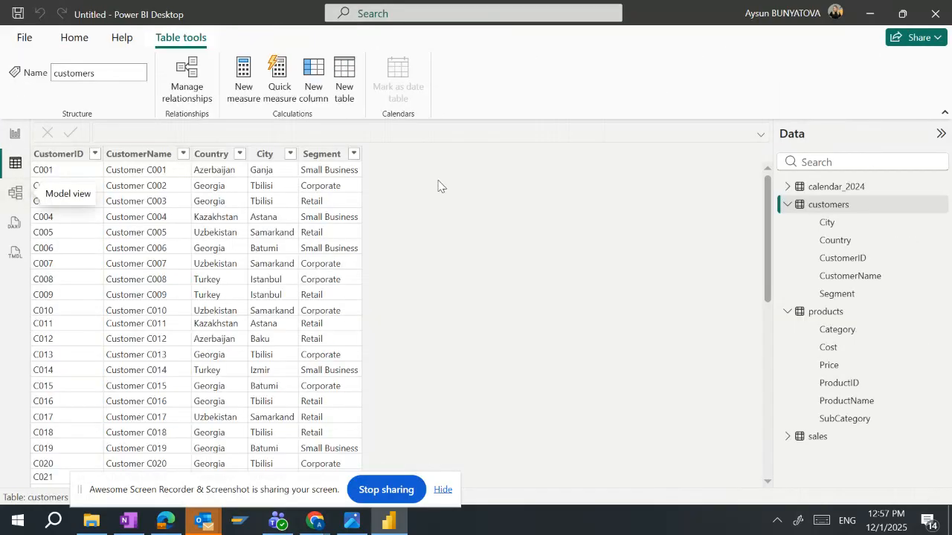
click(829, 187)
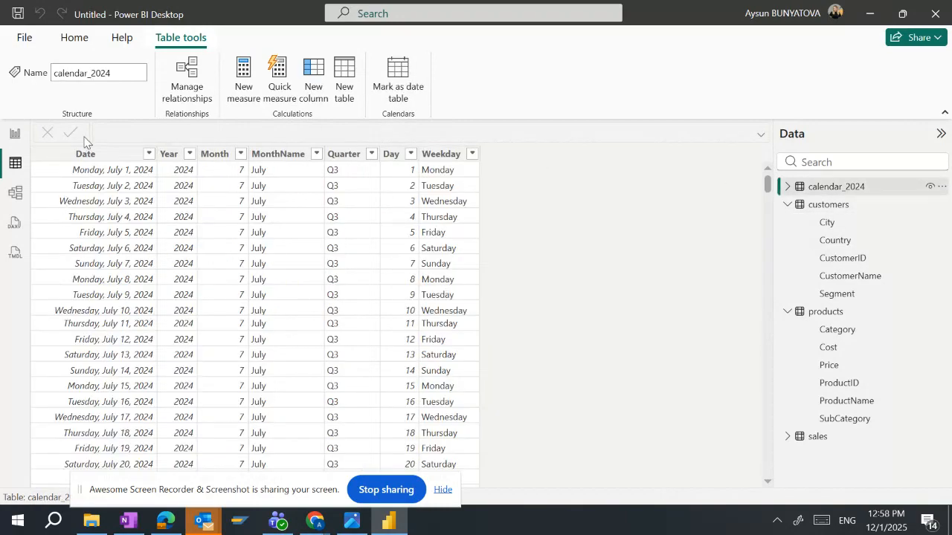
drag(768, 183, 763, 141)
click(13, 133)
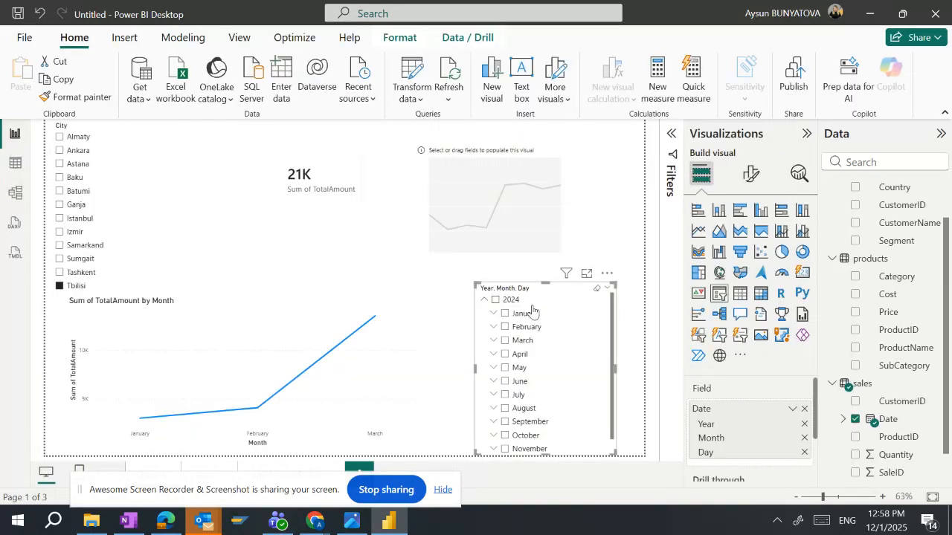
Step: Replace the sales Date field in the date slicer with the Date field from calendar_2024
click(446, 149)
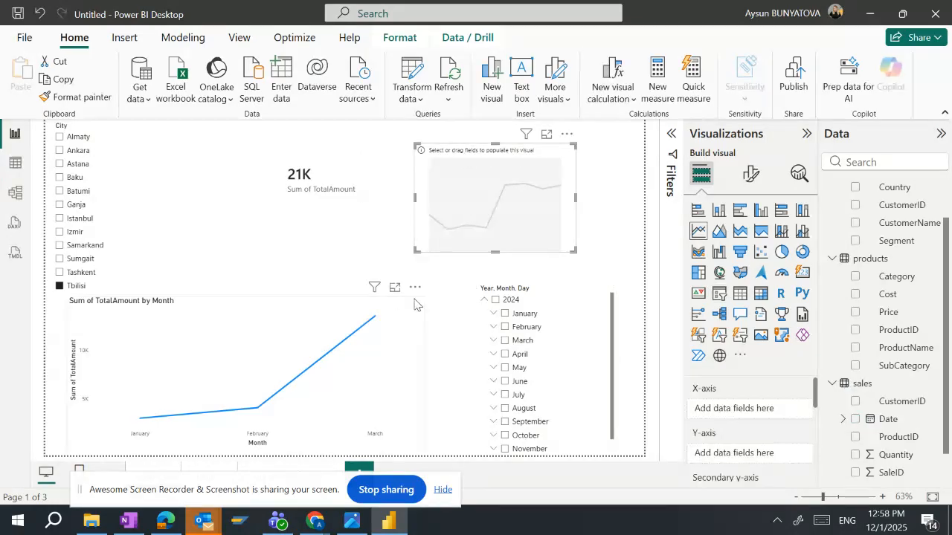
click(417, 303)
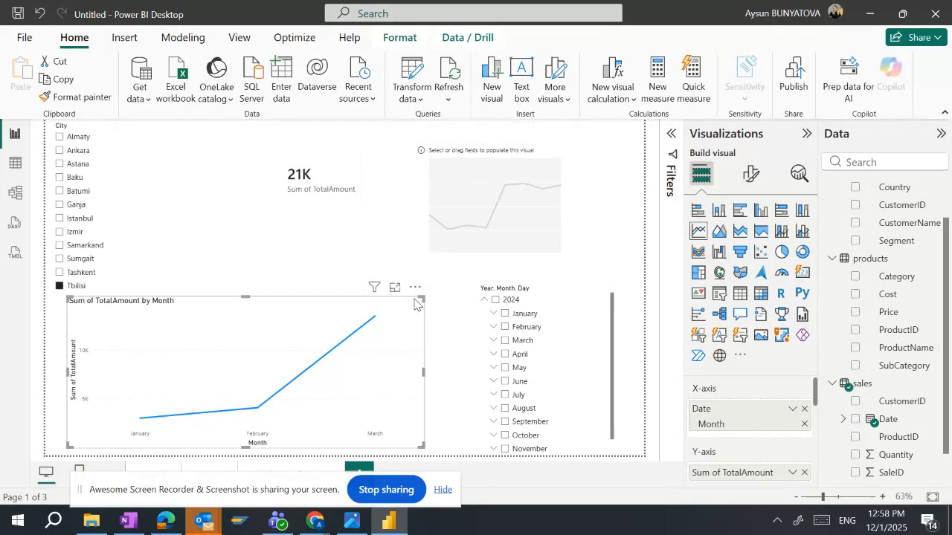
click(538, 293)
drag(945, 308, 940, 230)
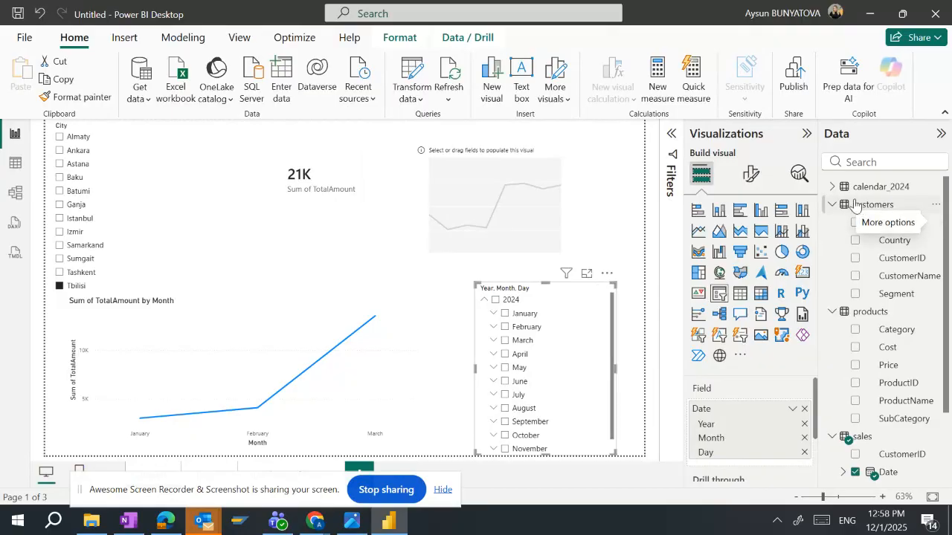
click(804, 409)
drag(898, 206, 749, 408)
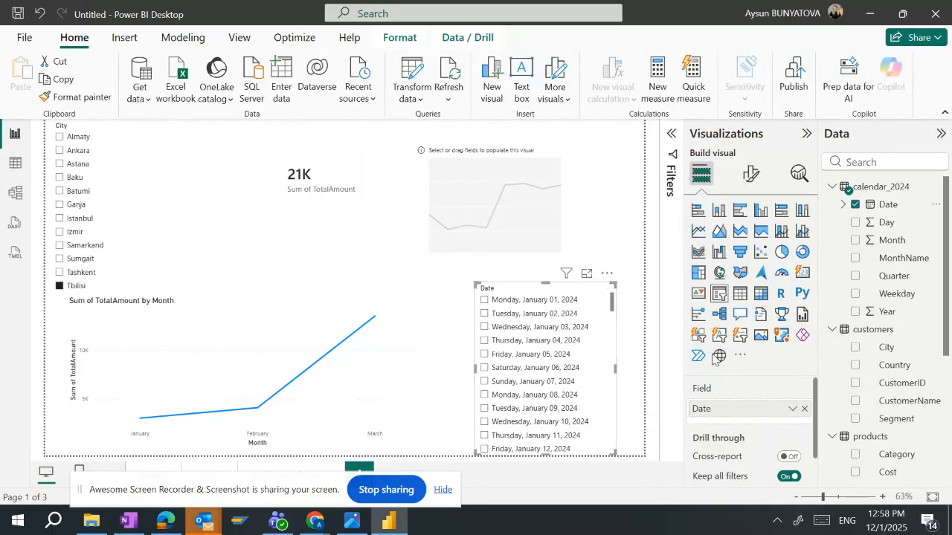
Step: Switch the date slicer's calendar_2024 Date field from plain dates to Date Hierarchy
click(792, 410)
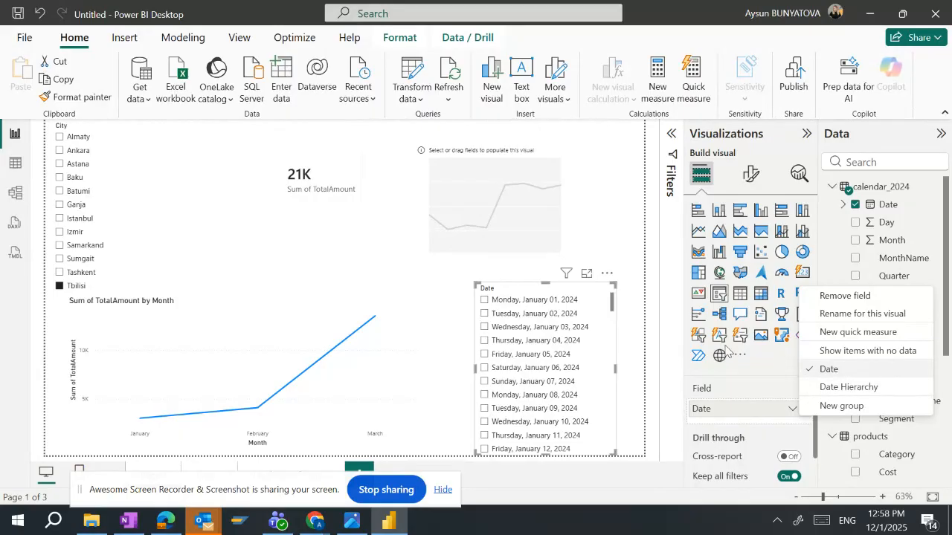
click(610, 312)
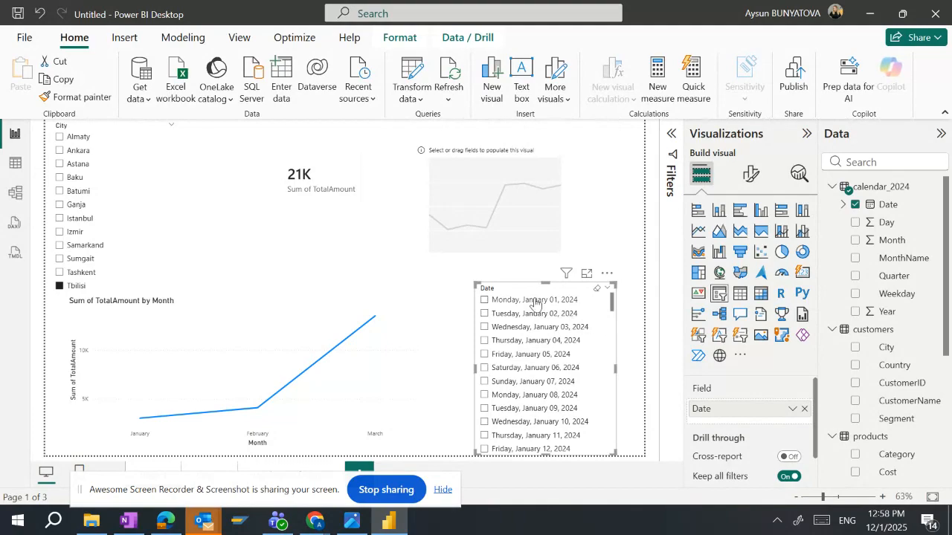
click(793, 409)
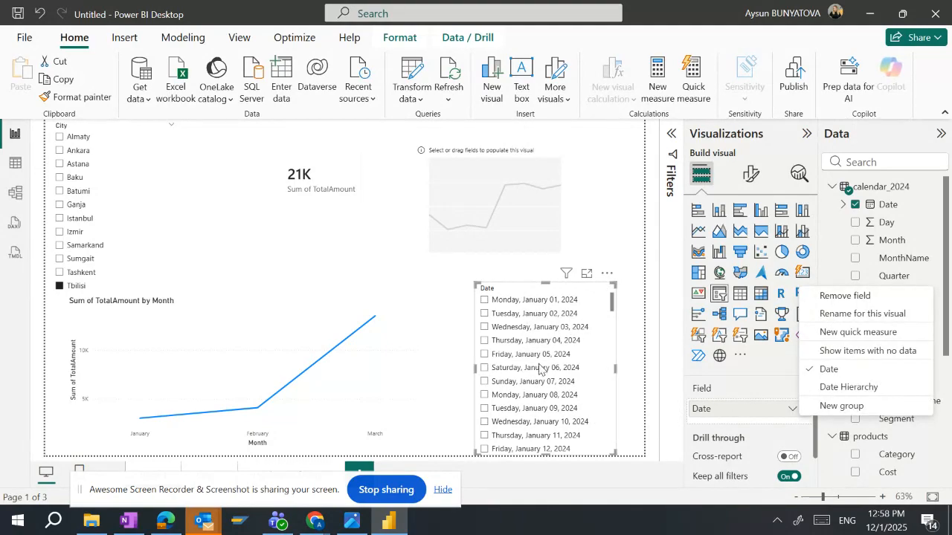
click(823, 388)
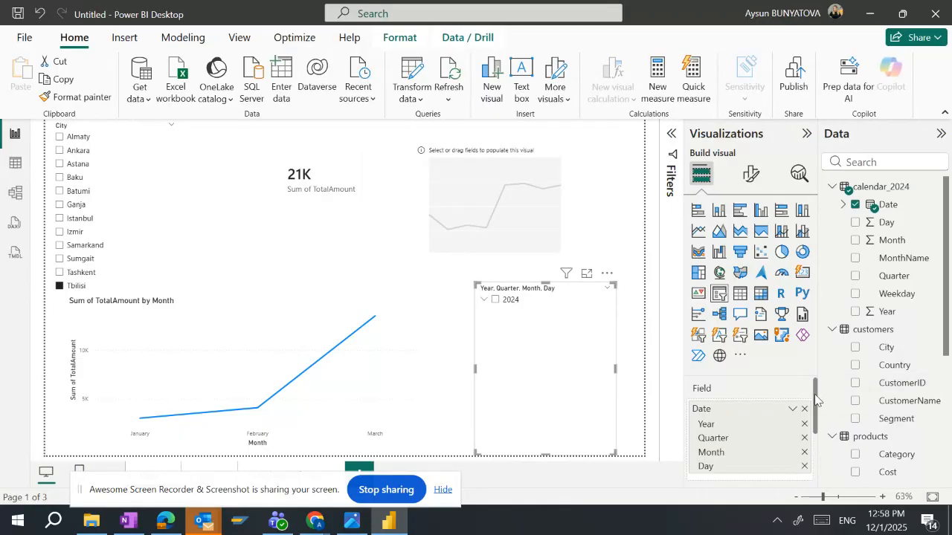
Step: Remove the Year, Quarter and Day levels from the slicer's date hierarchy, keeping only Month
scroll(815, 399, down, 2)
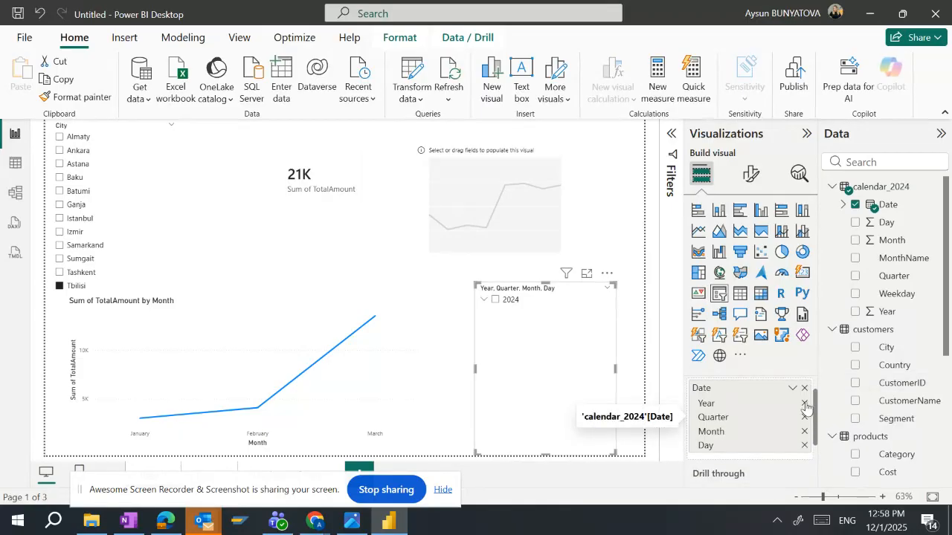
click(804, 403)
click(804, 403)
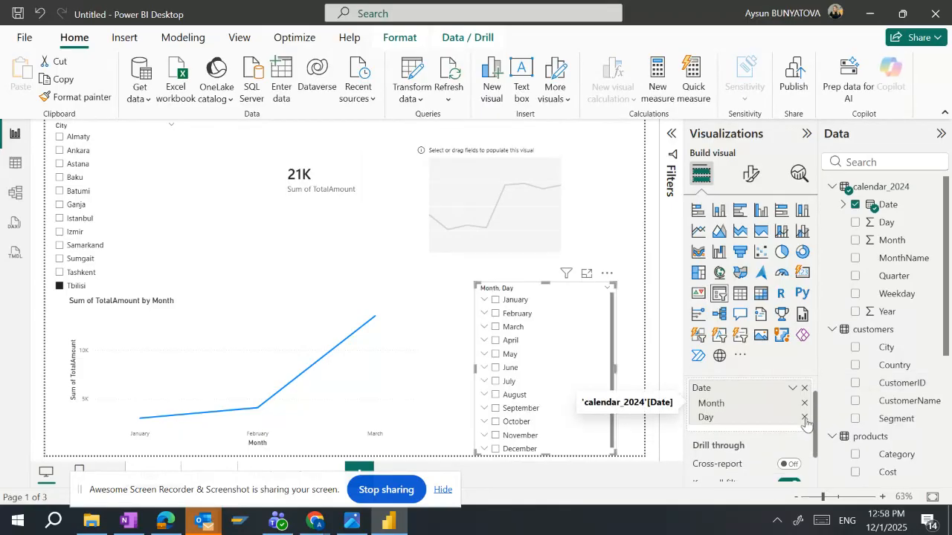
click(804, 417)
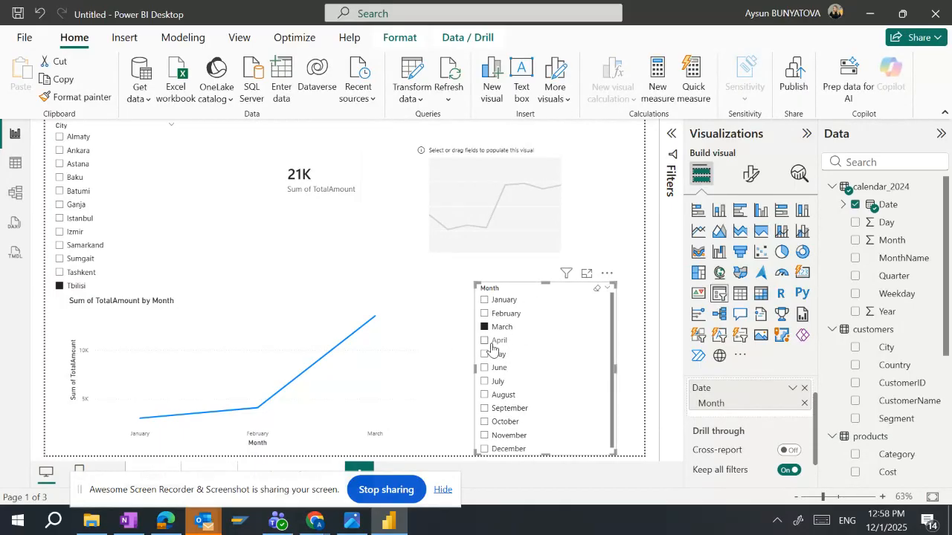
Step: Select May, August and June one after another in the month slicer and check how the line chart responds
click(494, 354)
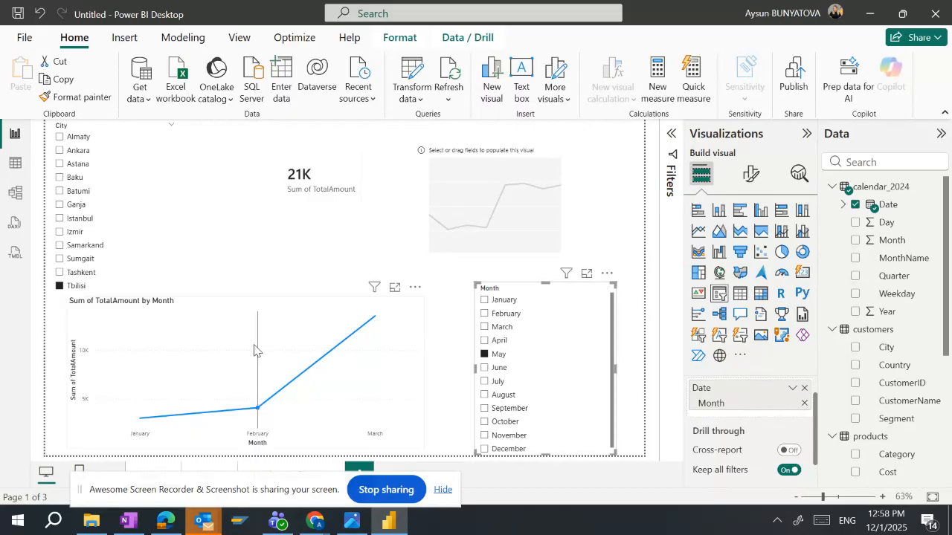
click(273, 306)
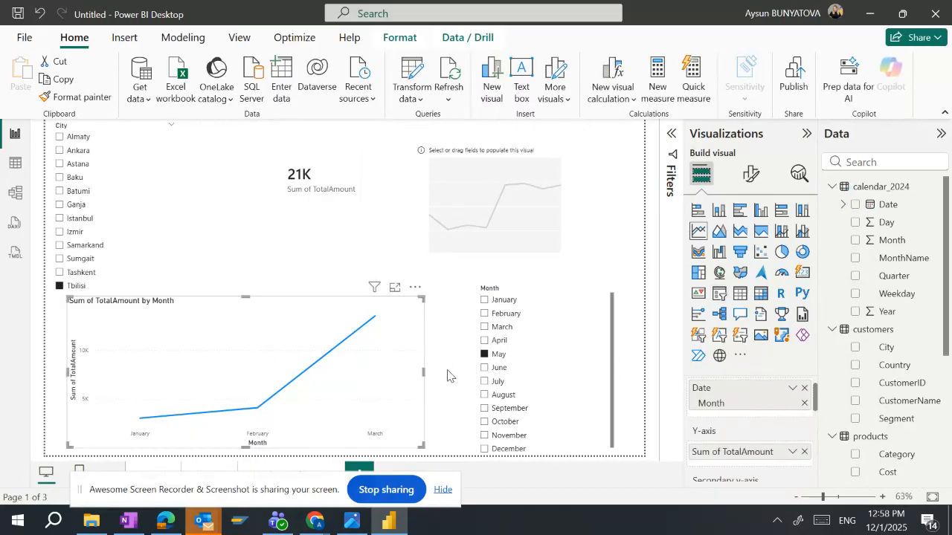
click(497, 395)
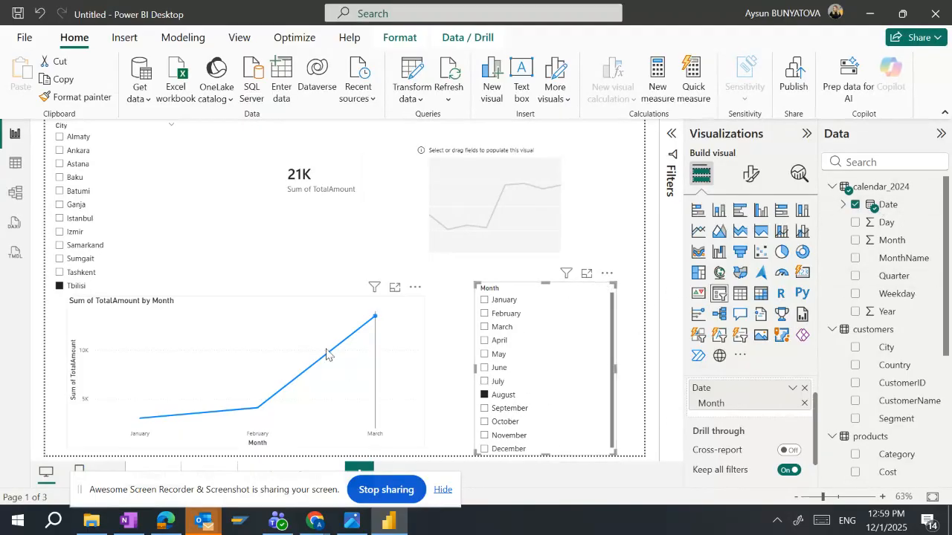
click(283, 311)
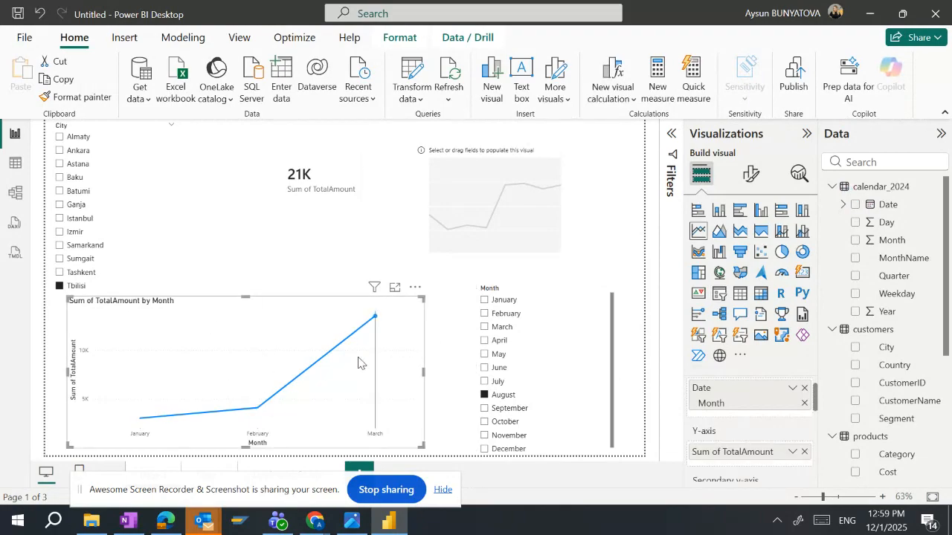
click(517, 155)
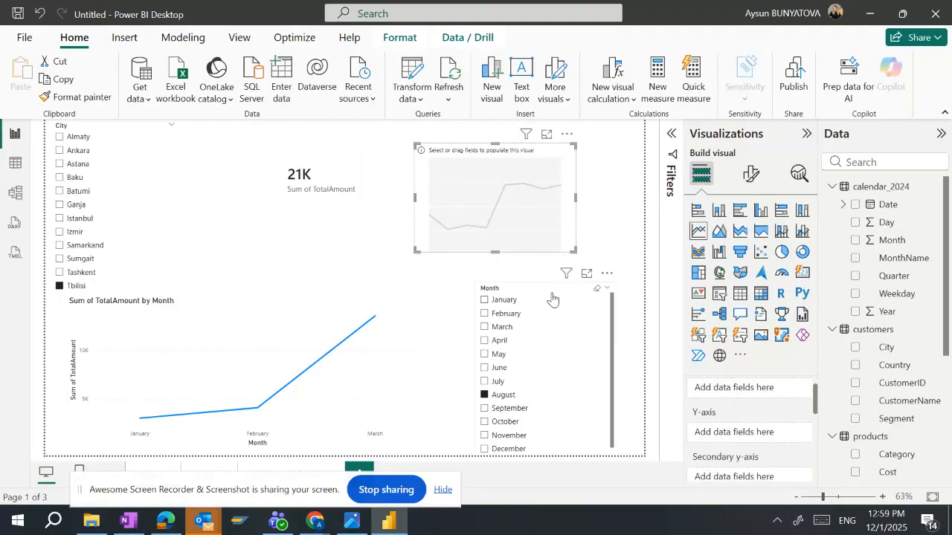
click(495, 372)
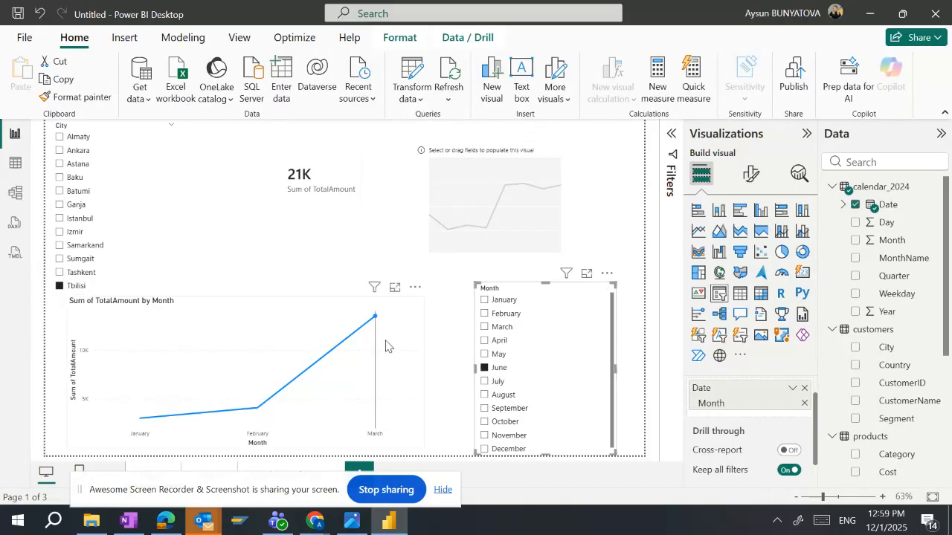
click(574, 195)
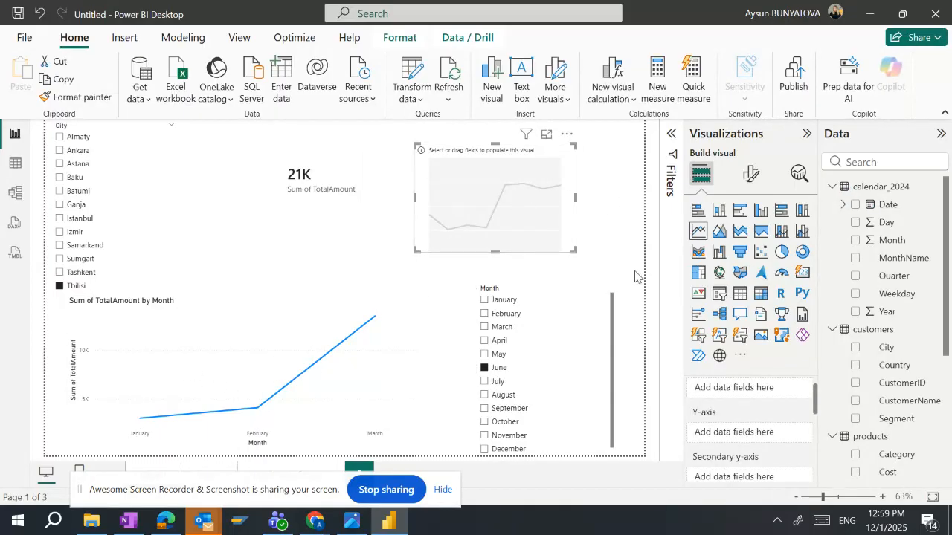
Step: In Model view, create an active many-to-one relationship from sales Date to calendar_2024 Date with single cross-filter direction
click(15, 192)
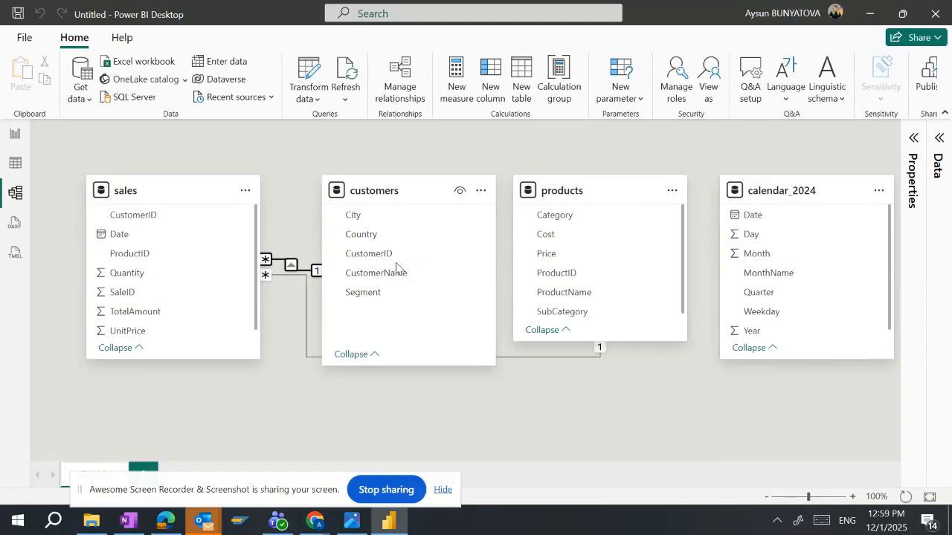
drag(185, 236, 758, 215)
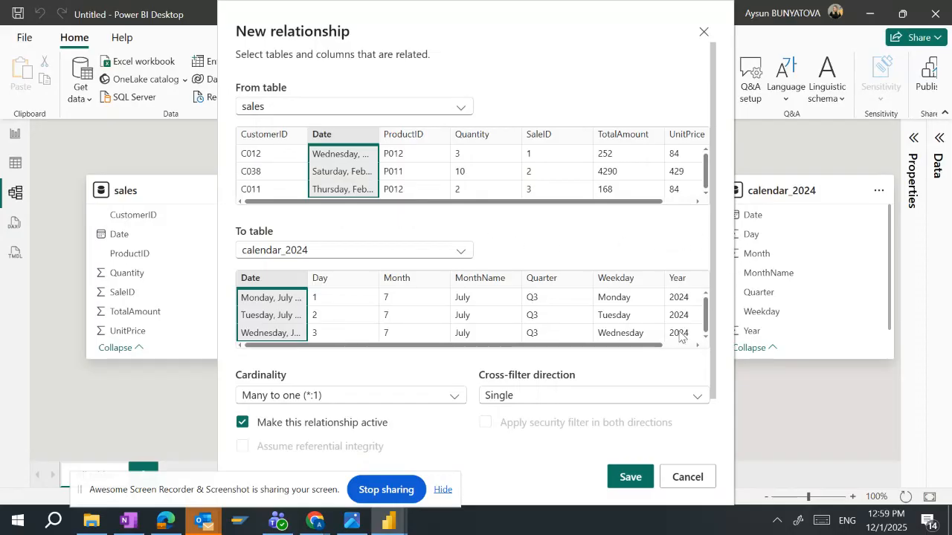
click(377, 402)
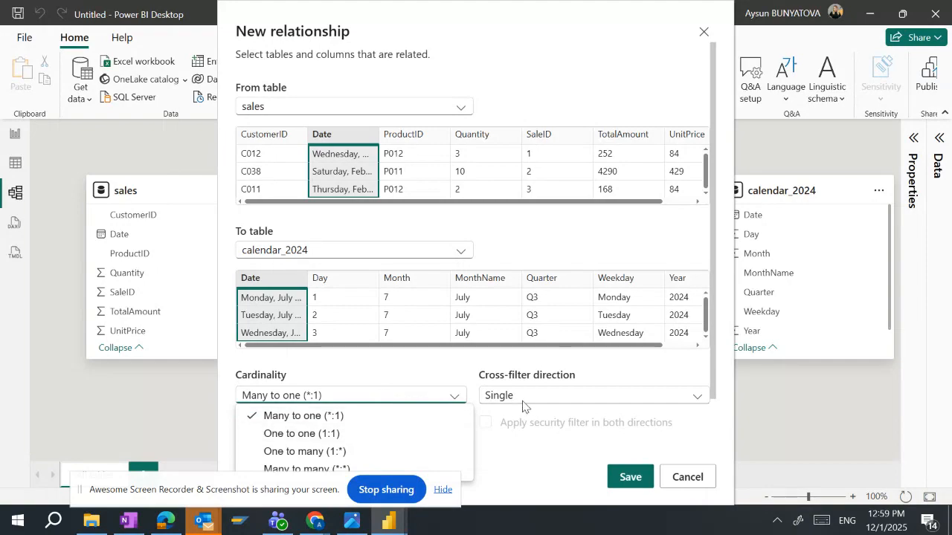
click(359, 453)
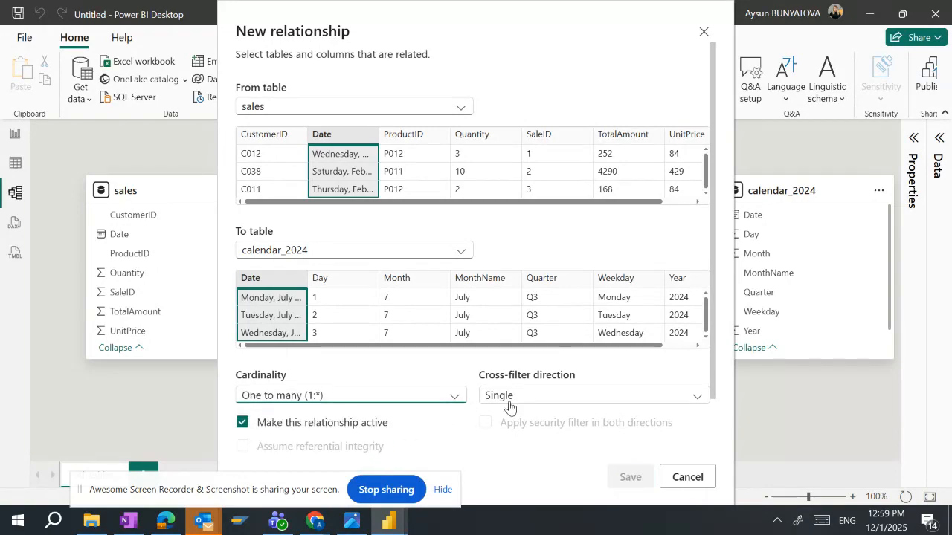
click(306, 400)
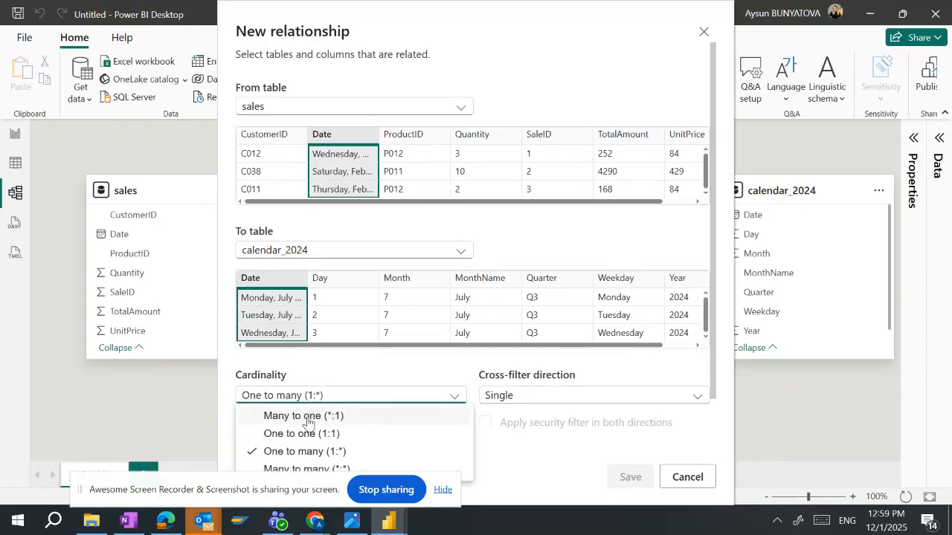
click(308, 418)
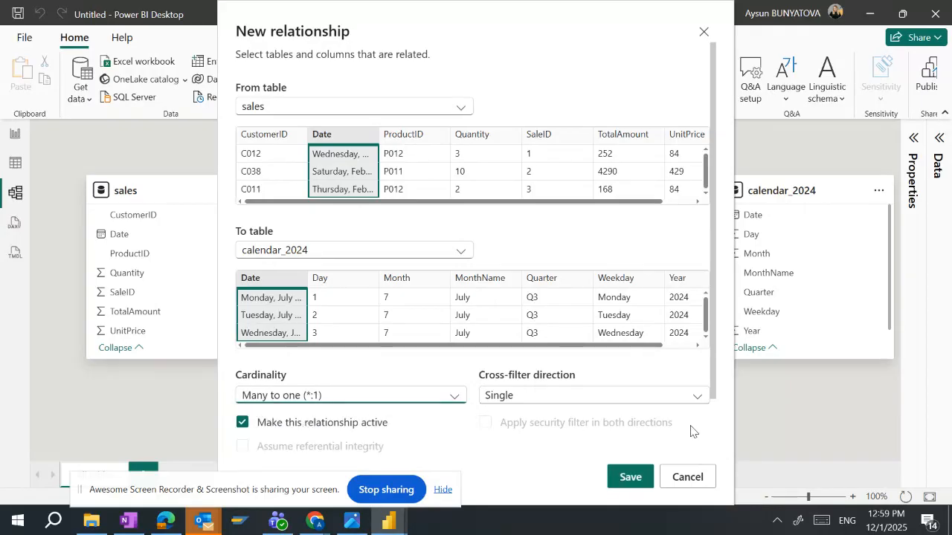
click(627, 476)
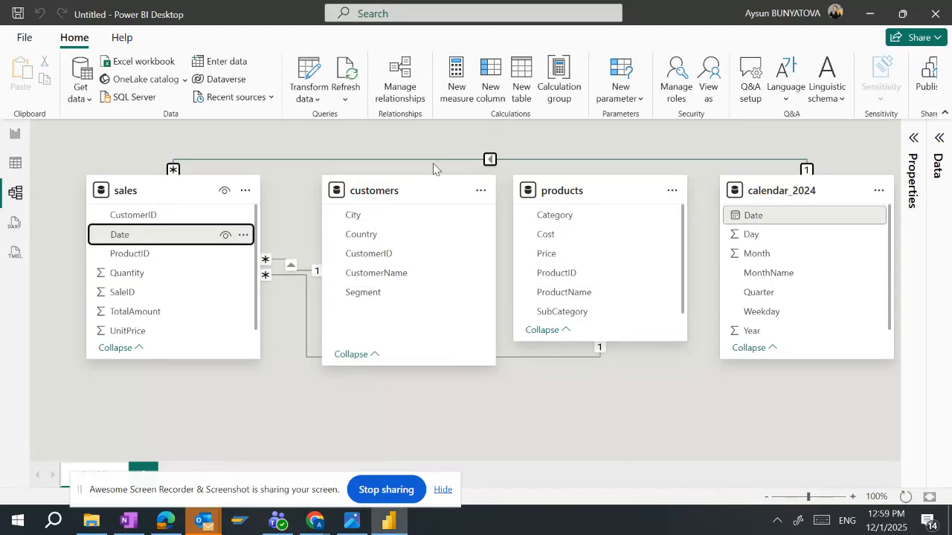
Step: Return to the report page, clear June in the month slicer, and test the February filter before clearing it
click(12, 135)
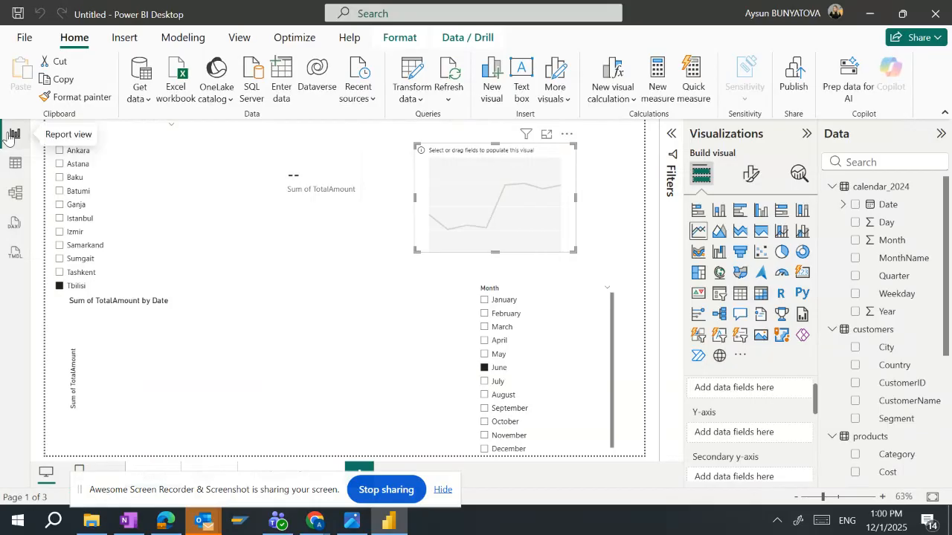
click(500, 370)
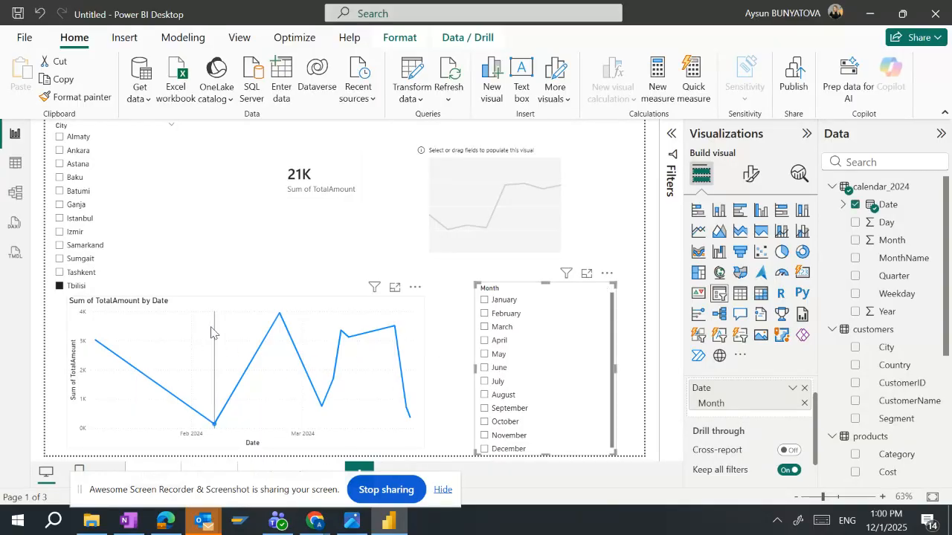
click(503, 318)
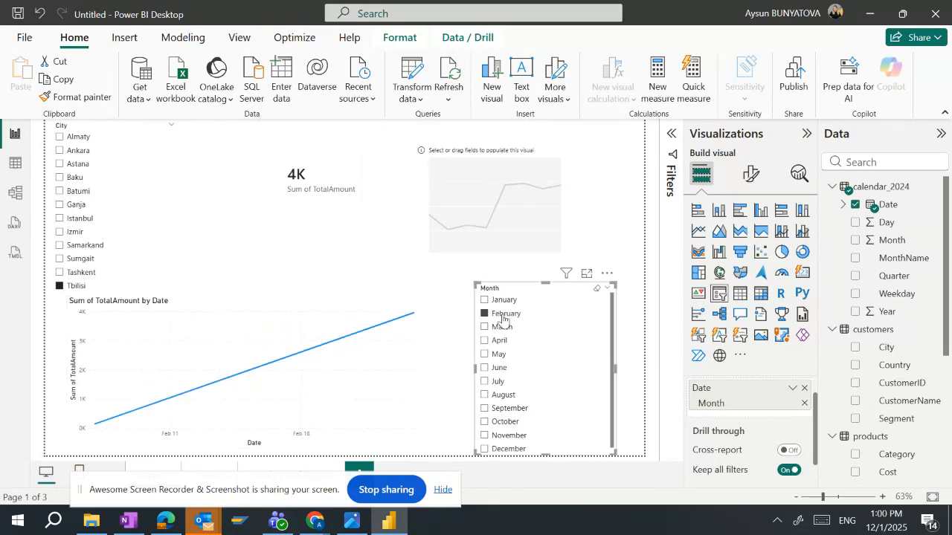
click(503, 318)
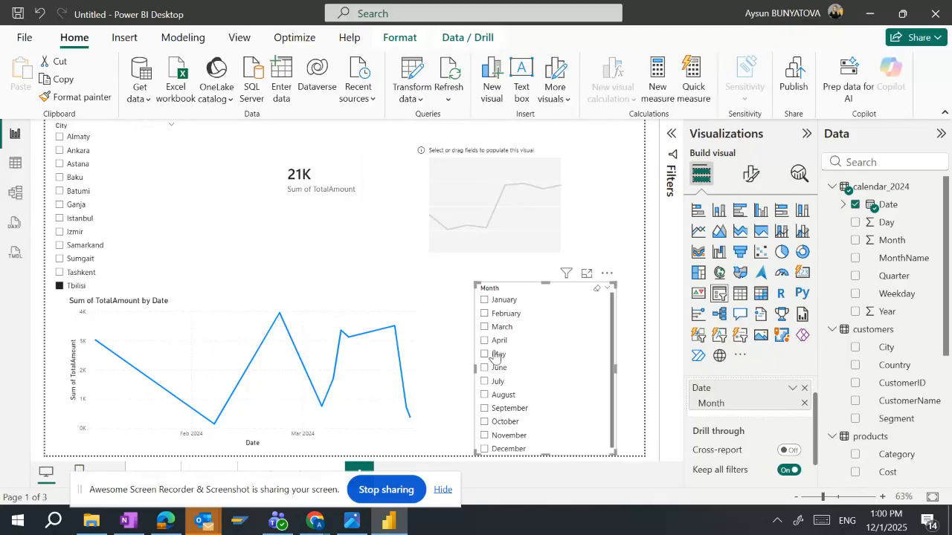
Step: Replace the Date field on the TotalAmount line chart's X-axis with the Date field from calendar_2024
click(357, 308)
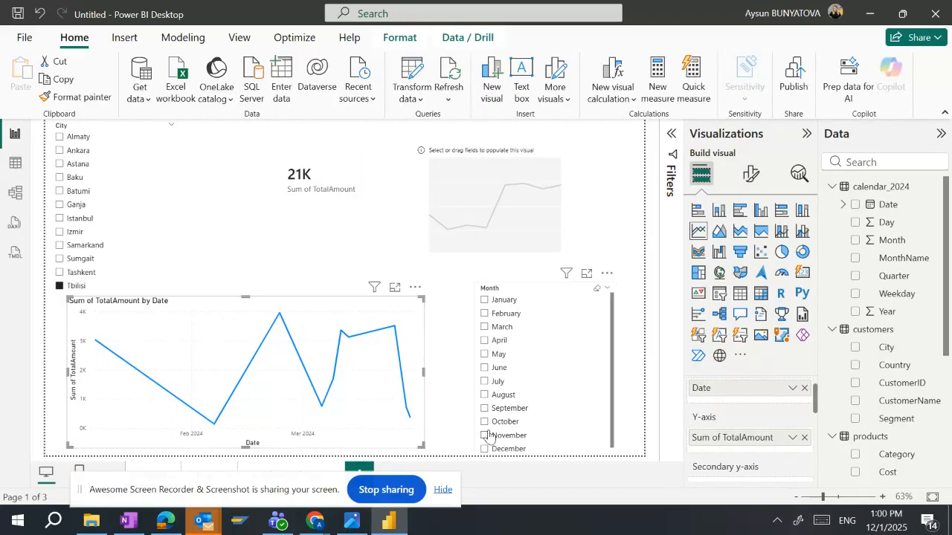
click(792, 389)
click(804, 388)
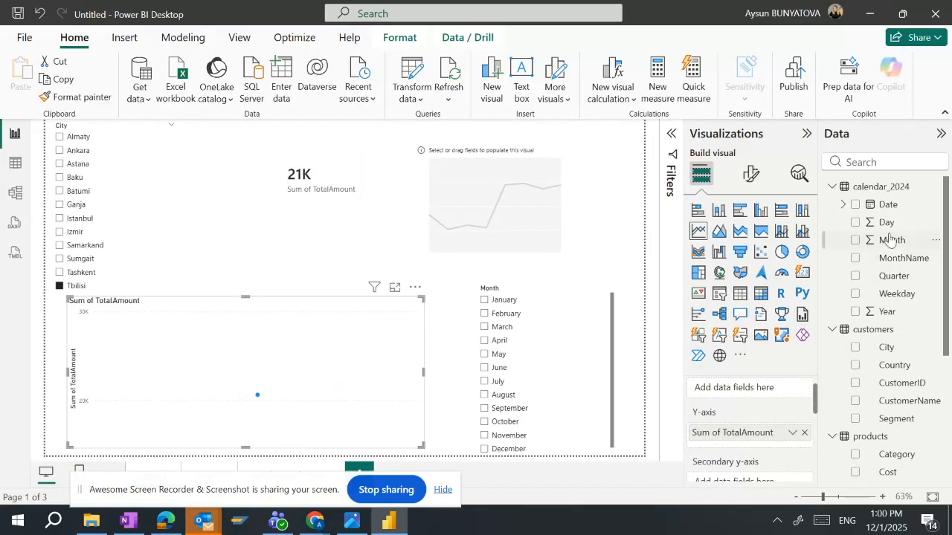
drag(872, 211, 735, 393)
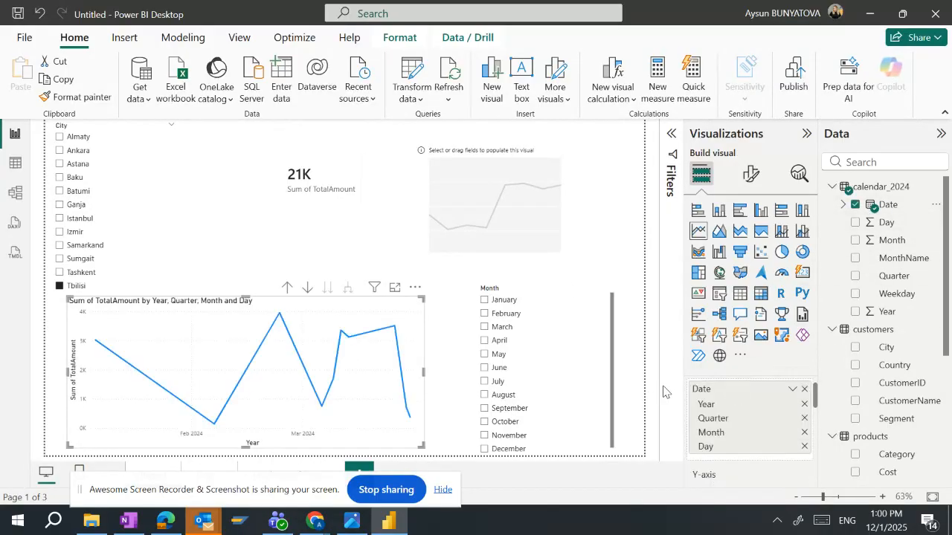
Step: Remove the Year, Quarter and Day levels from the line chart's X-axis hierarchy, keeping only Month
drag(816, 400, 815, 402)
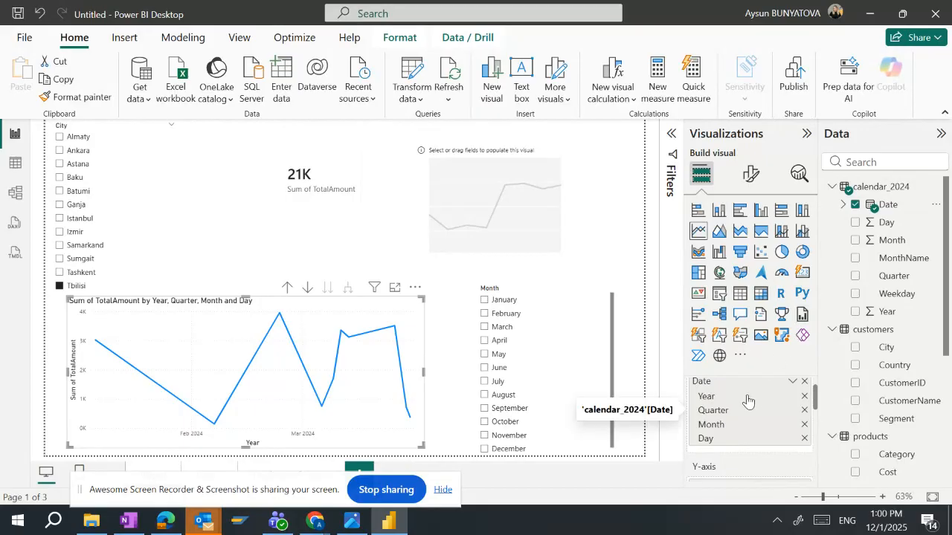
click(804, 396)
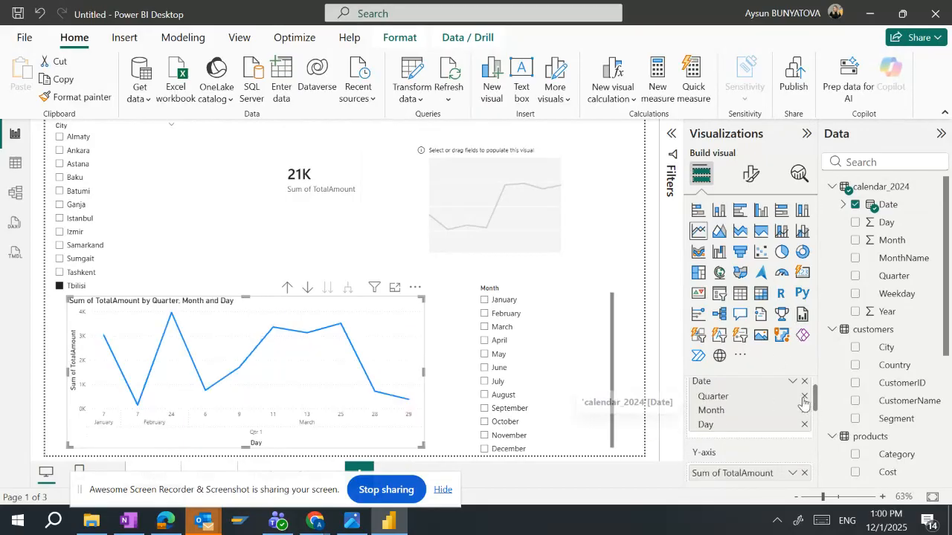
click(804, 397)
click(804, 411)
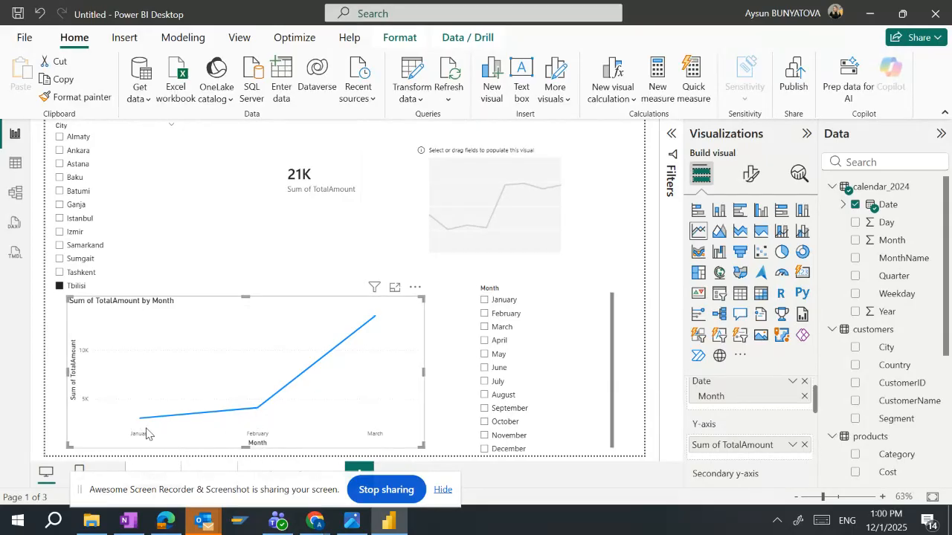
Step: Check the line chart and card with the month slicer set to January and to February, and clear the selection
mouse_move(376, 340)
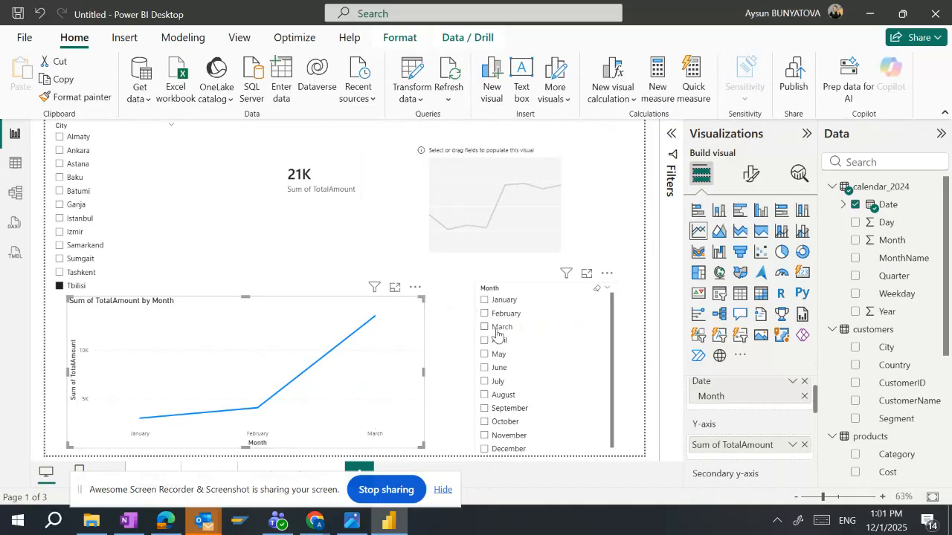
click(501, 302)
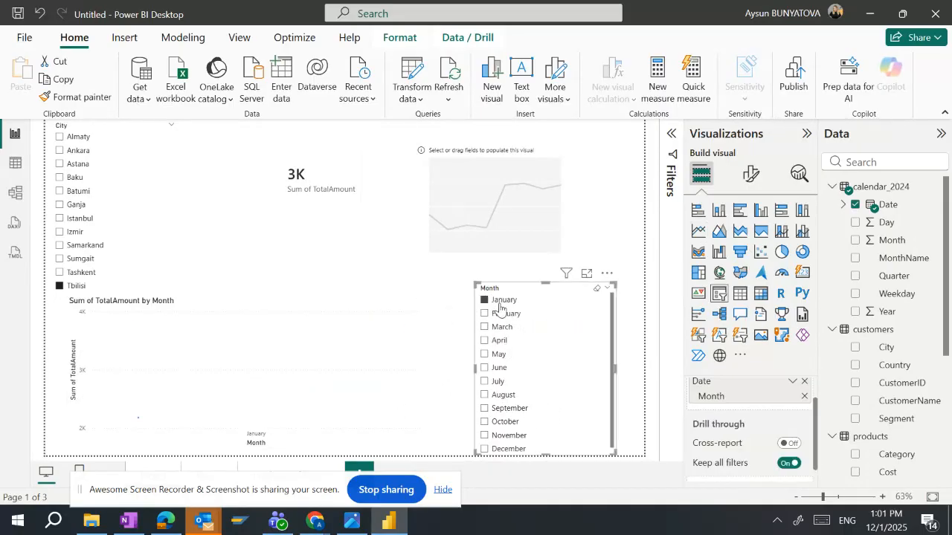
click(501, 305)
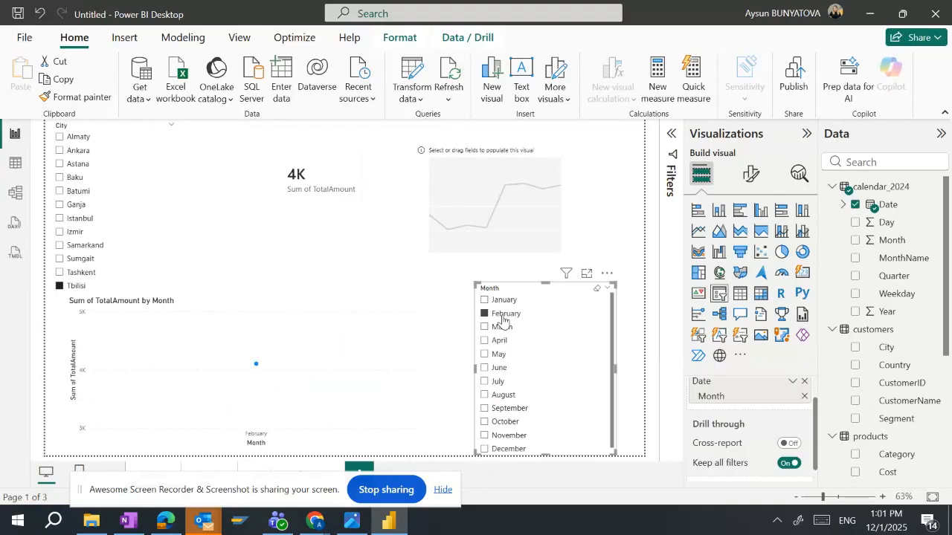
click(502, 318)
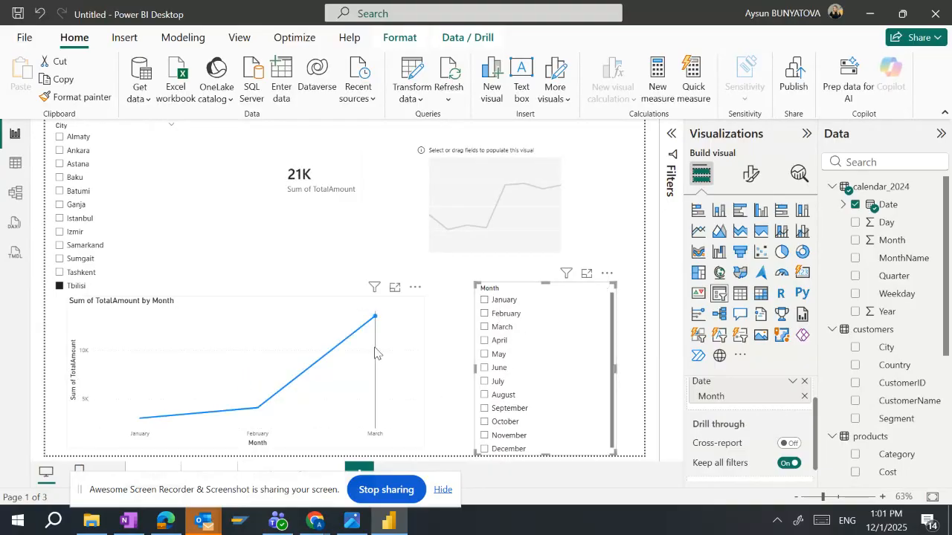
click(421, 316)
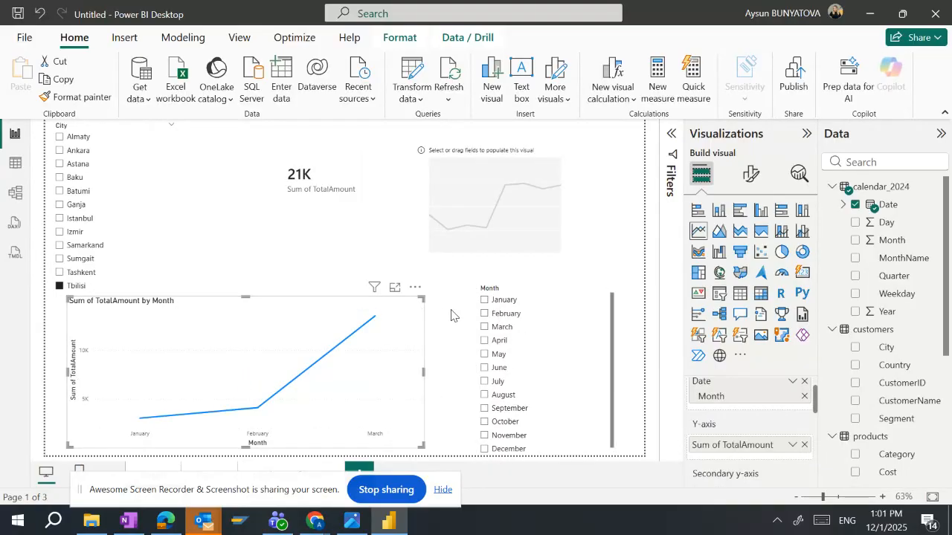
click(451, 315)
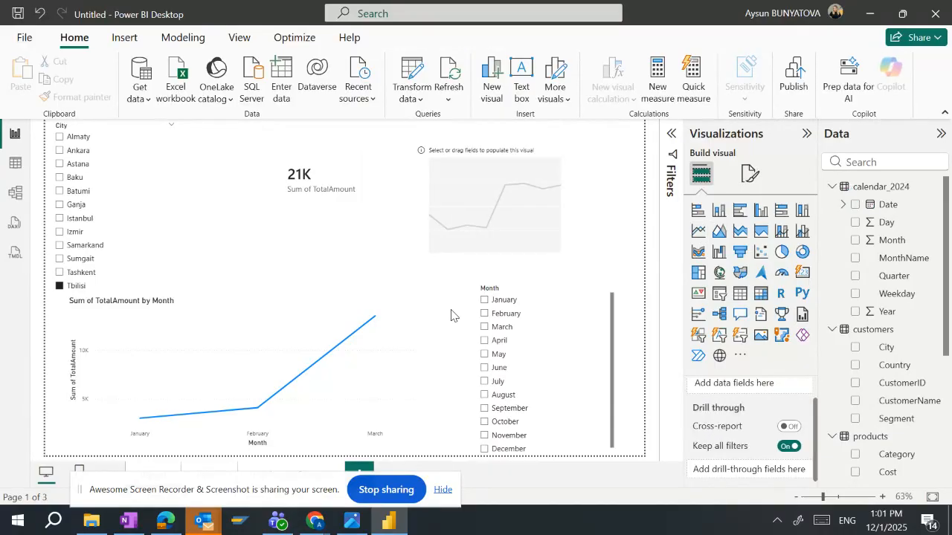
click(567, 161)
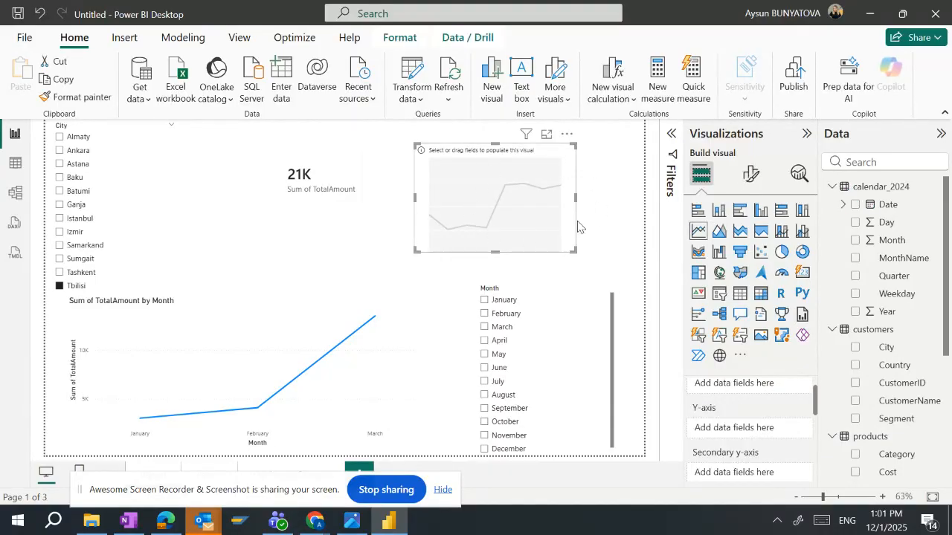
Step: Test the February filter in the month slicer against the line chart and card, leaving no month selected
click(499, 320)
click(498, 318)
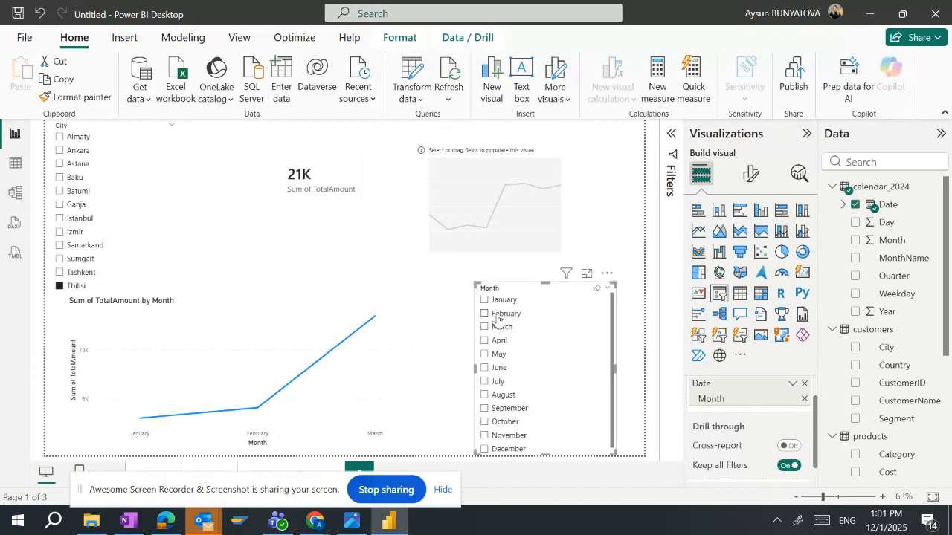
click(500, 332)
click(559, 150)
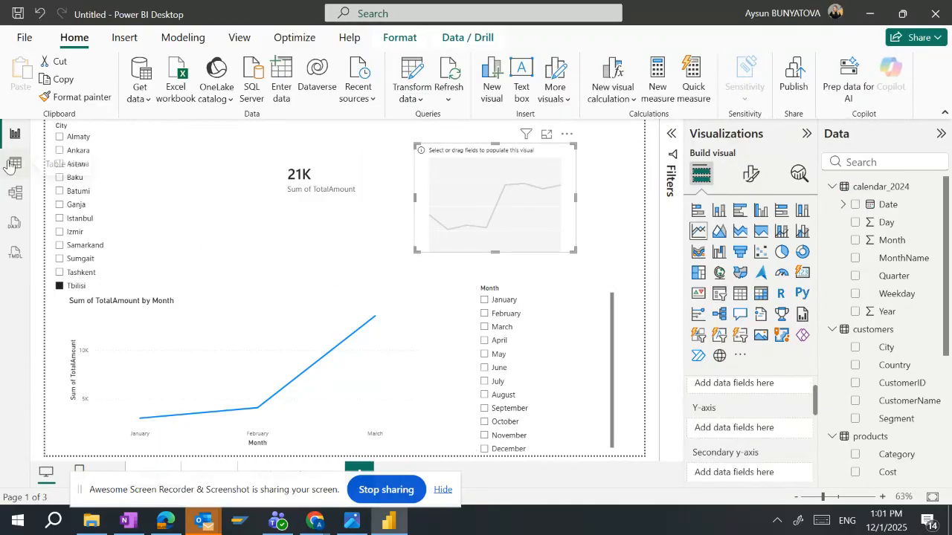
Step: Review the table relationships in the model view, return to the report and toggle the February filter on and off
click(16, 193)
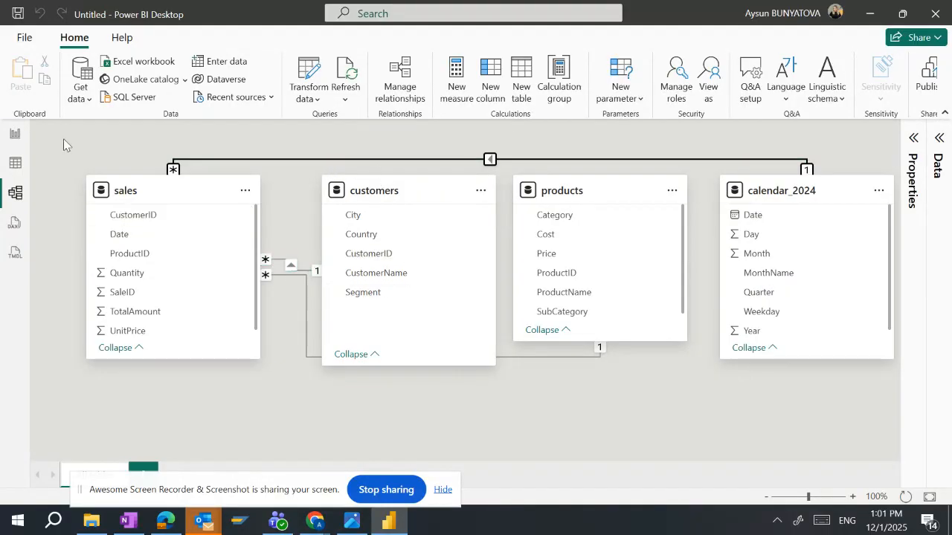
click(23, 141)
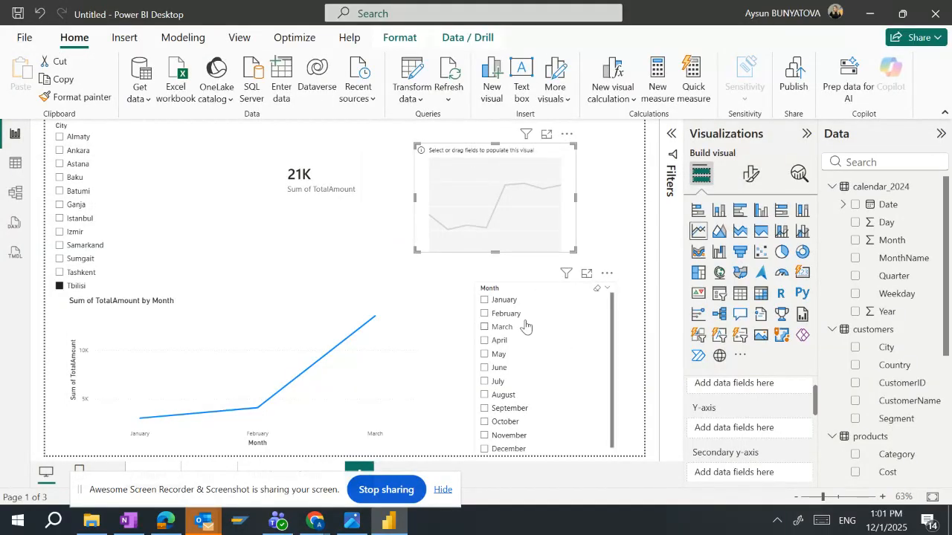
click(500, 317)
click(500, 317)
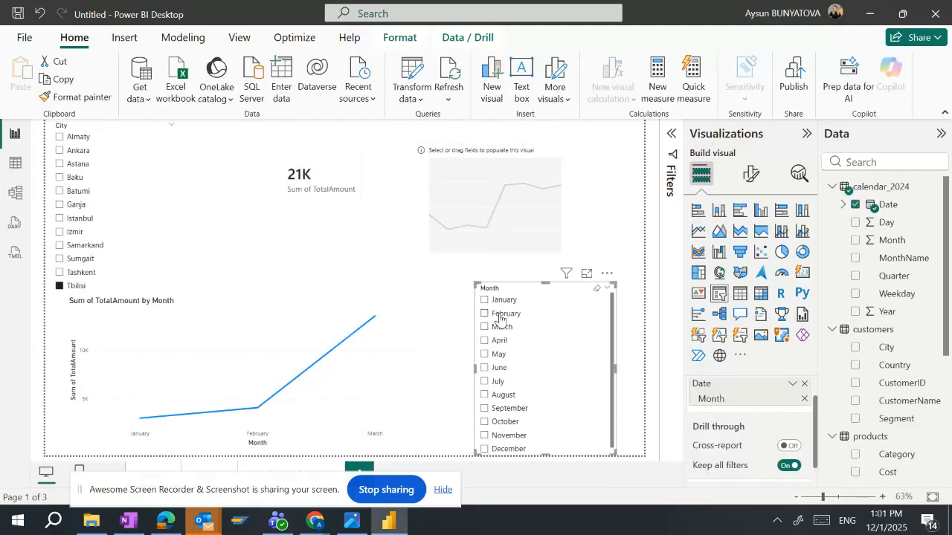
Step: Clear the Tbilisi selection in the City slicer so the card and line chart cover all cities
click(312, 167)
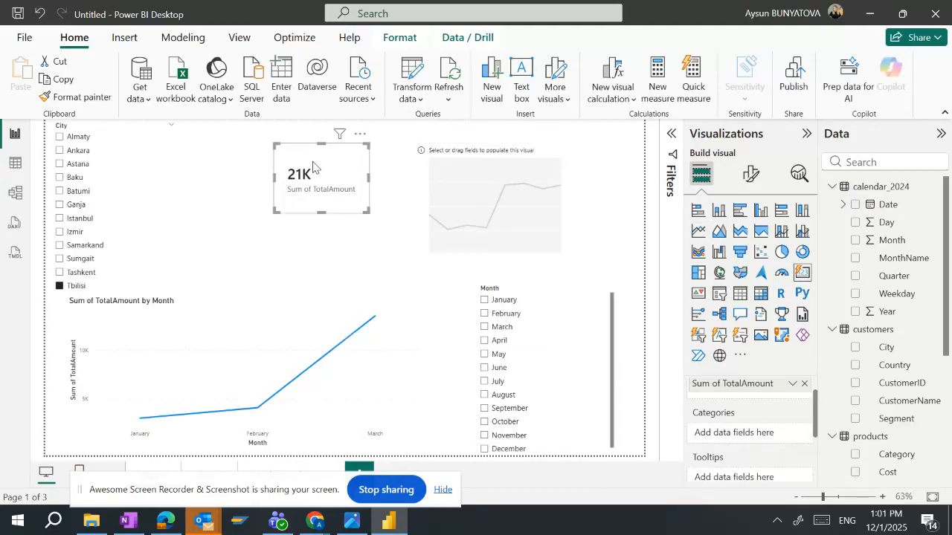
click(317, 225)
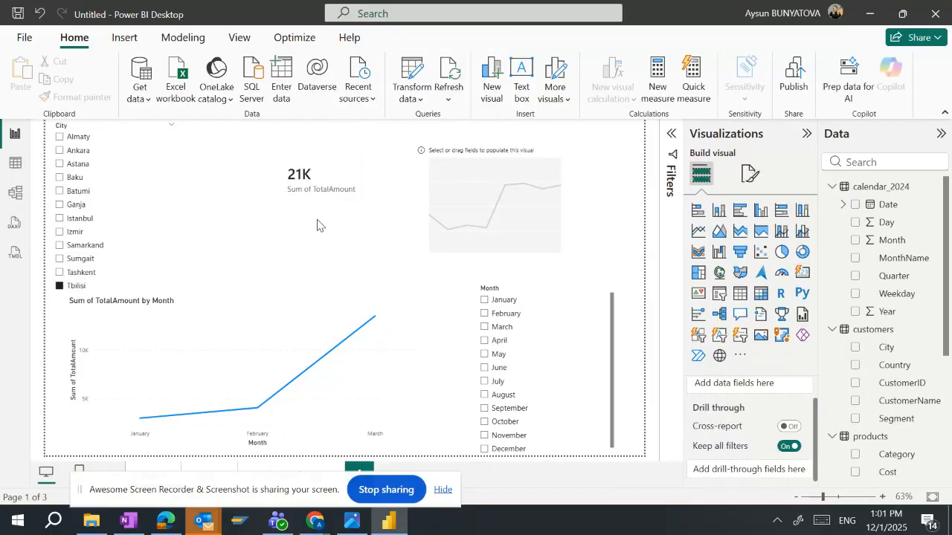
click(71, 288)
click(421, 262)
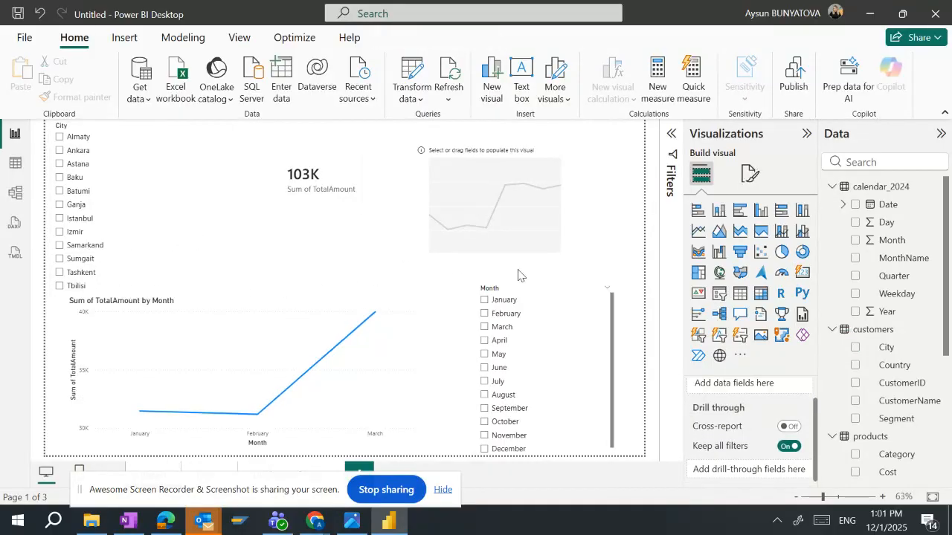
Step: Move the TotalAmount card slightly closer to the City slicer and deselect it
click(323, 185)
drag(365, 165, 346, 168)
click(365, 195)
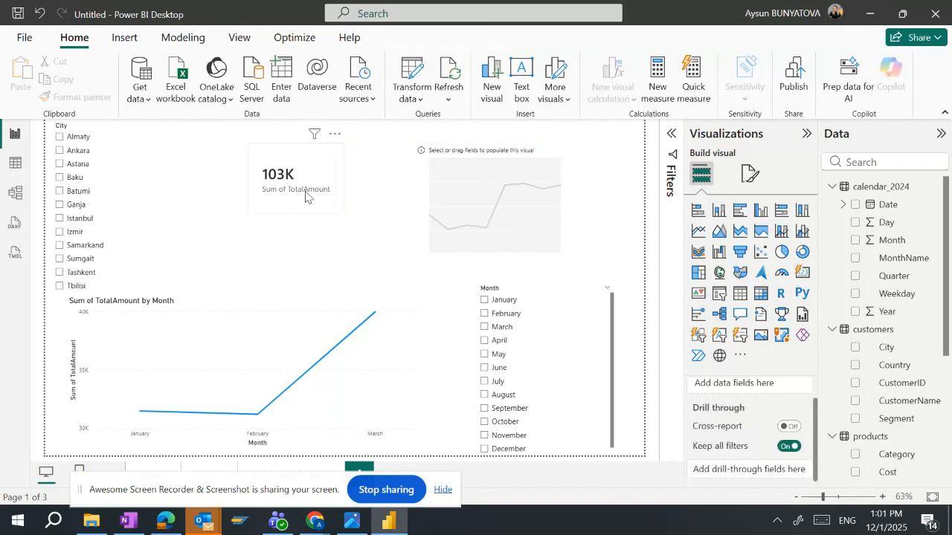